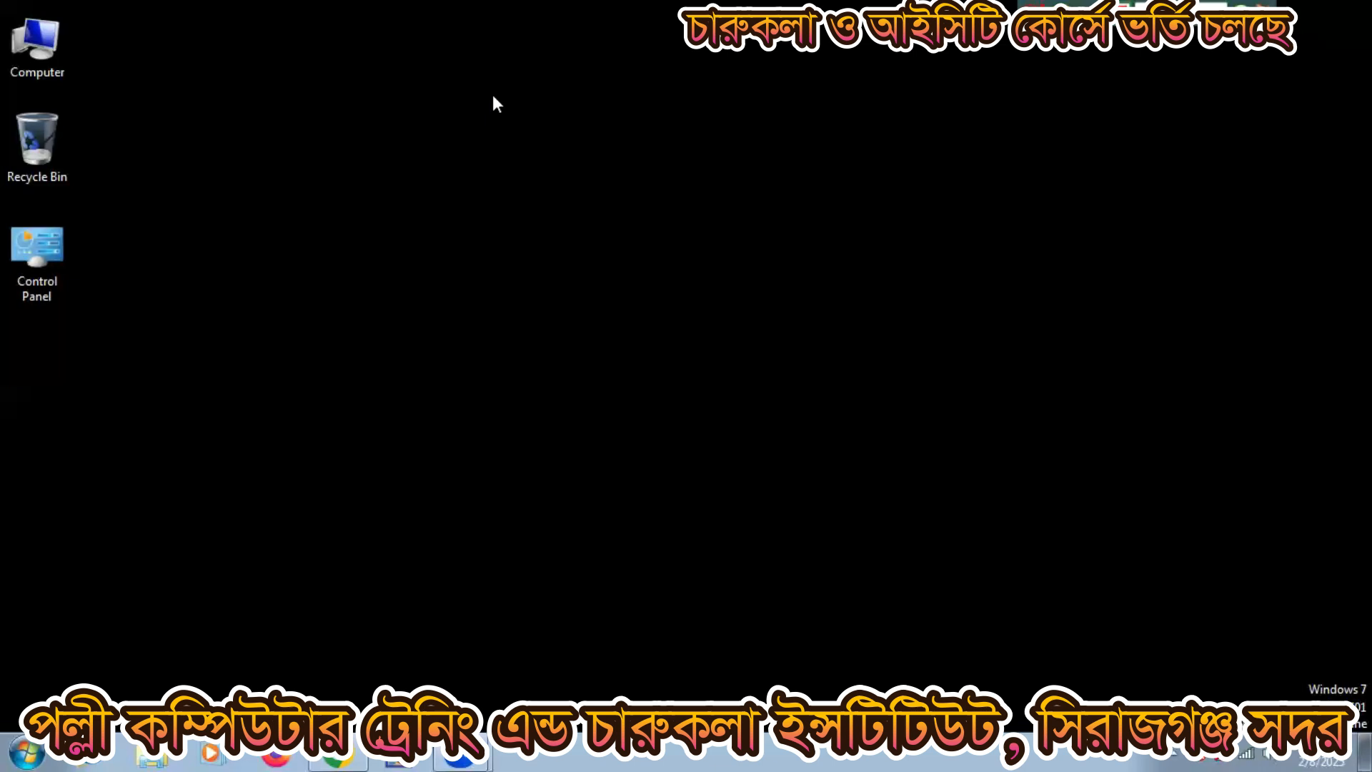
# Step: Refresh the Windows 7 desktop several times from its right-click menu
pyautogui.rightClick(554, 162)
pyautogui.click(595, 216)
pyautogui.rightClick(481, 235)
pyautogui.click(515, 290)
pyautogui.rightClick(581, 182)
pyautogui.click(622, 236)
pyautogui.rightClick(619, 231)
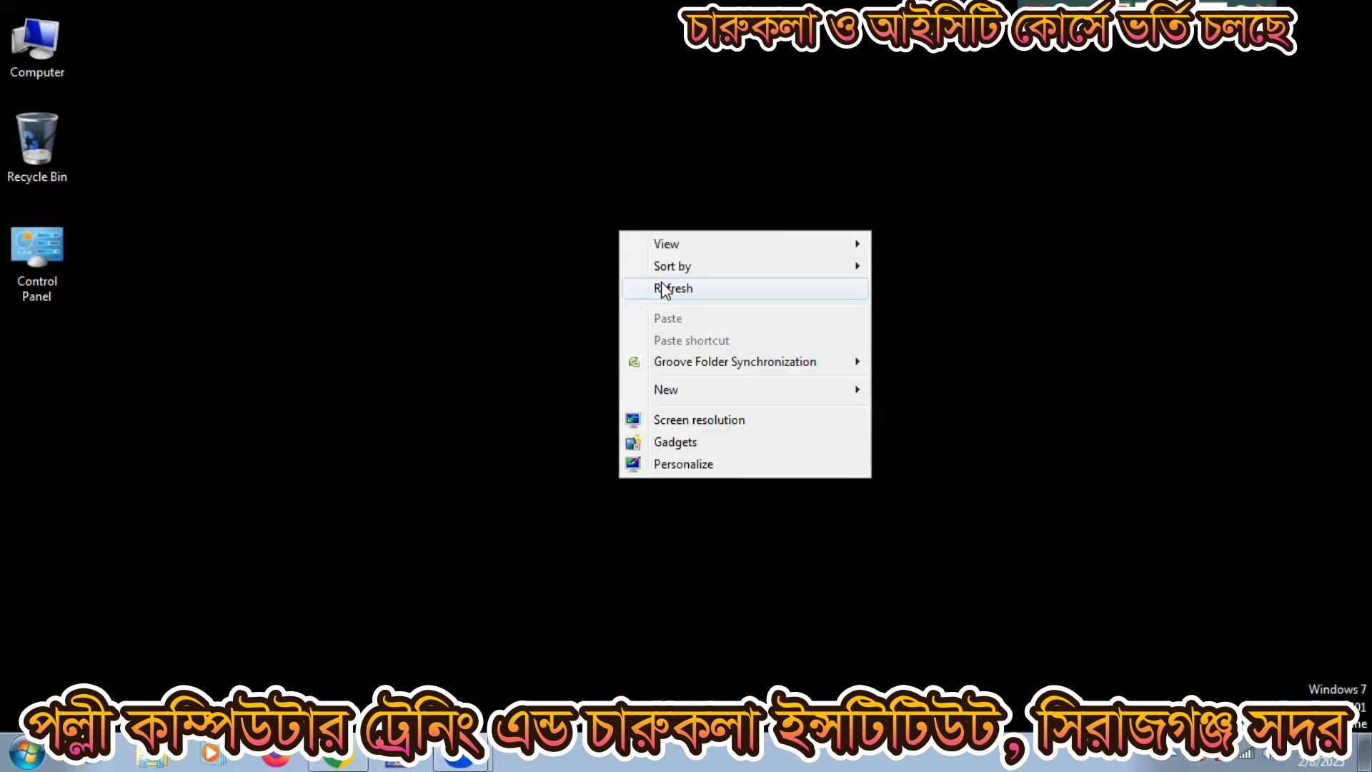
pyautogui.click(662, 288)
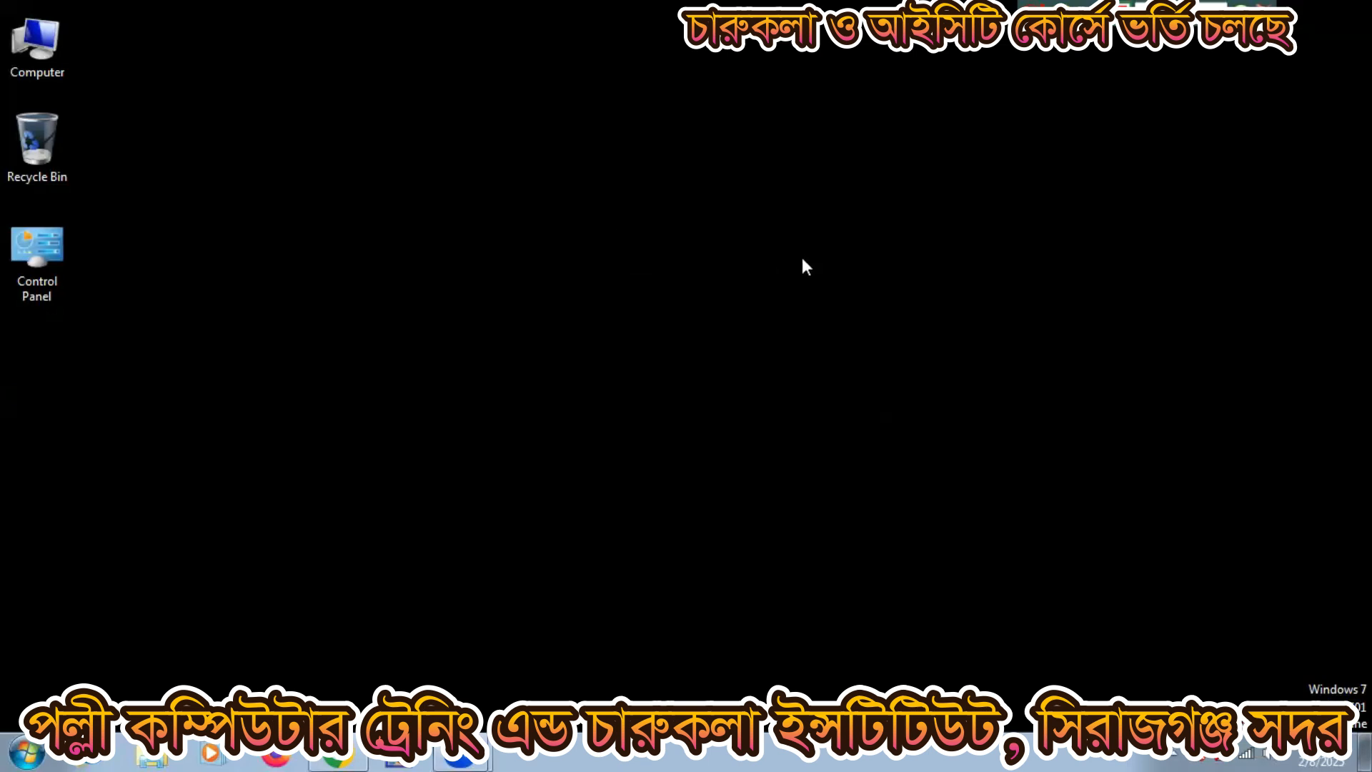
# Step: Launch Microsoft Office Word 2007 from Start > All Programs > Microsoft Office
pyautogui.click(28, 752)
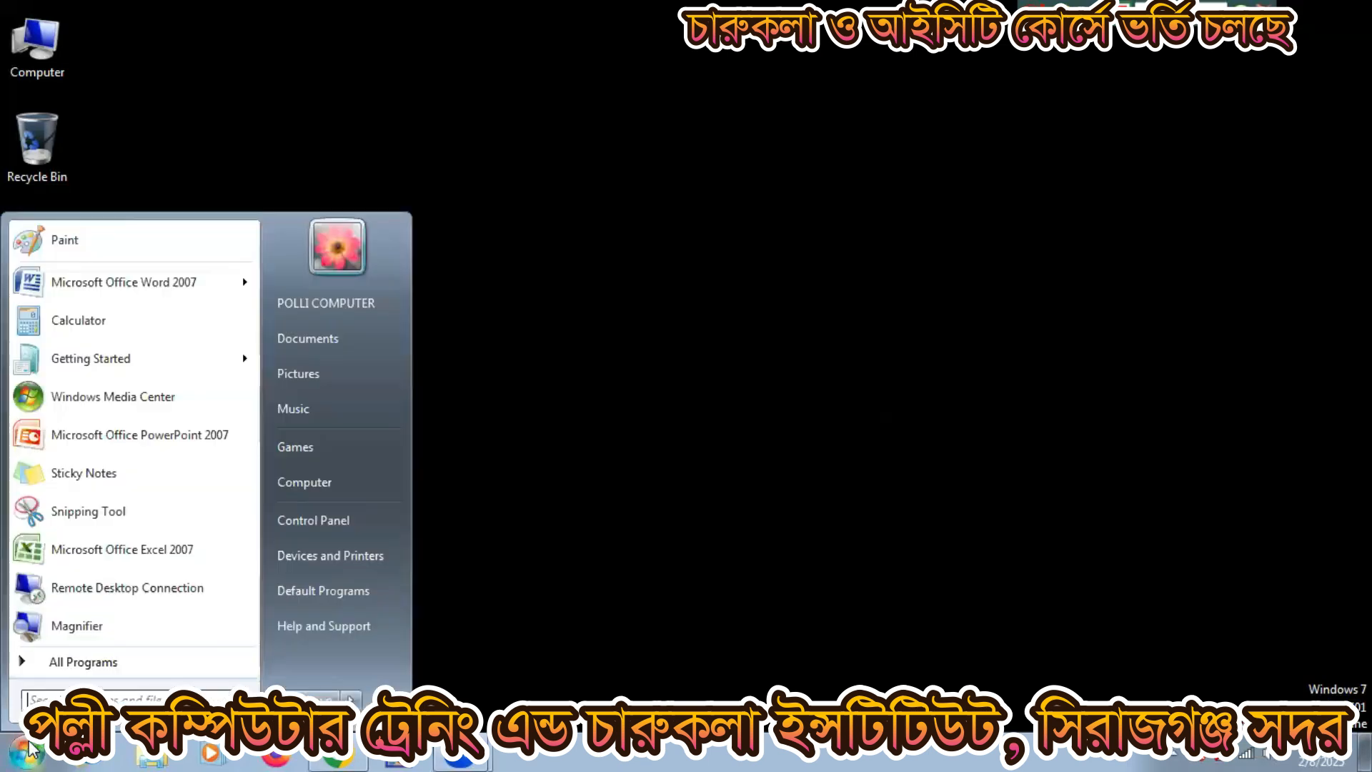
pyautogui.click(77, 663)
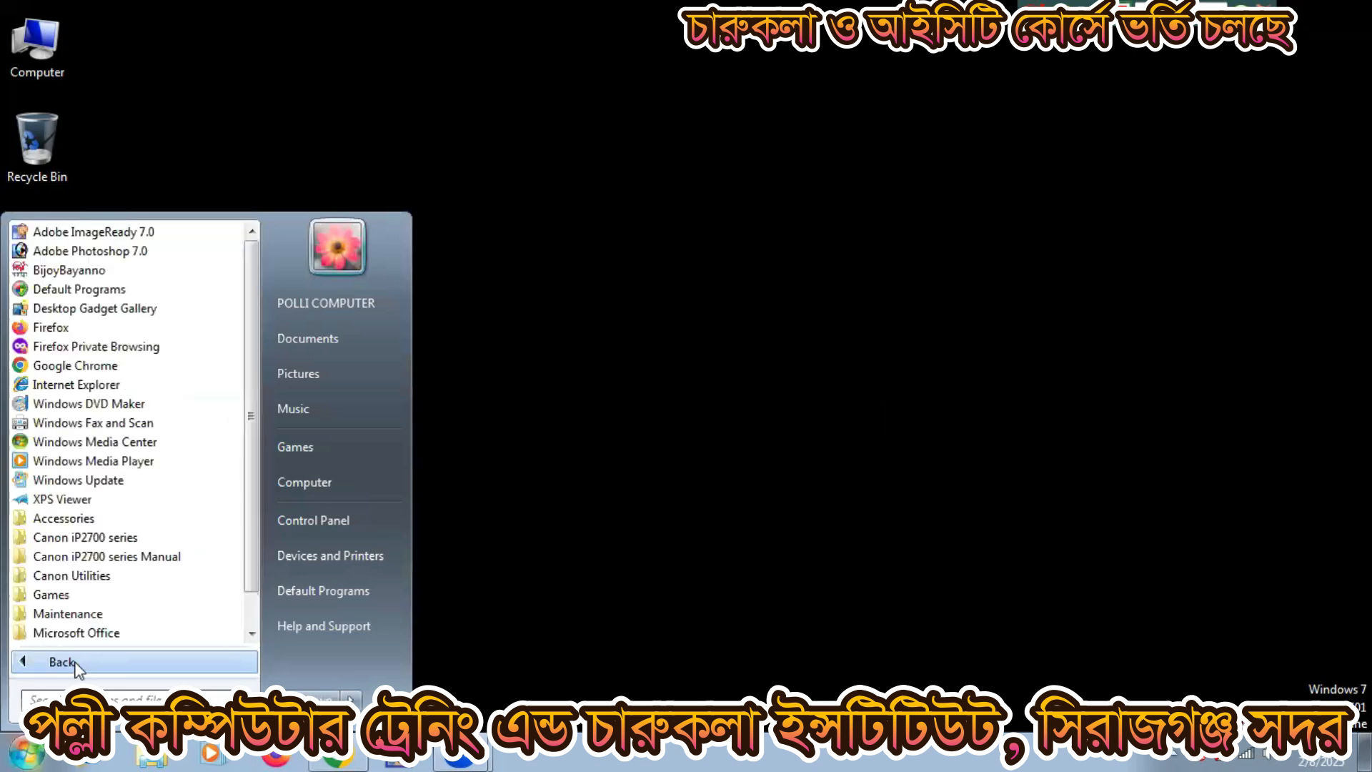
pyautogui.scroll(-1, 123, 607)
pyautogui.click(121, 597)
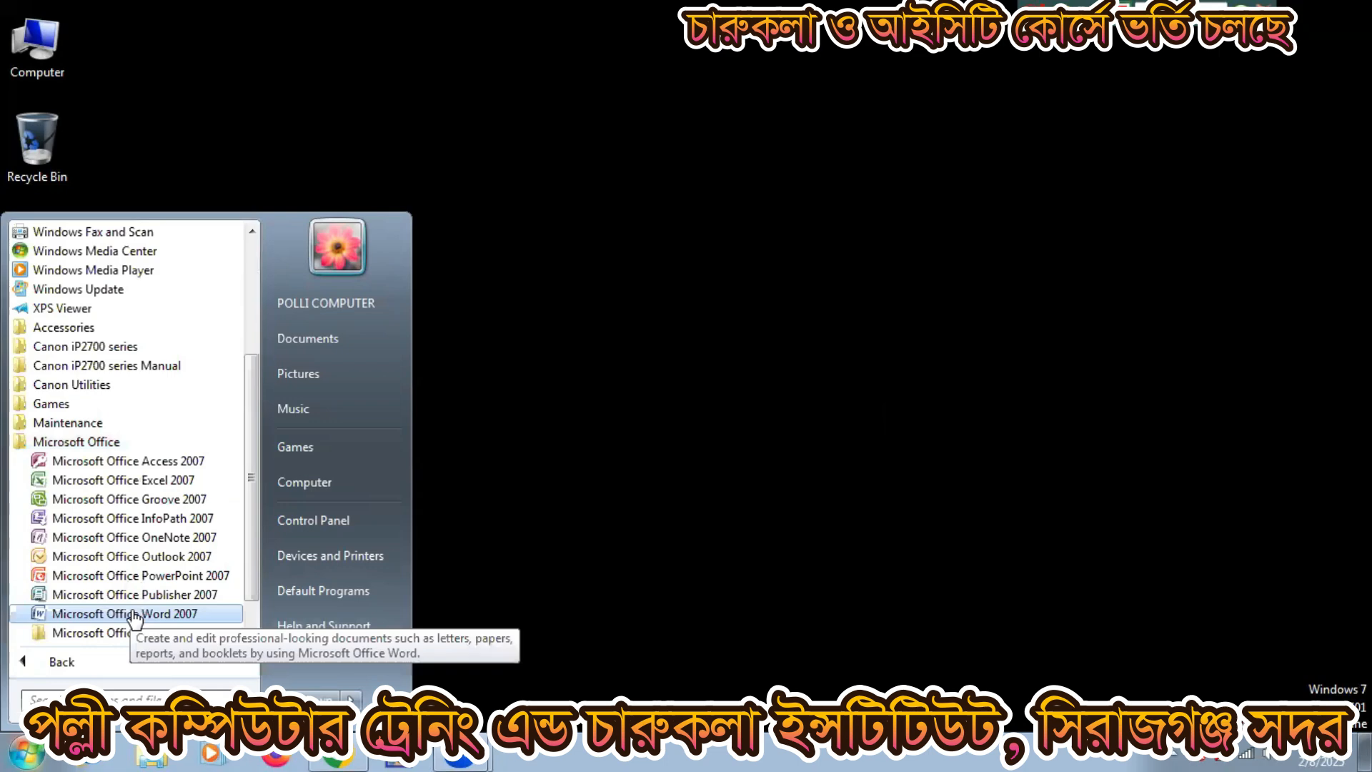
pyautogui.click(131, 613)
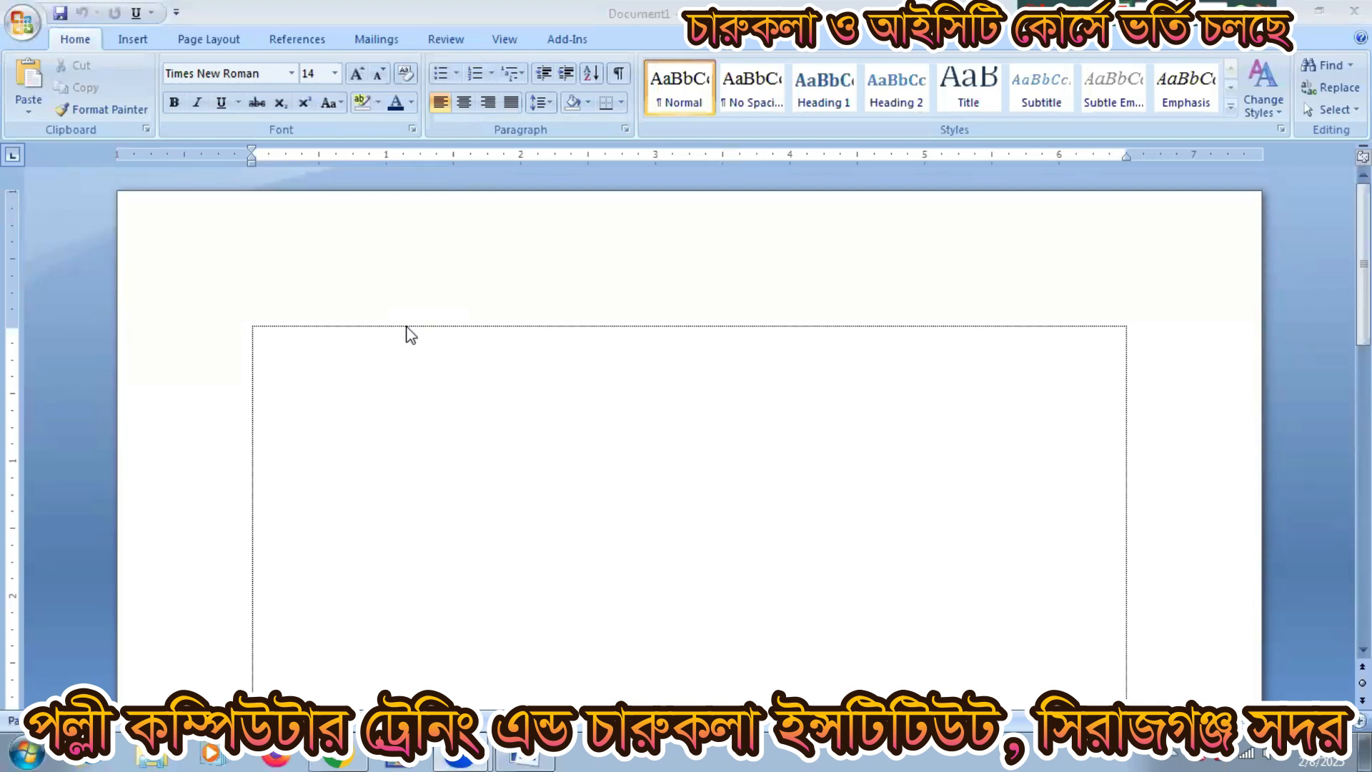
# Step: Insert a table of 8 columns by 7 rows from the Insert tab
pyautogui.click(143, 37)
pyautogui.click(167, 78)
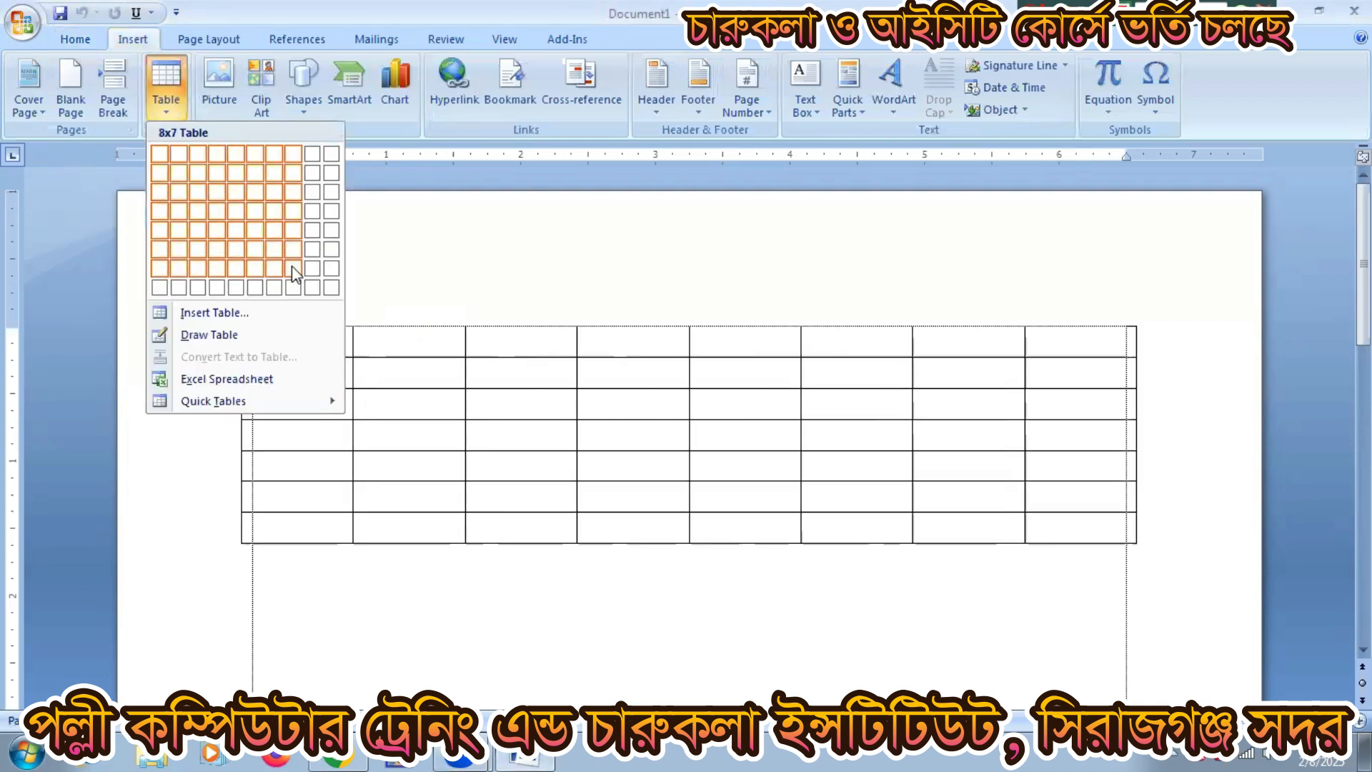
pyautogui.click(294, 273)
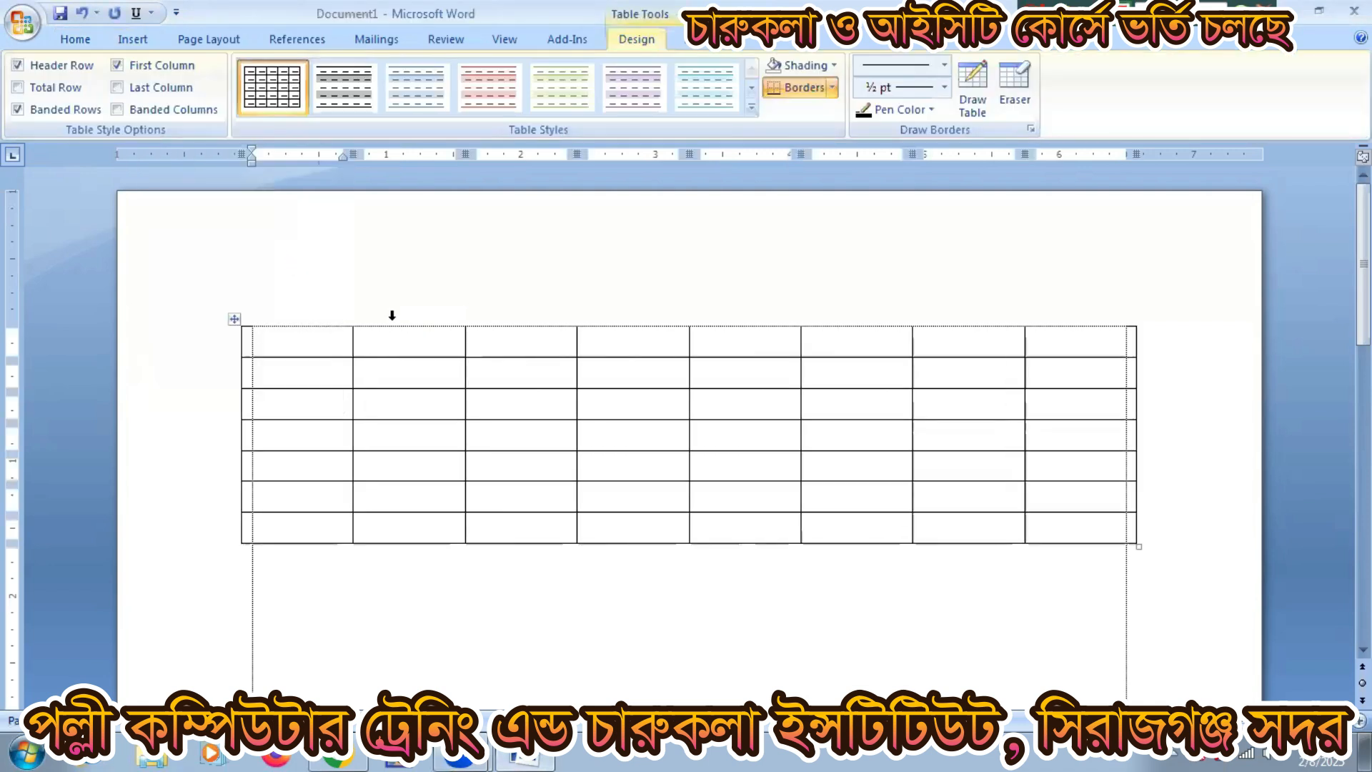
# Step: Practise selecting the table's second column, second row and first column
pyautogui.click(402, 344)
pyautogui.moveTo(403, 343); pyautogui.dragTo(417, 522)
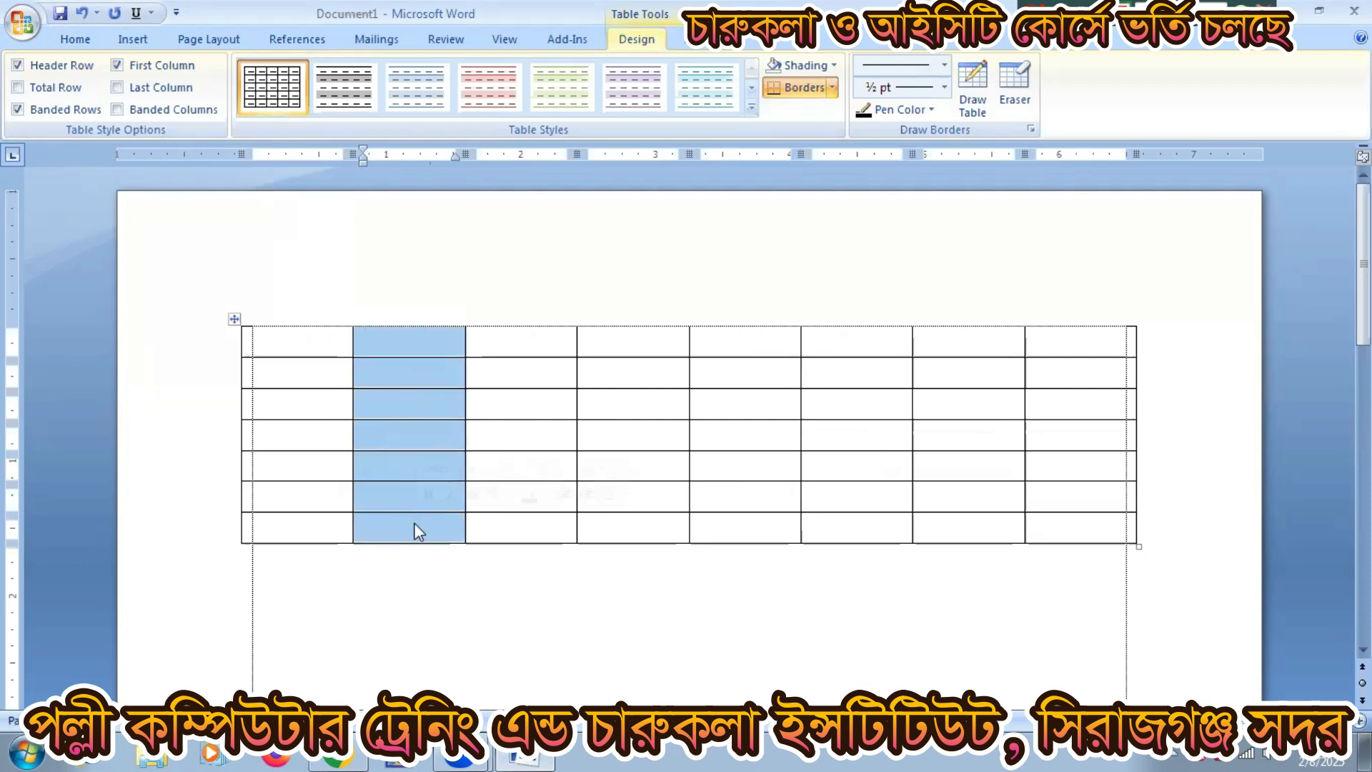
pyautogui.moveTo(297, 374); pyautogui.dragTo(1069, 369)
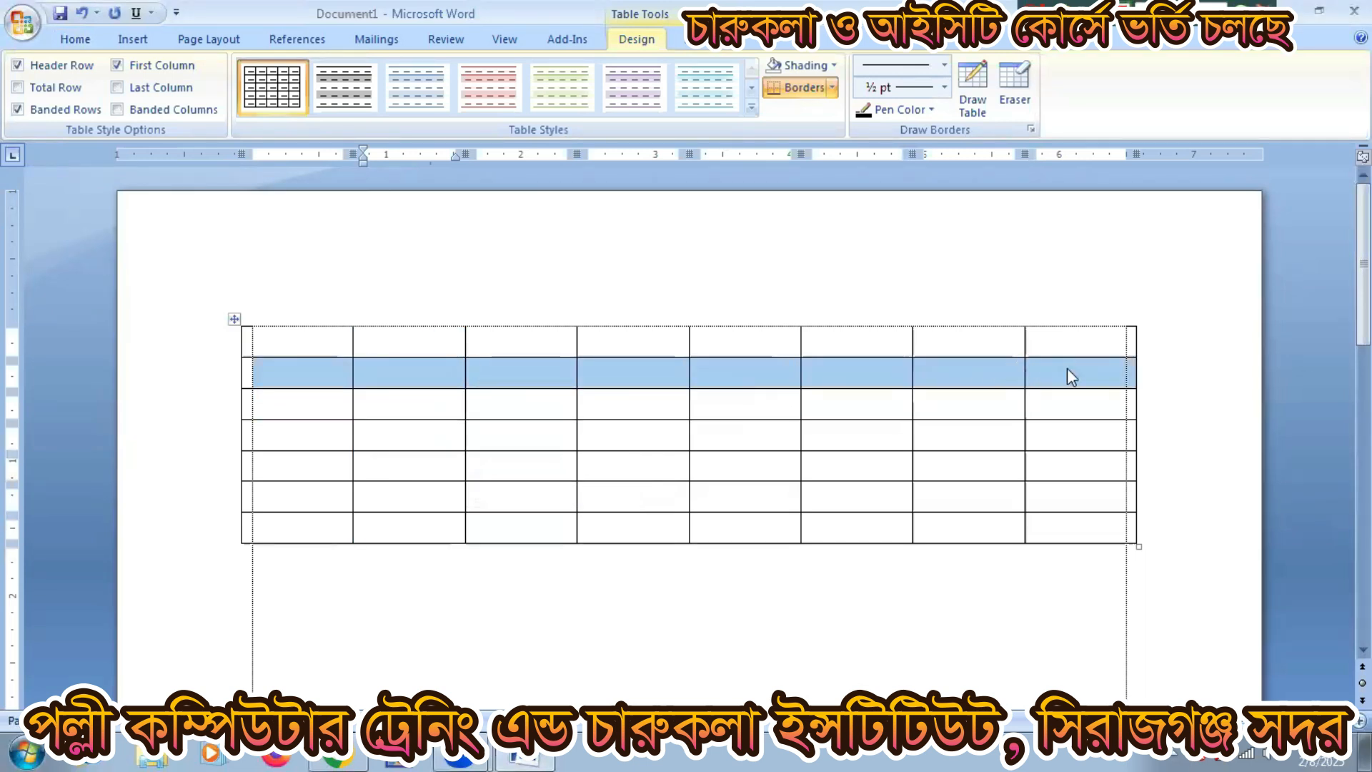
pyautogui.click(307, 332)
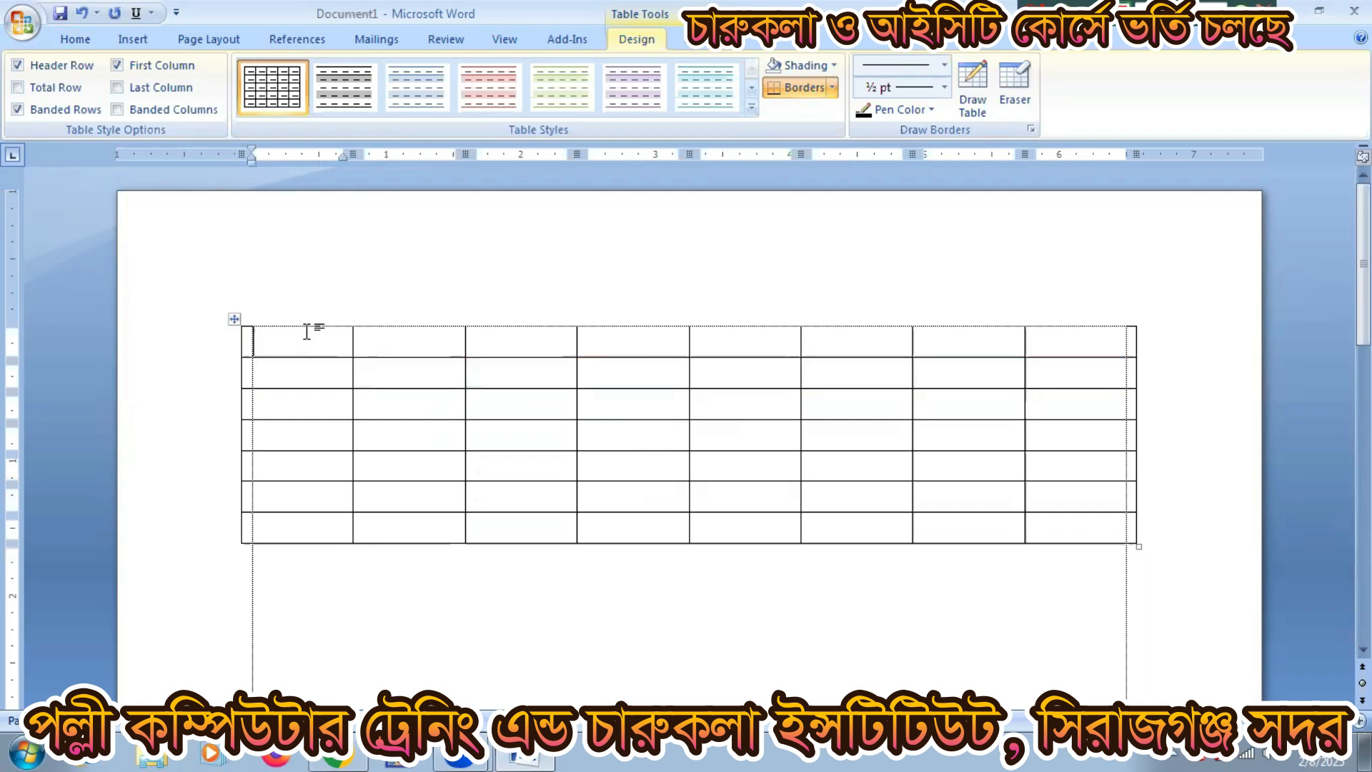
pyautogui.moveTo(306, 333); pyautogui.dragTo(345, 522)
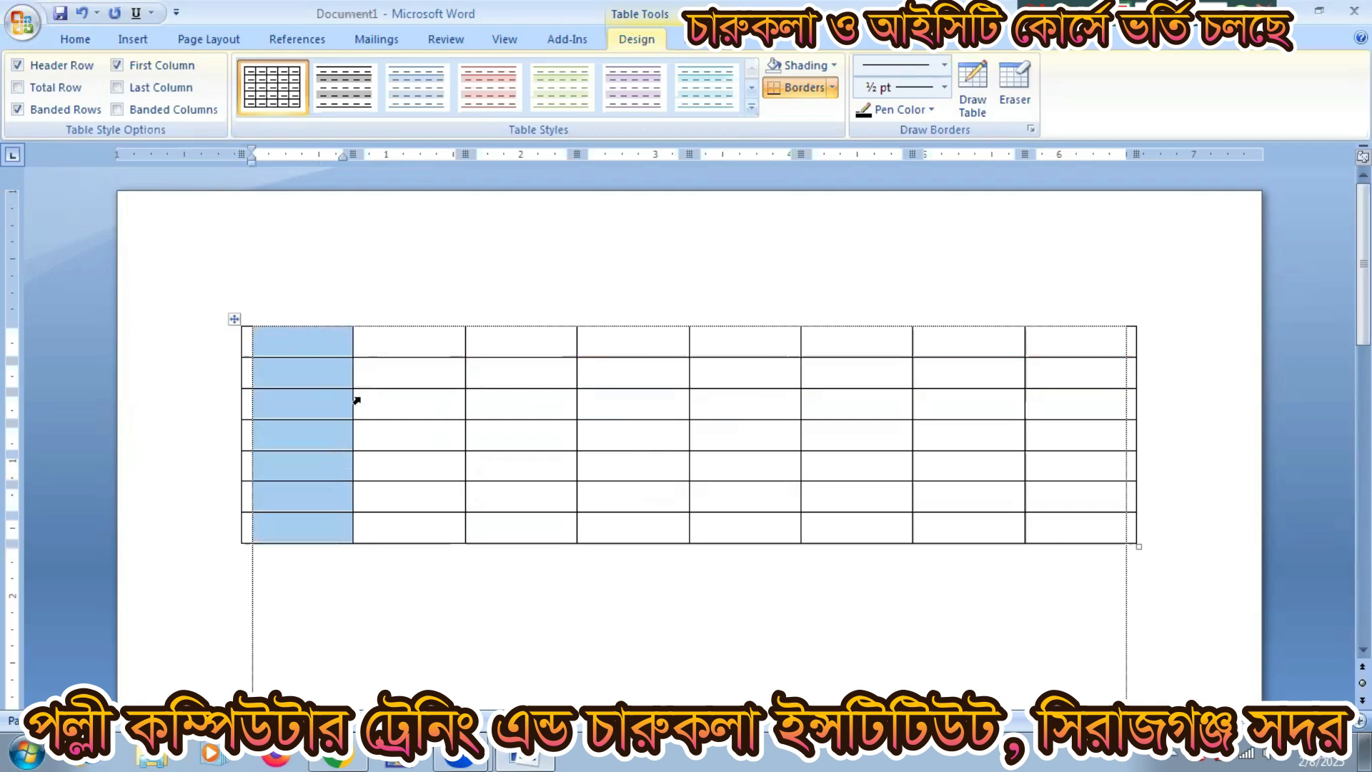
pyautogui.click(328, 401)
# Step: Practise selecting the third row, third column and second row, ending in row 2, column 3
pyautogui.keyDown('shift'); pyautogui.click(859, 420); pyautogui.keyUp('shift')
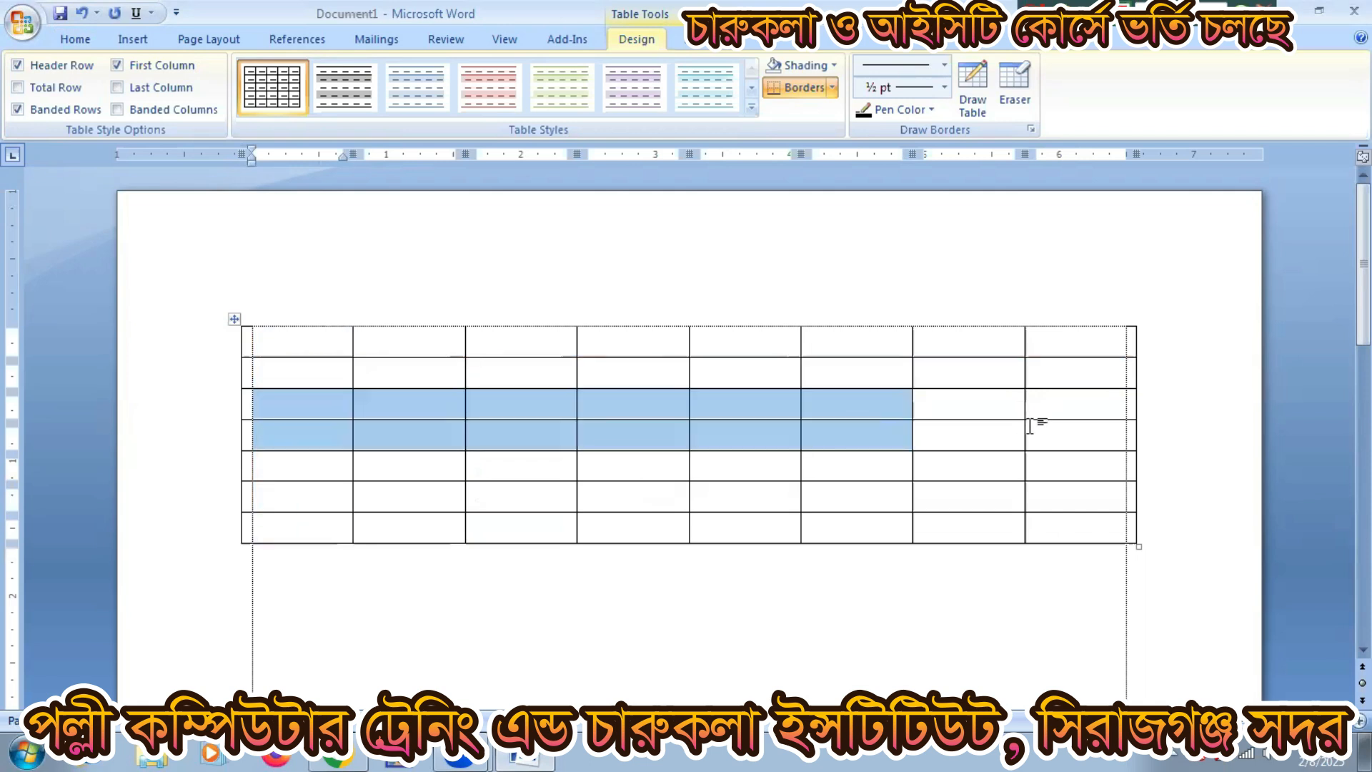
pyautogui.moveTo(1029, 426); pyautogui.dragTo(1037, 408)
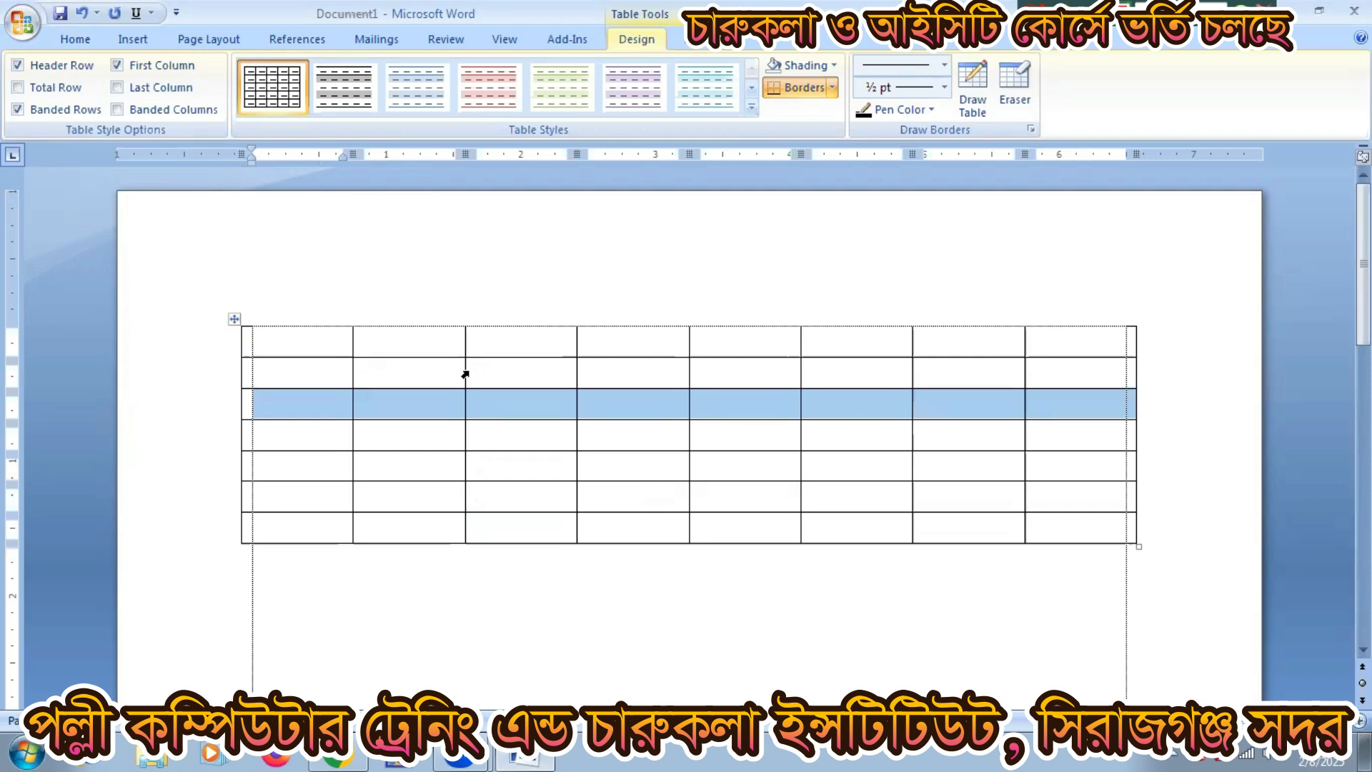
pyautogui.click(492, 340)
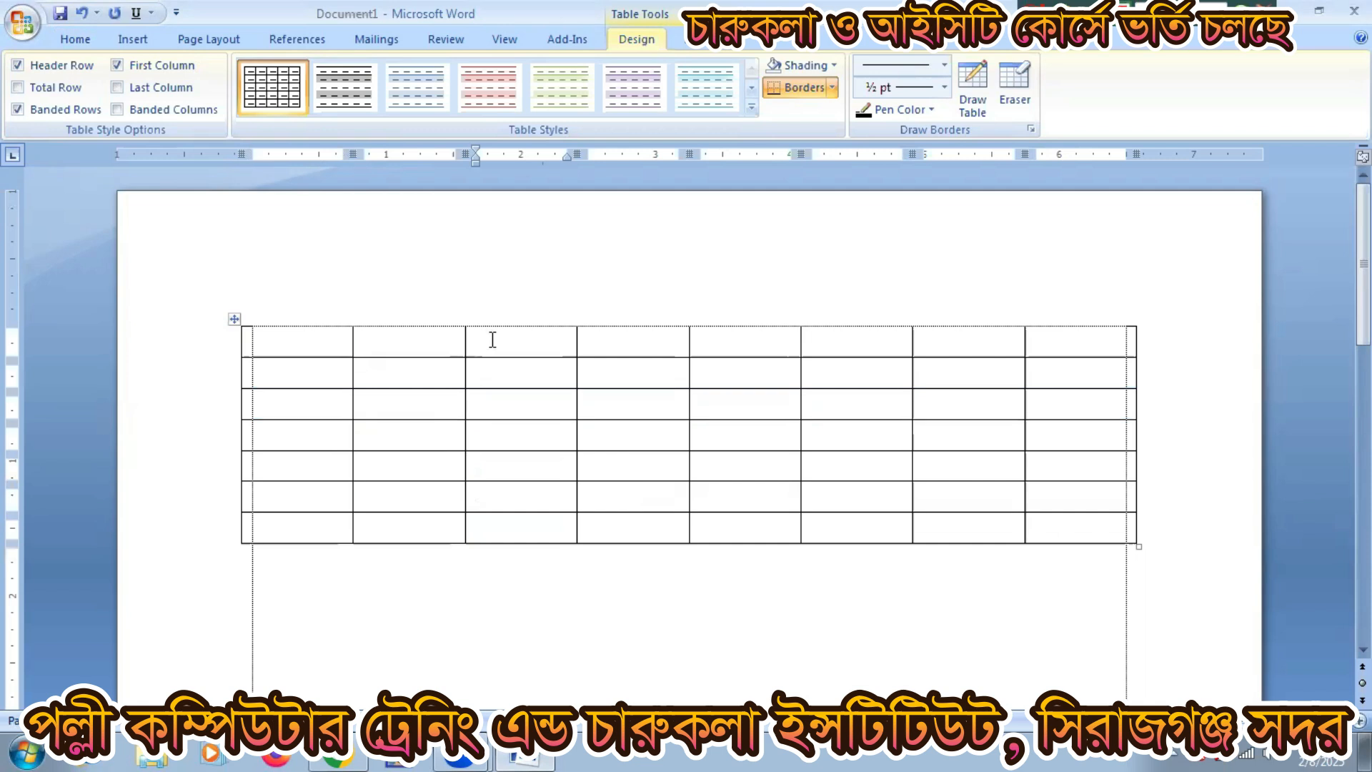
pyautogui.moveTo(492, 340); pyautogui.dragTo(514, 526)
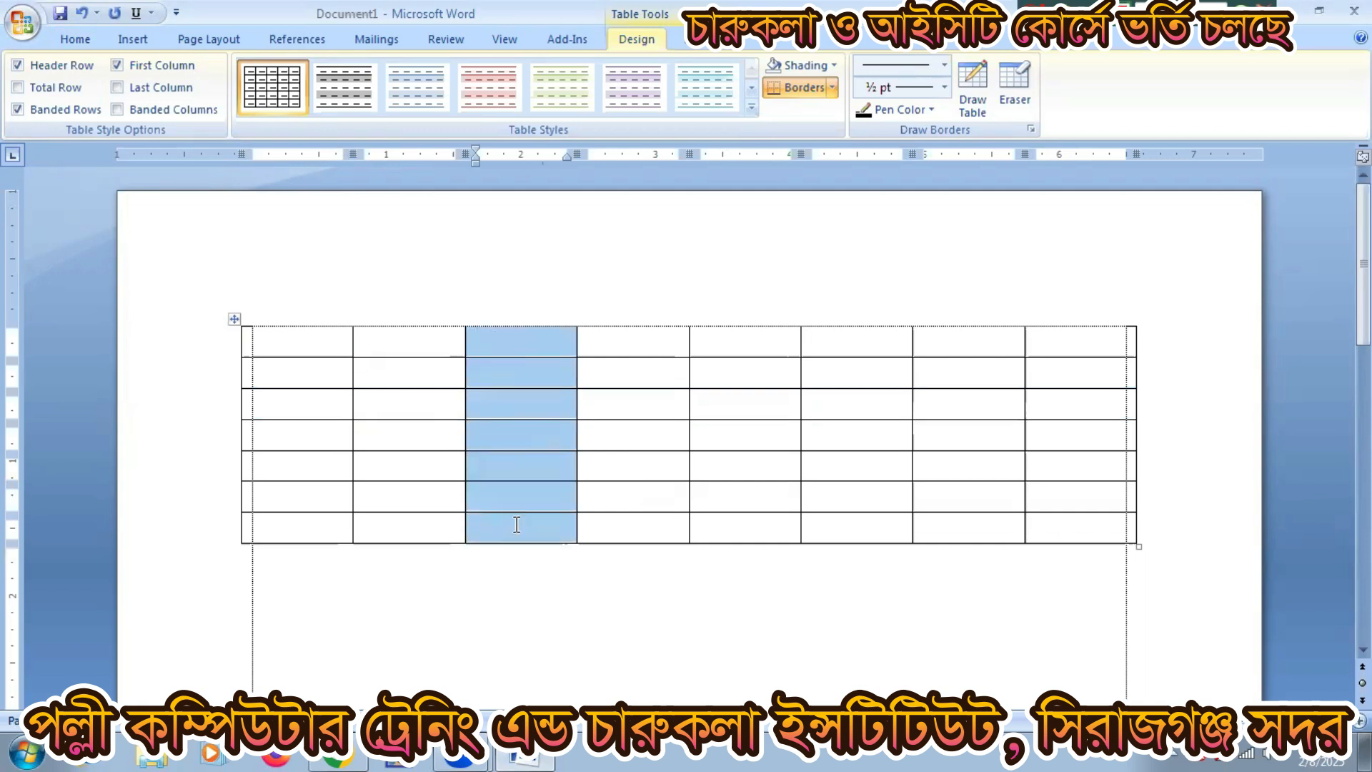
pyautogui.moveTo(296, 370); pyautogui.dragTo(1072, 375)
pyautogui.click(623, 374)
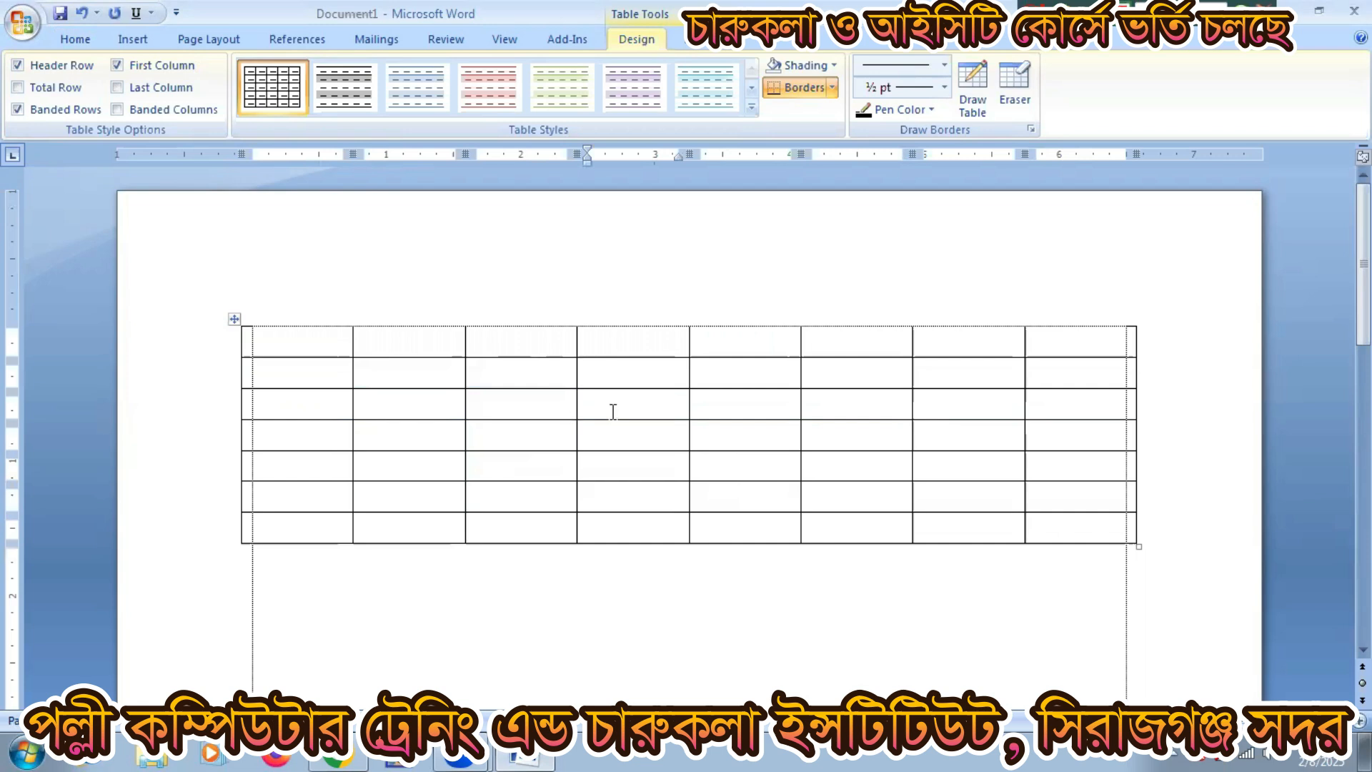
pyautogui.click(611, 409)
pyautogui.click(545, 368)
# Step: Select the six cells in columns 4–5, rows 2–4 and merge them with Merge Cells
pyautogui.click(536, 404)
pyautogui.moveTo(544, 366); pyautogui.dragTo(646, 456)
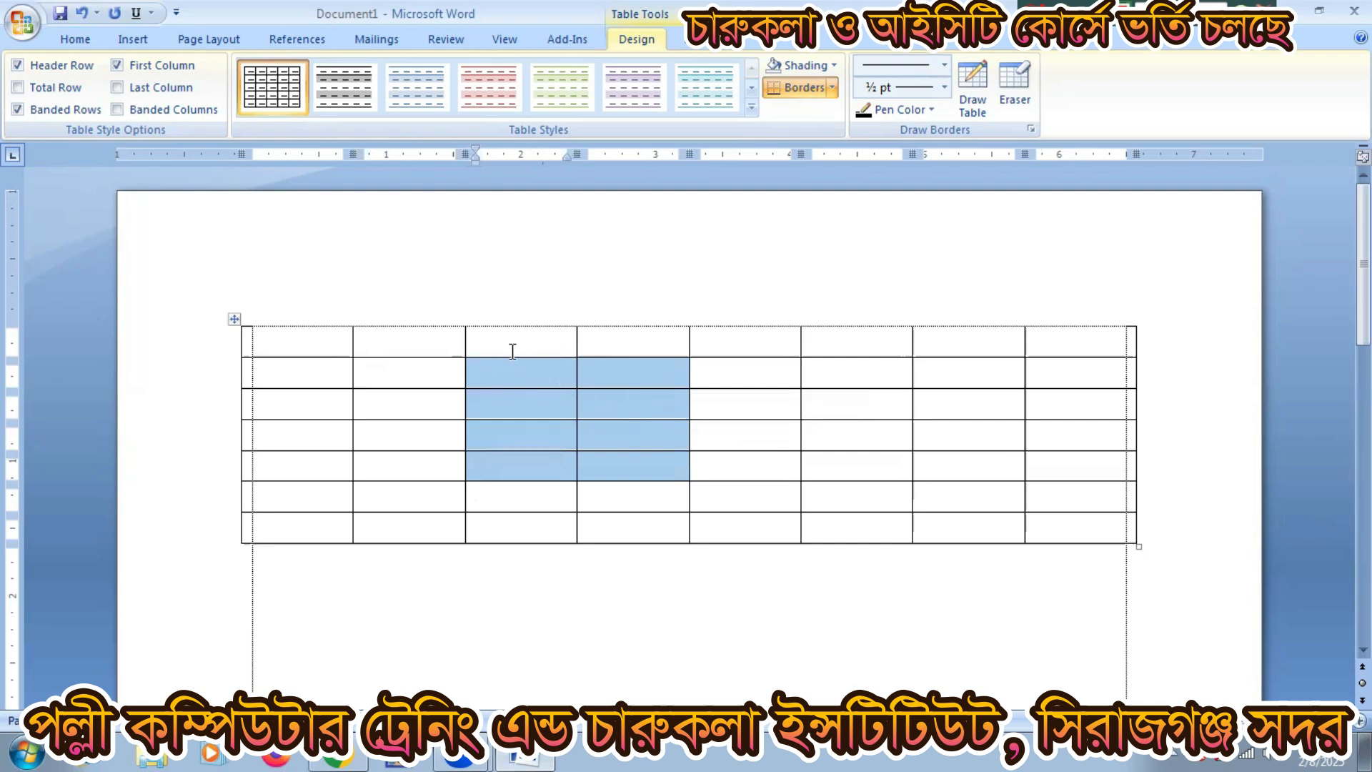
pyautogui.click(612, 429)
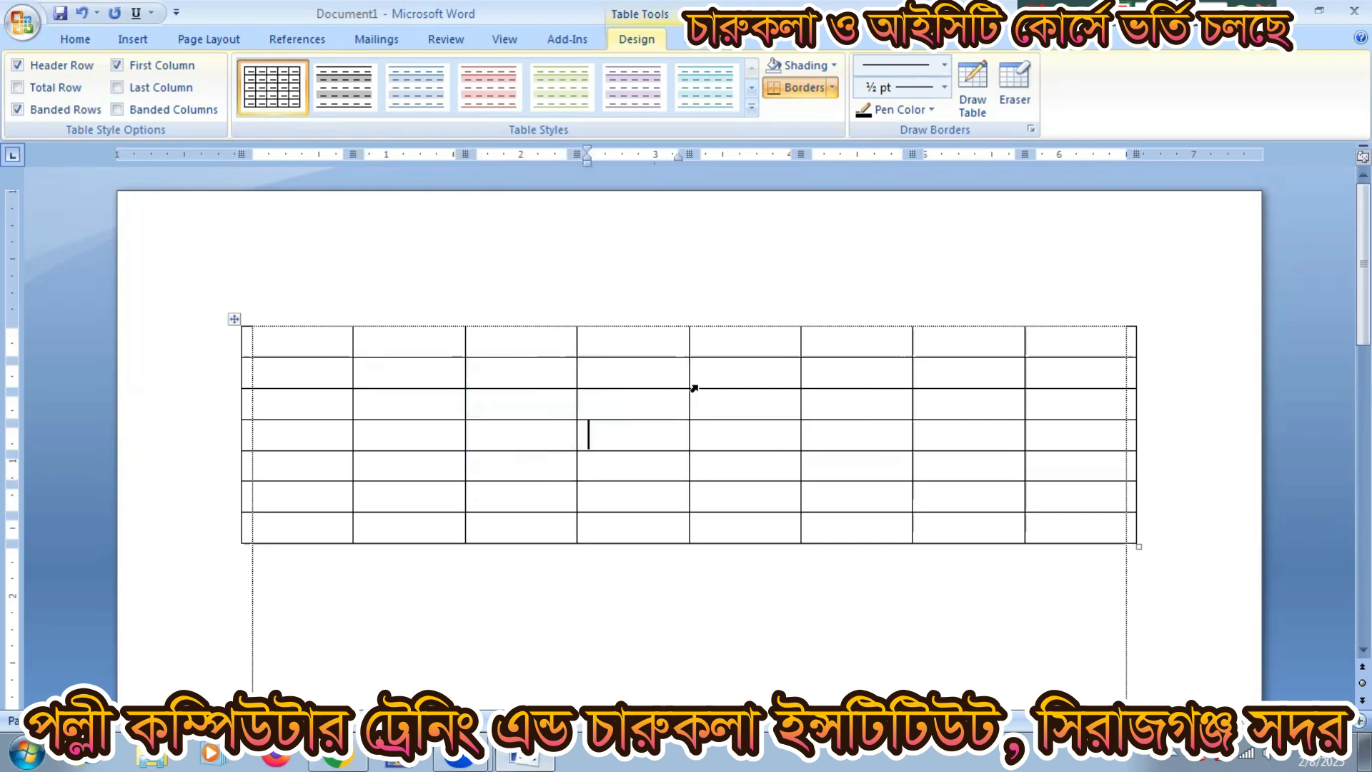
pyautogui.moveTo(643, 368); pyautogui.dragTo(707, 426)
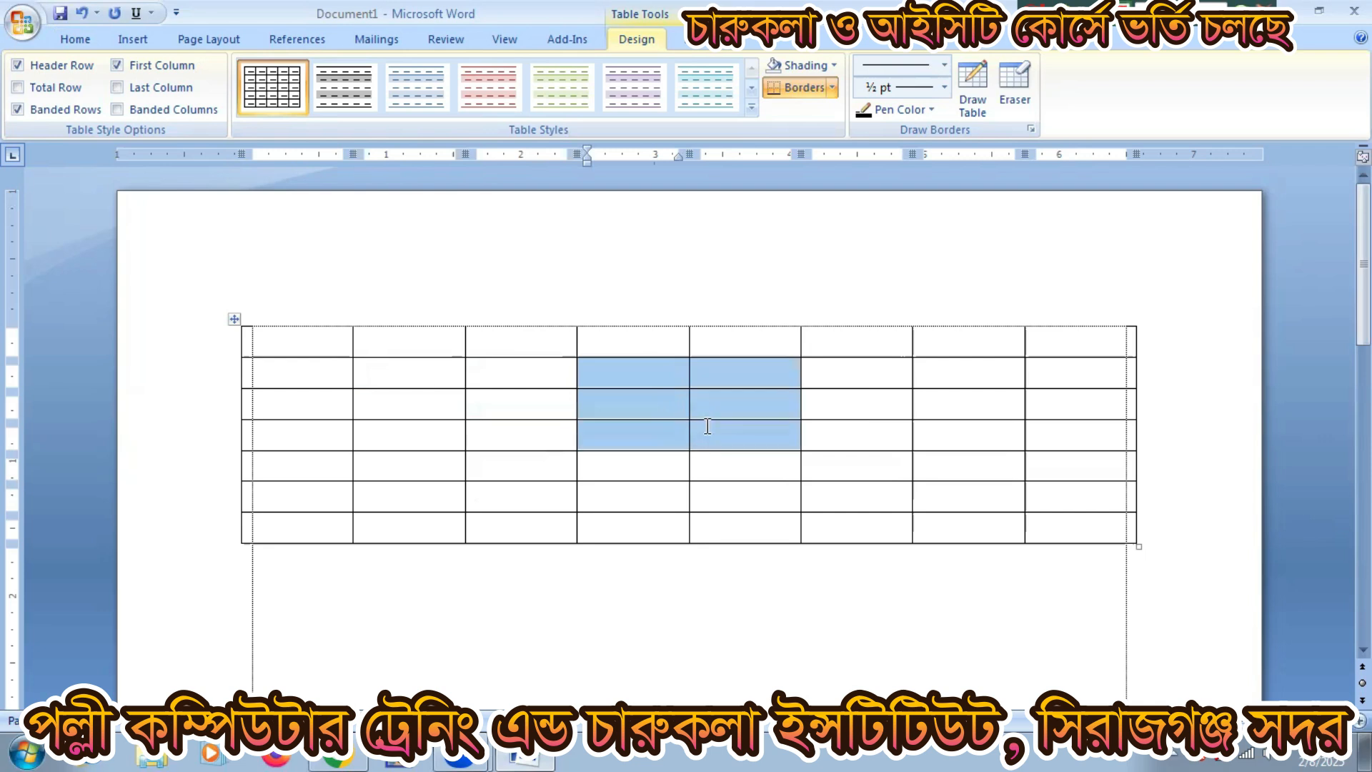
pyautogui.click(698, 42)
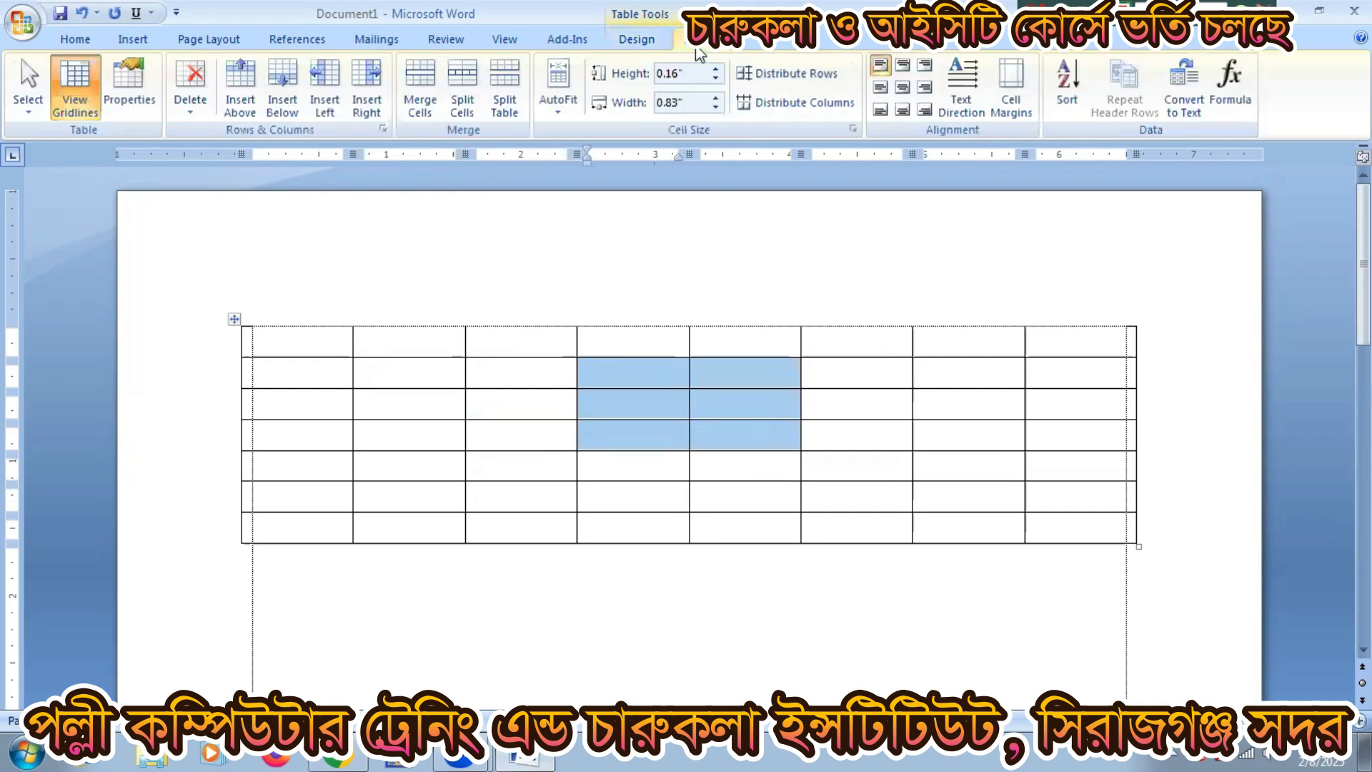
pyautogui.click(427, 87)
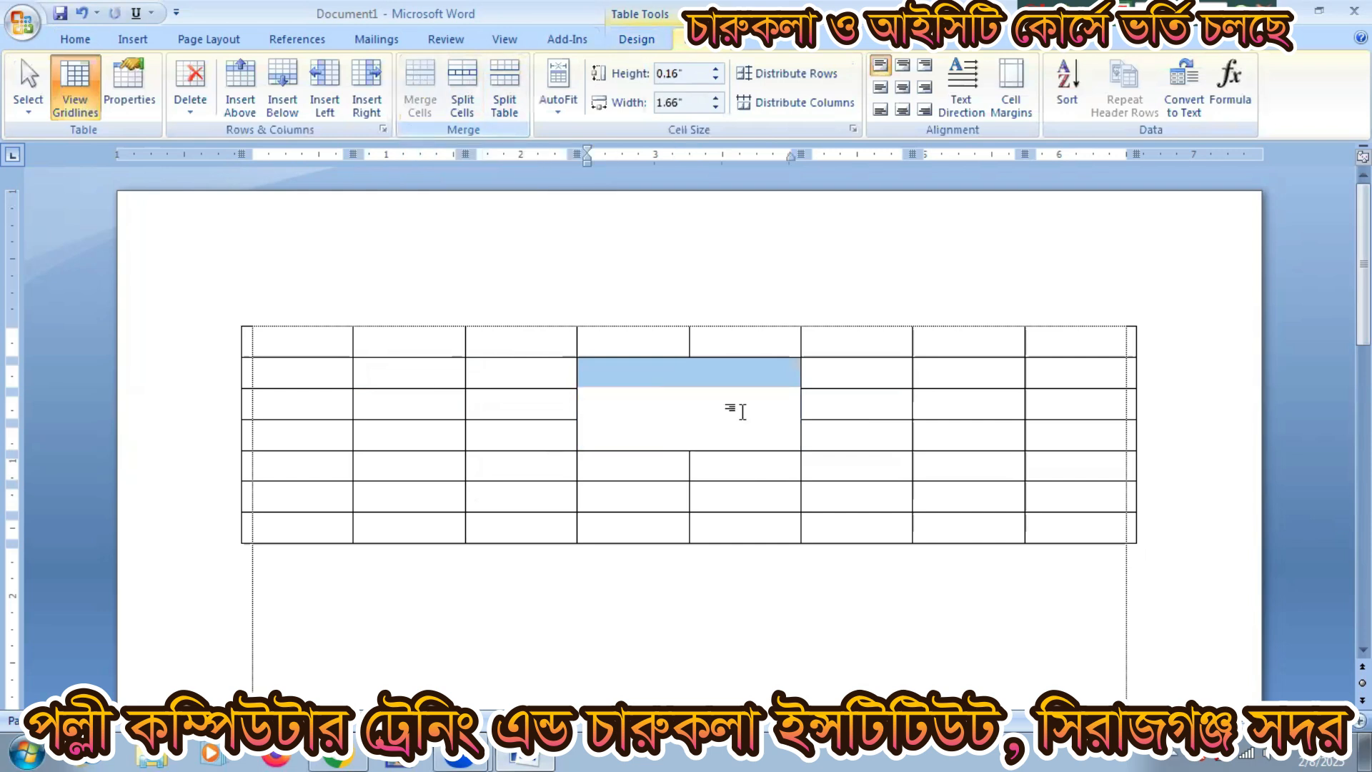
pyautogui.click(735, 408)
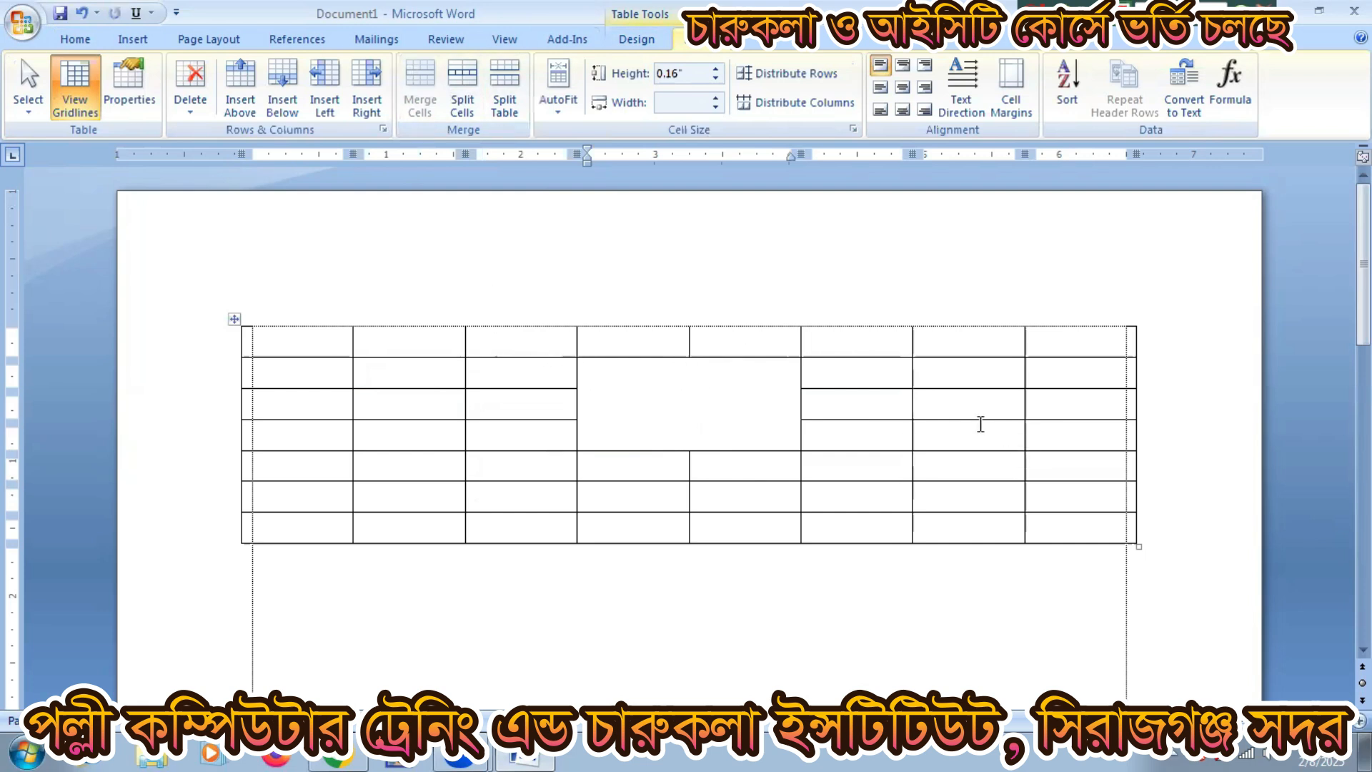
# Step: Merge the column 7 cells in rows 3–6, then undo the merges with Ctrl+Z
pyautogui.moveTo(955, 400); pyautogui.dragTo(965, 489)
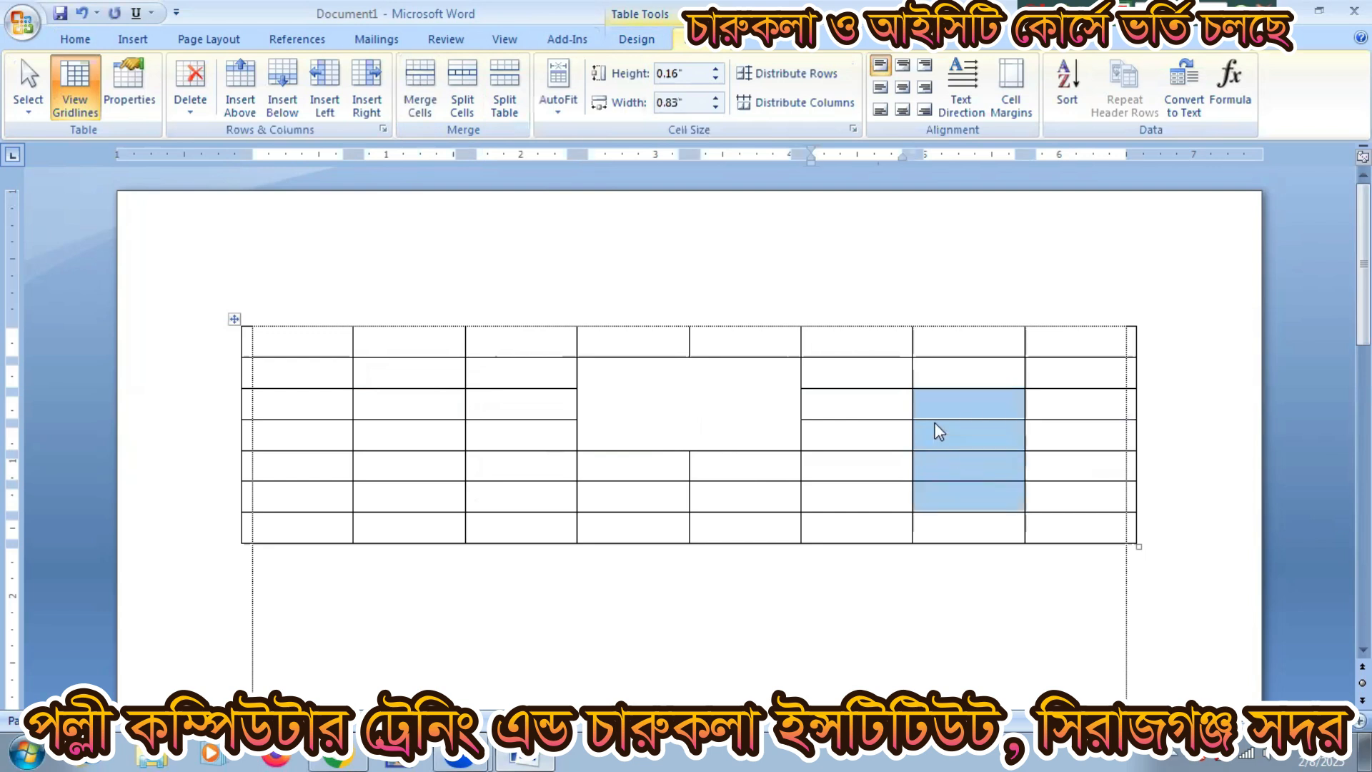
pyautogui.rightClick(939, 431)
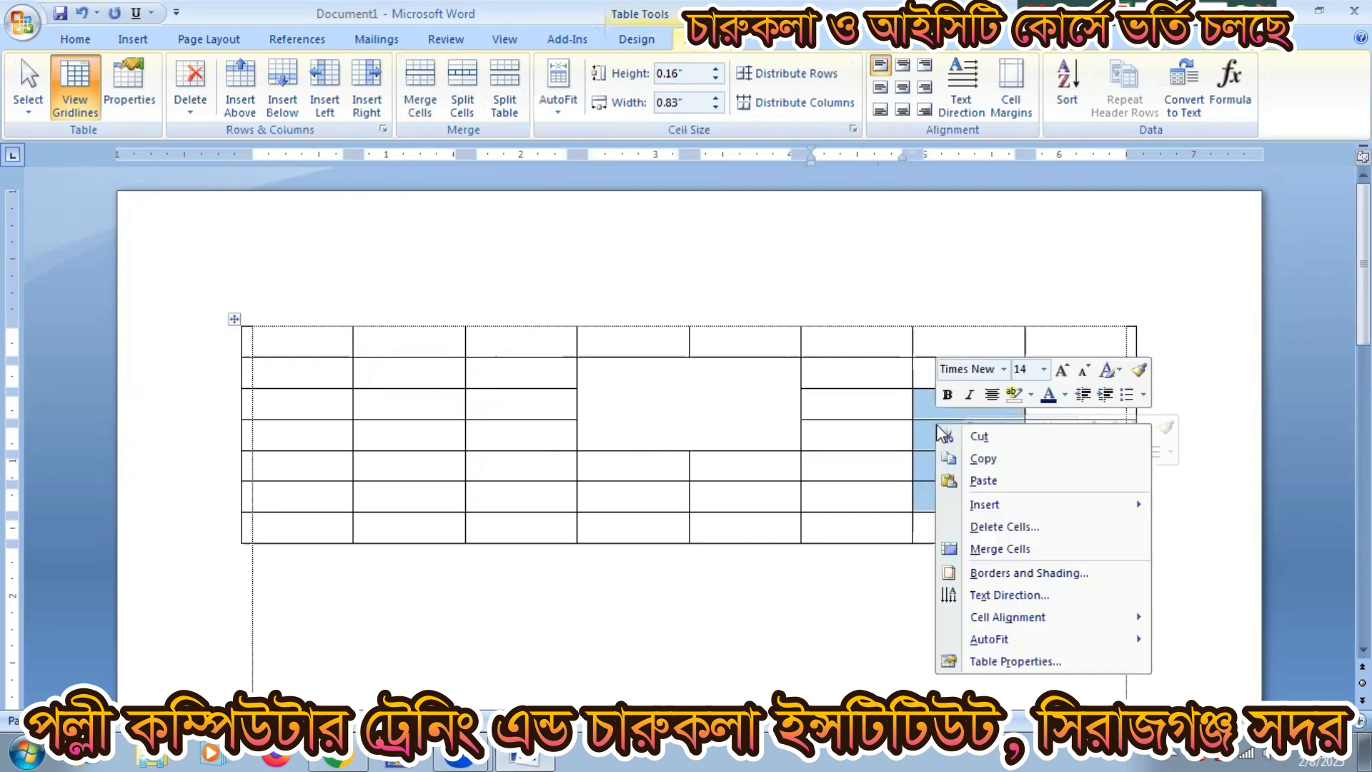
pyautogui.click(986, 549)
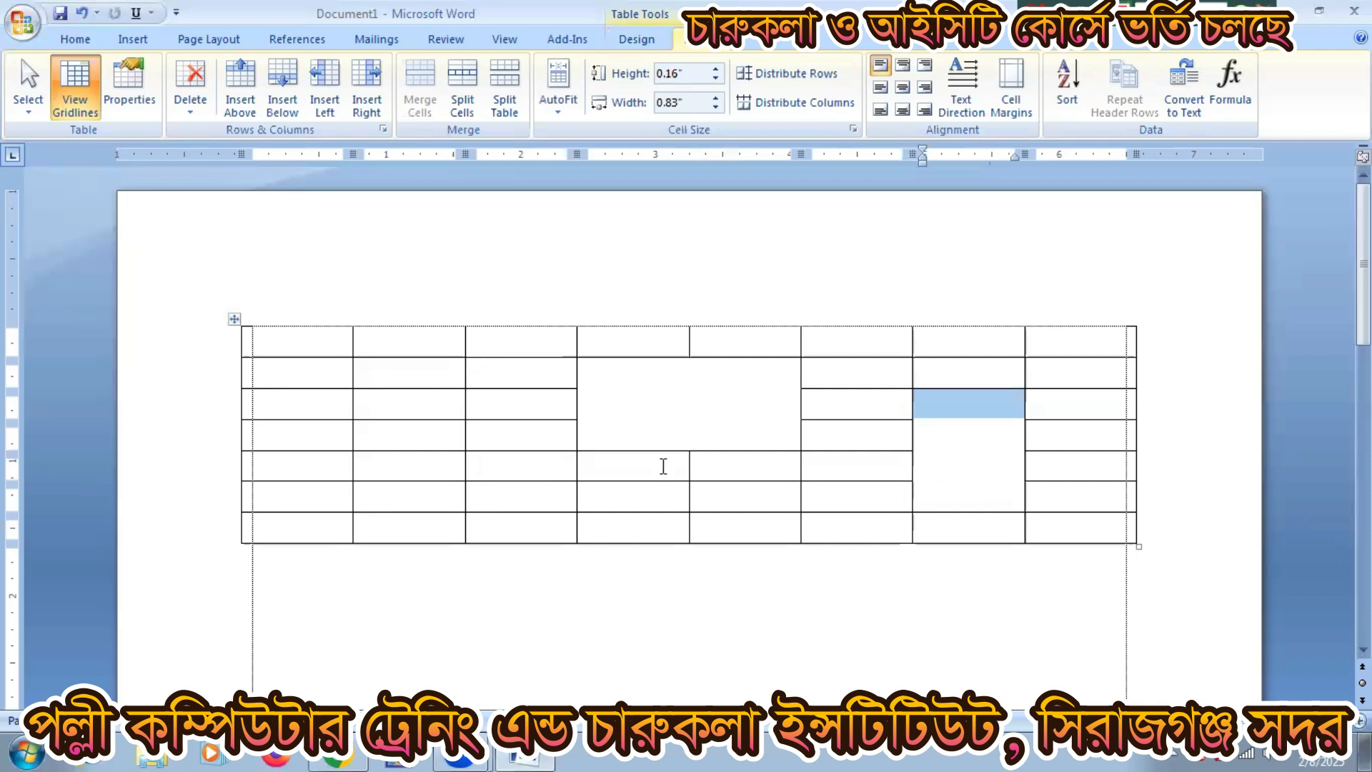
pyautogui.click(489, 411)
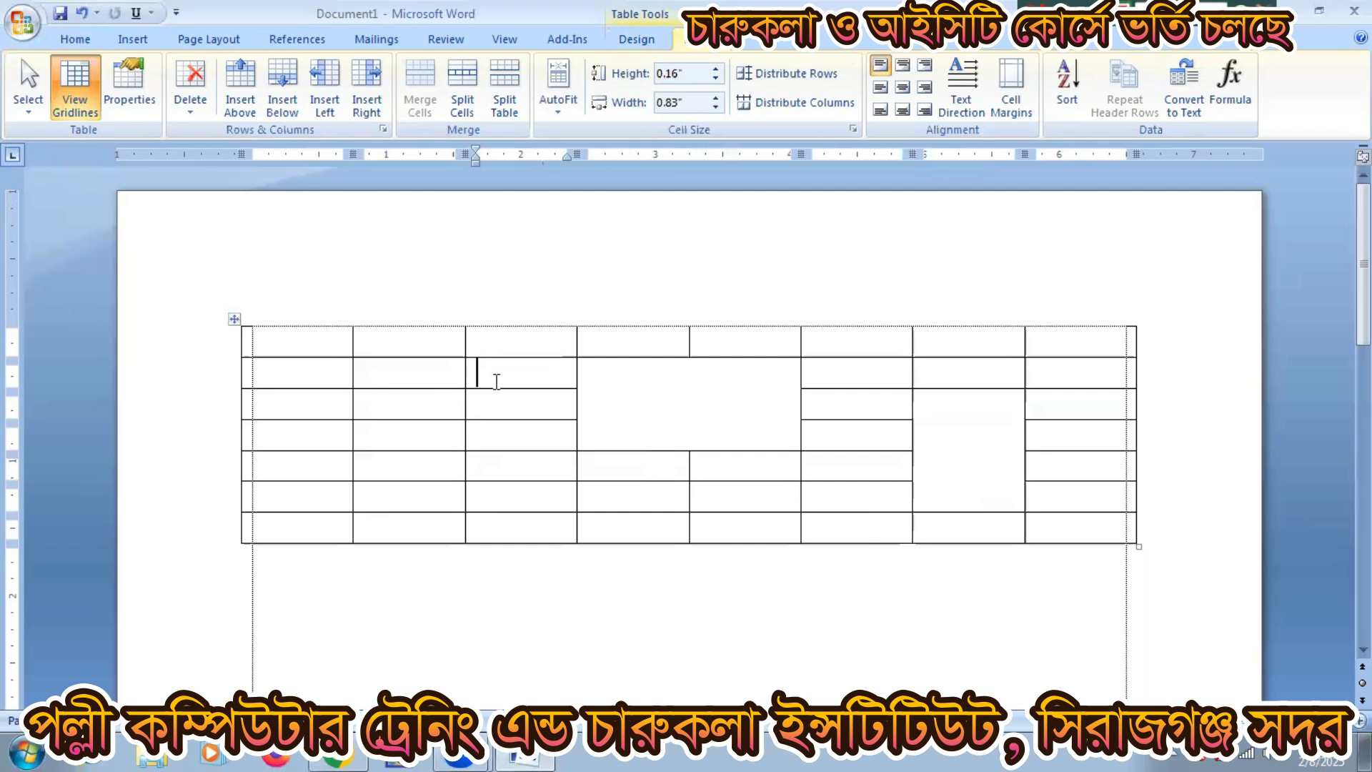
pyautogui.hotkey('ctrl', 'z')
pyautogui.hotkey('ctrl', 'z')
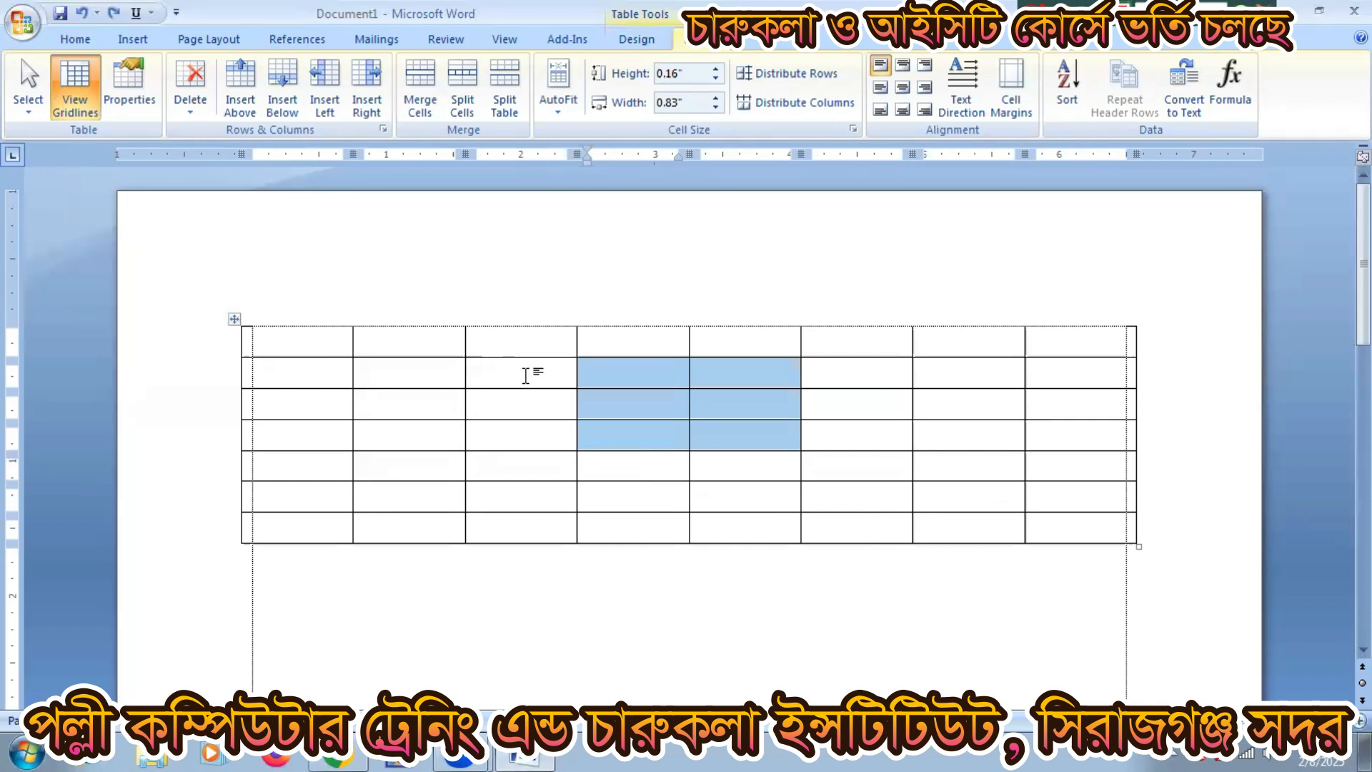
pyautogui.click(526, 373)
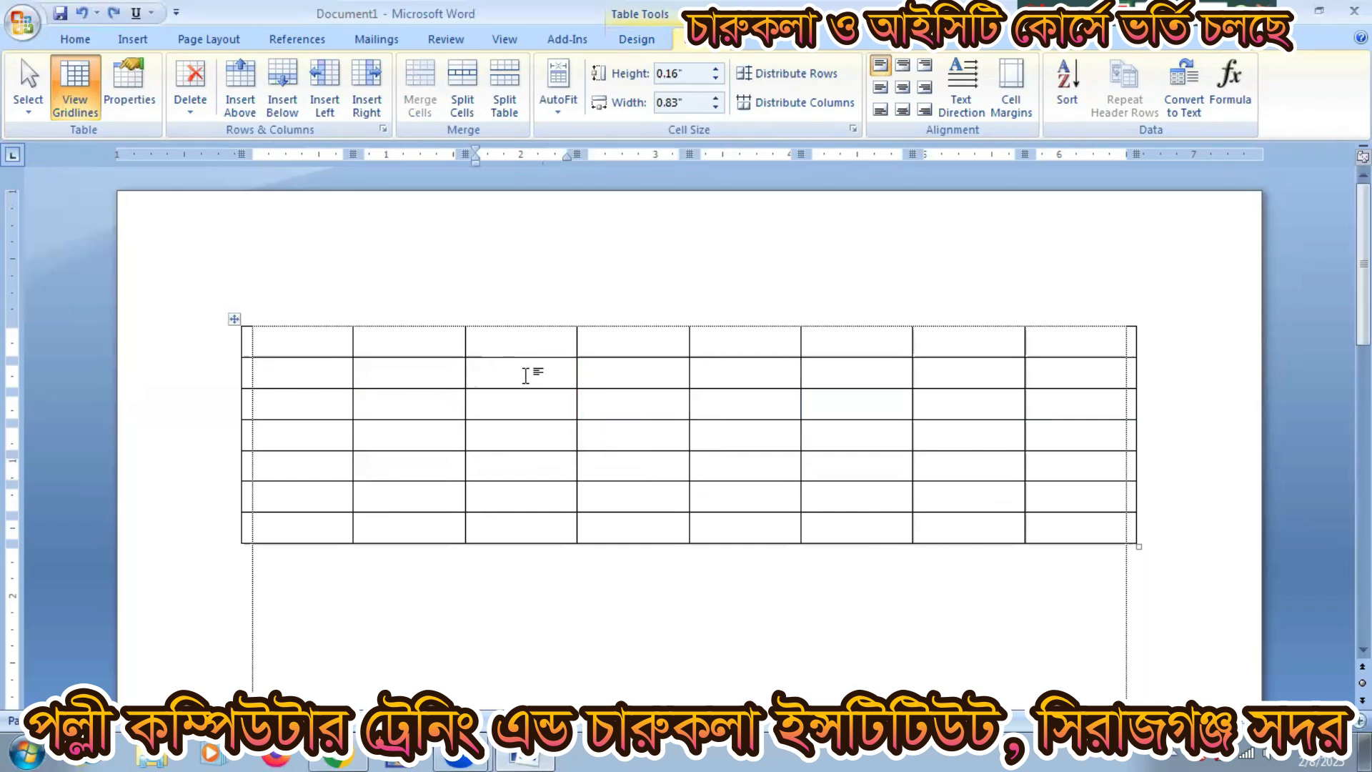
pyautogui.click(613, 404)
pyautogui.click(623, 379)
pyautogui.click(716, 371)
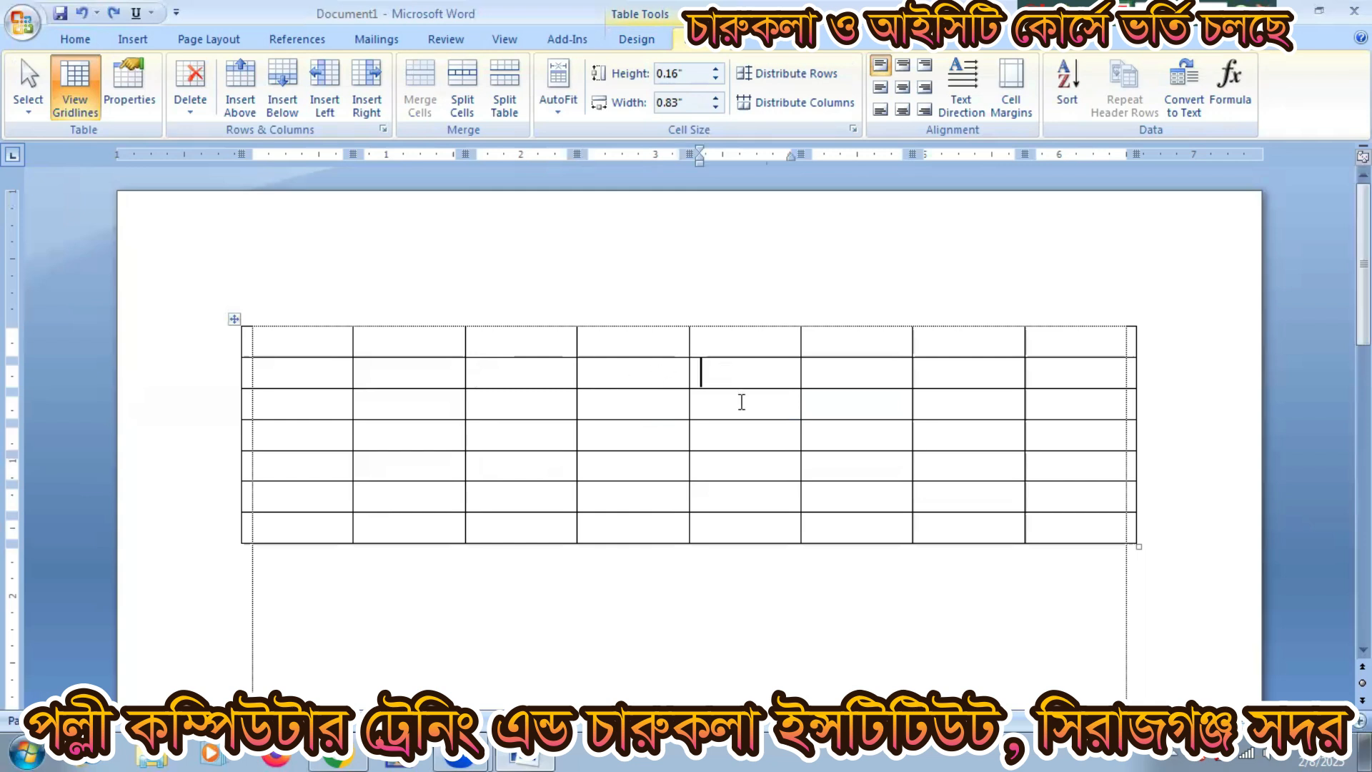
pyautogui.click(741, 402)
pyautogui.click(832, 408)
pyautogui.click(773, 412)
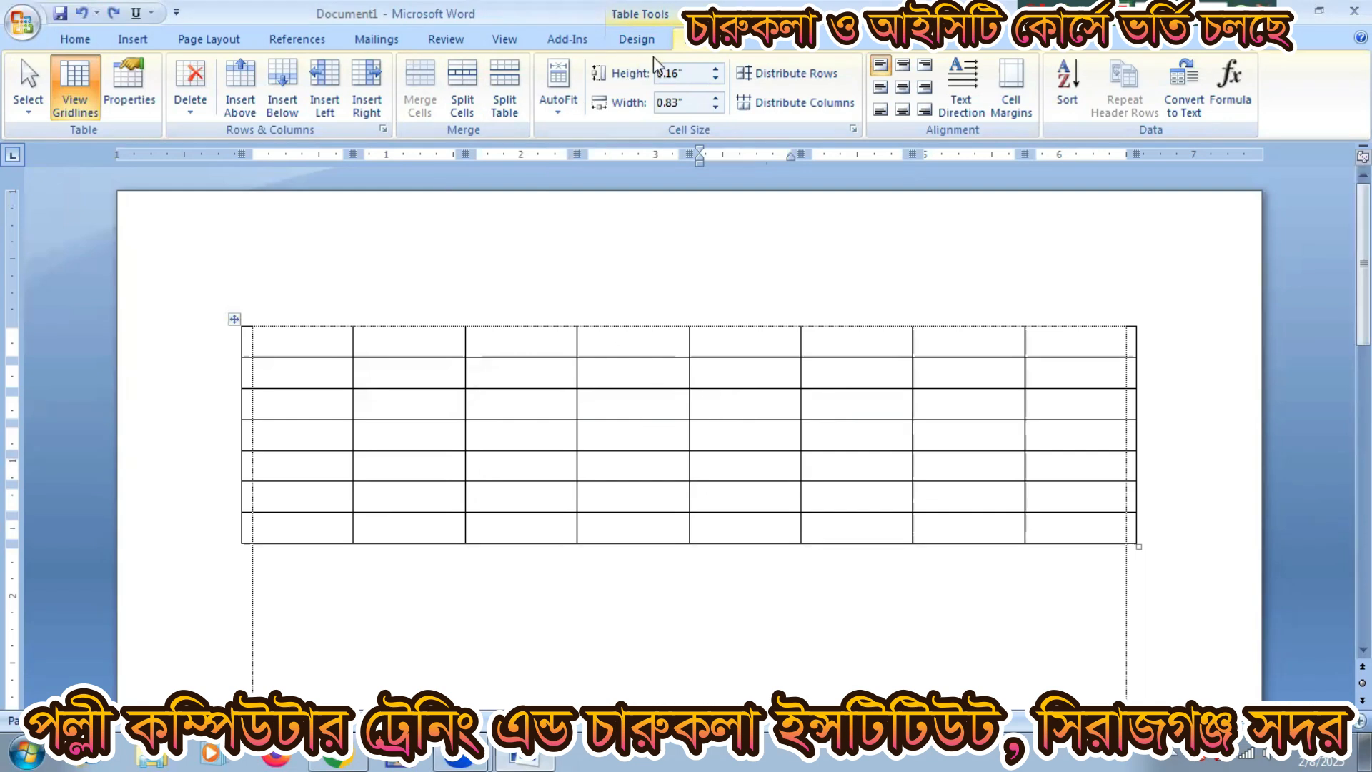
pyautogui.click(463, 100)
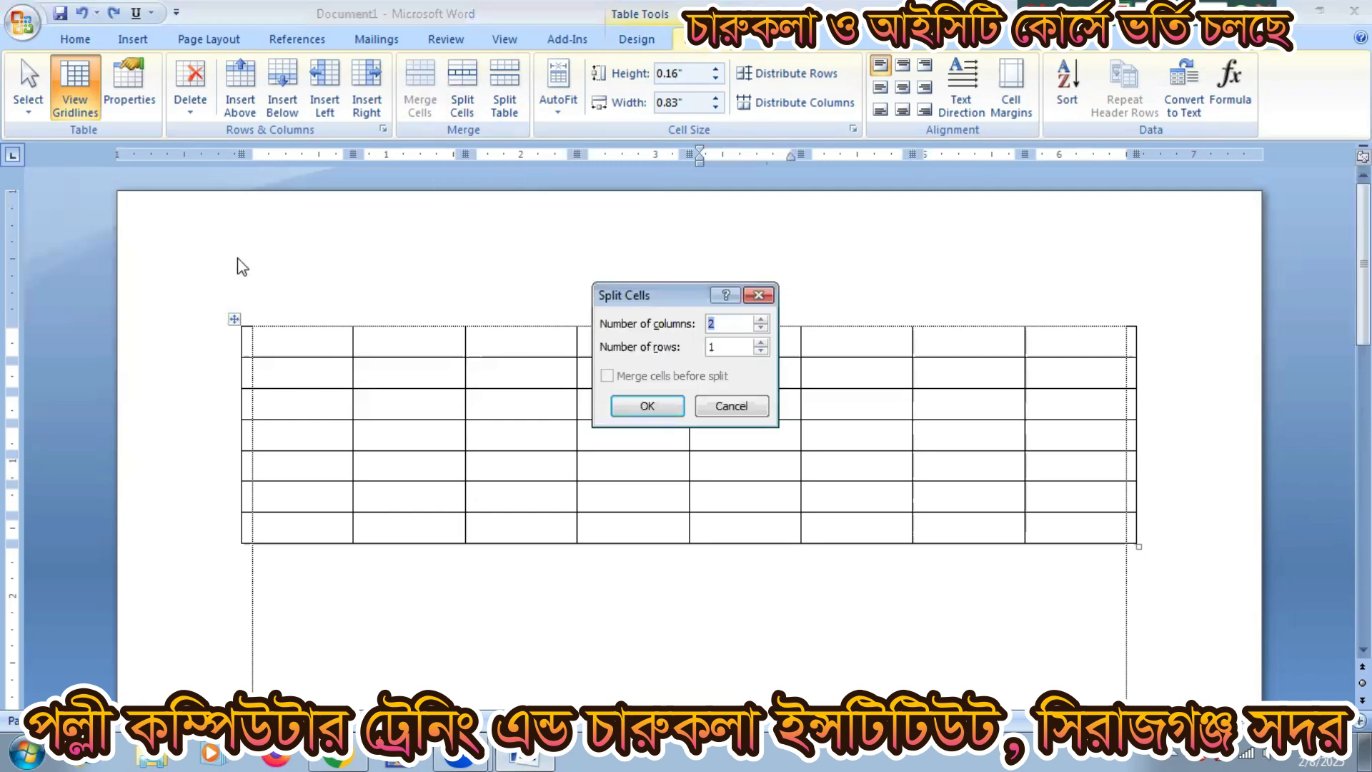
pyautogui.moveTo(651, 295); pyautogui.dragTo(163, 225)
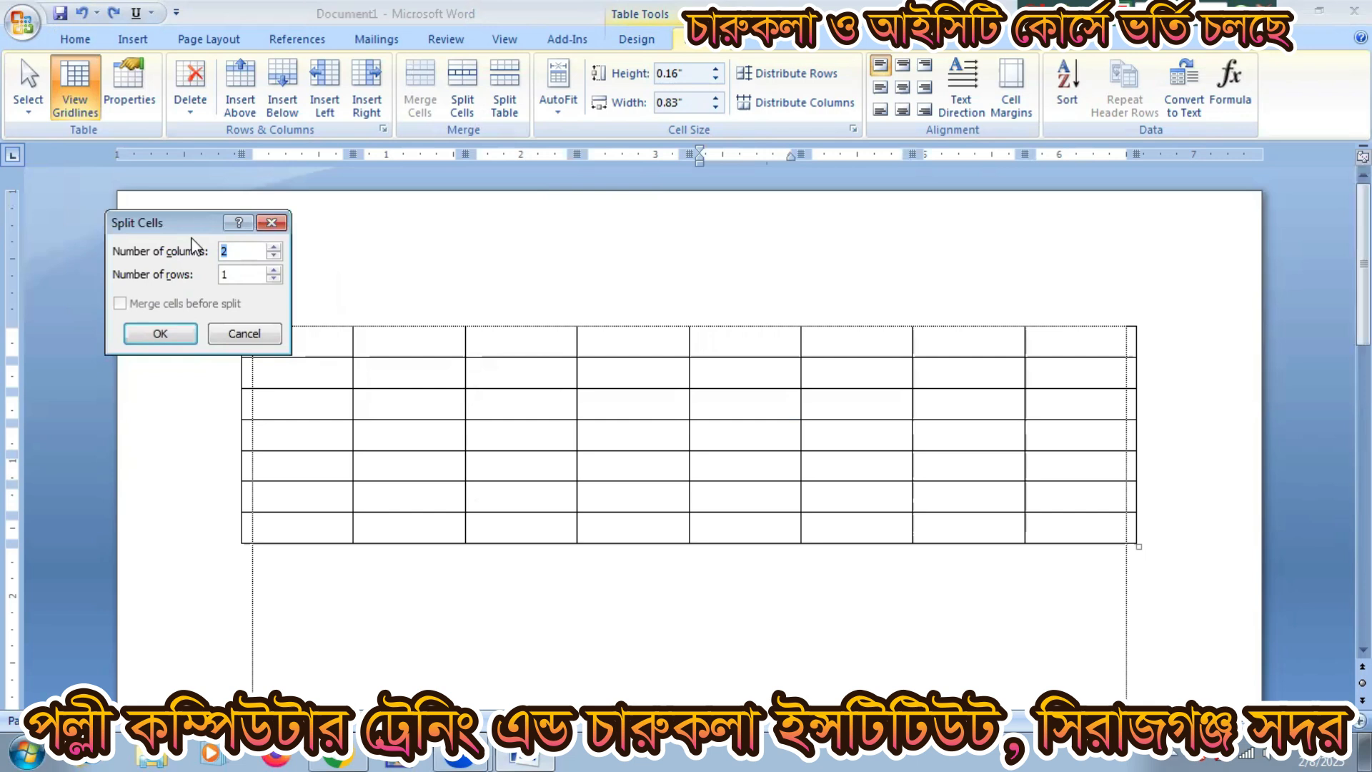
pyautogui.write('5')
pyautogui.press('Tab')
pyautogui.write('6')
pyautogui.click(178, 336)
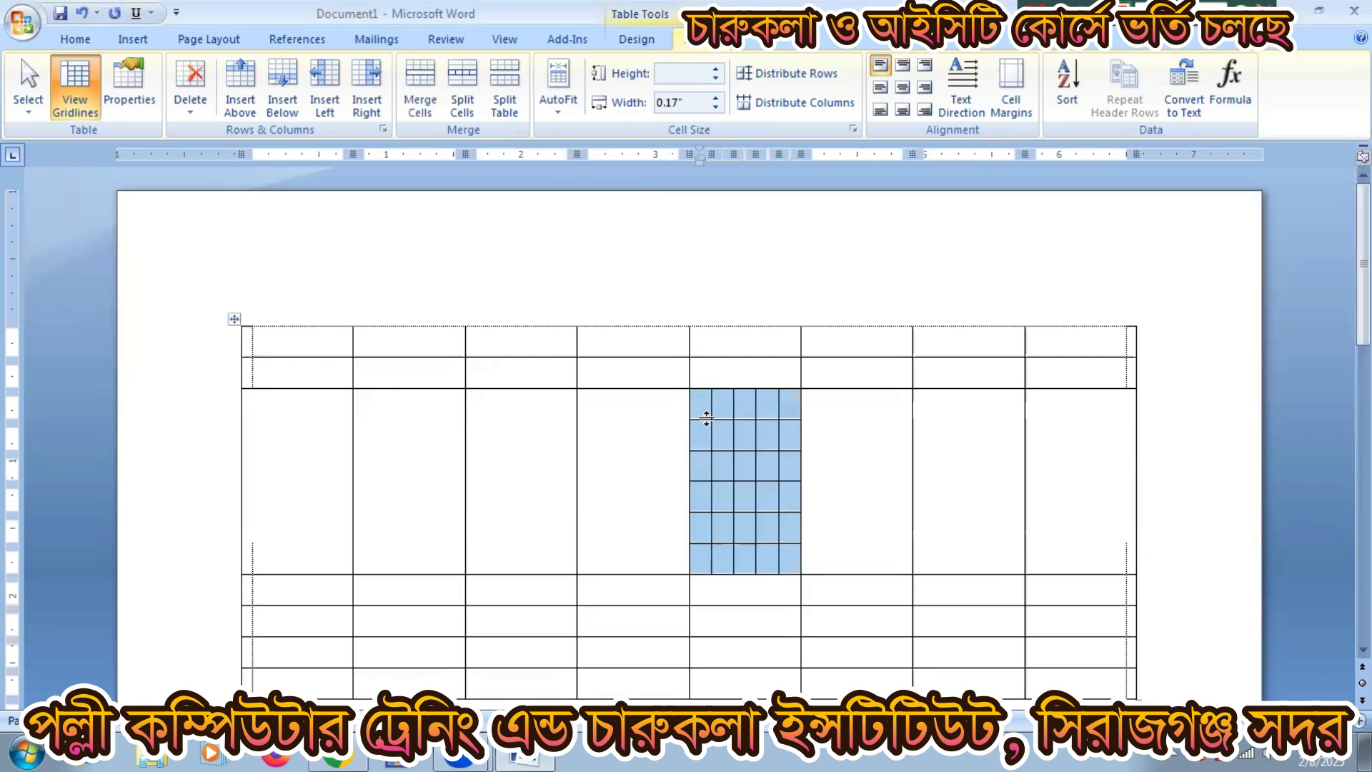
pyautogui.click(726, 458)
pyautogui.hotkey('ctrl', 'z')
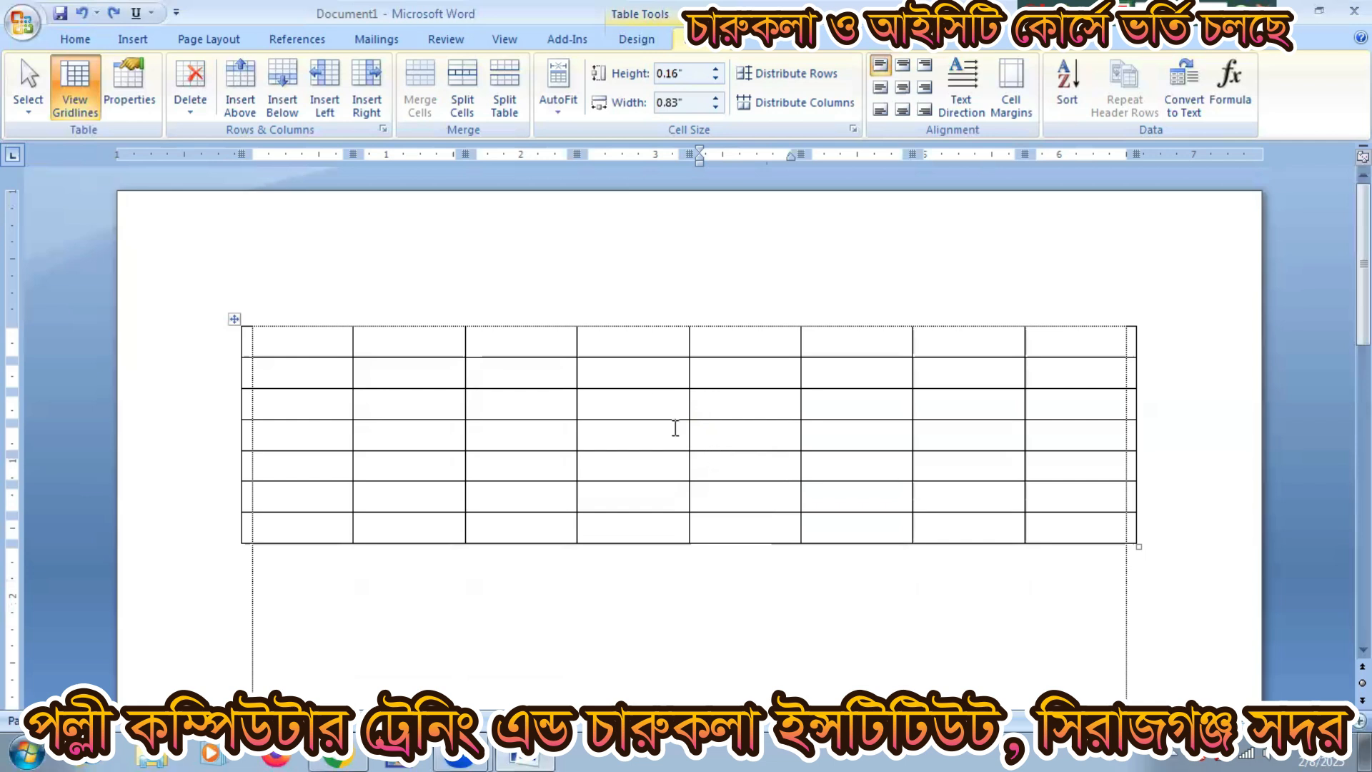
# Step: Split the table at row 4 with Split Table, then select the bottom two rows
pyautogui.click(653, 412)
pyautogui.click(714, 427)
pyautogui.click(496, 83)
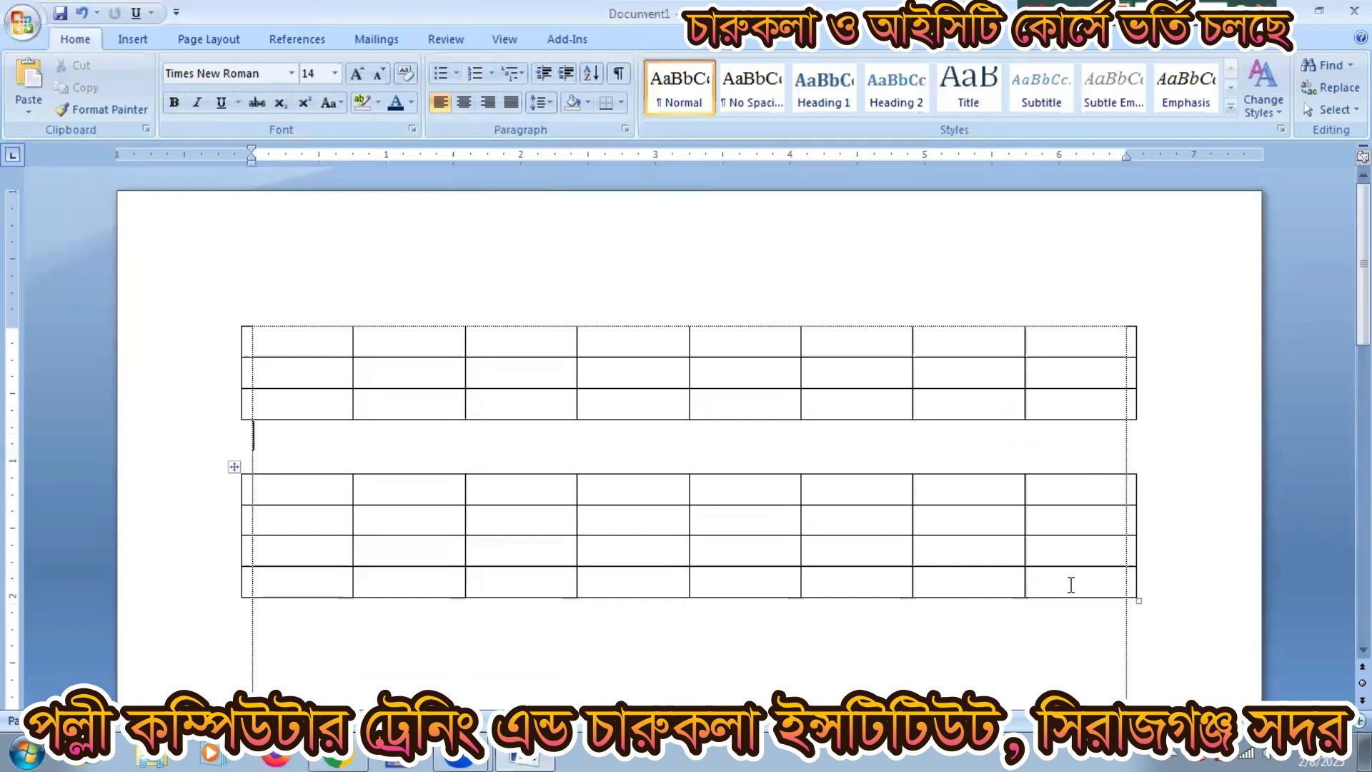
pyautogui.moveTo(1069, 582); pyautogui.dragTo(288, 554)
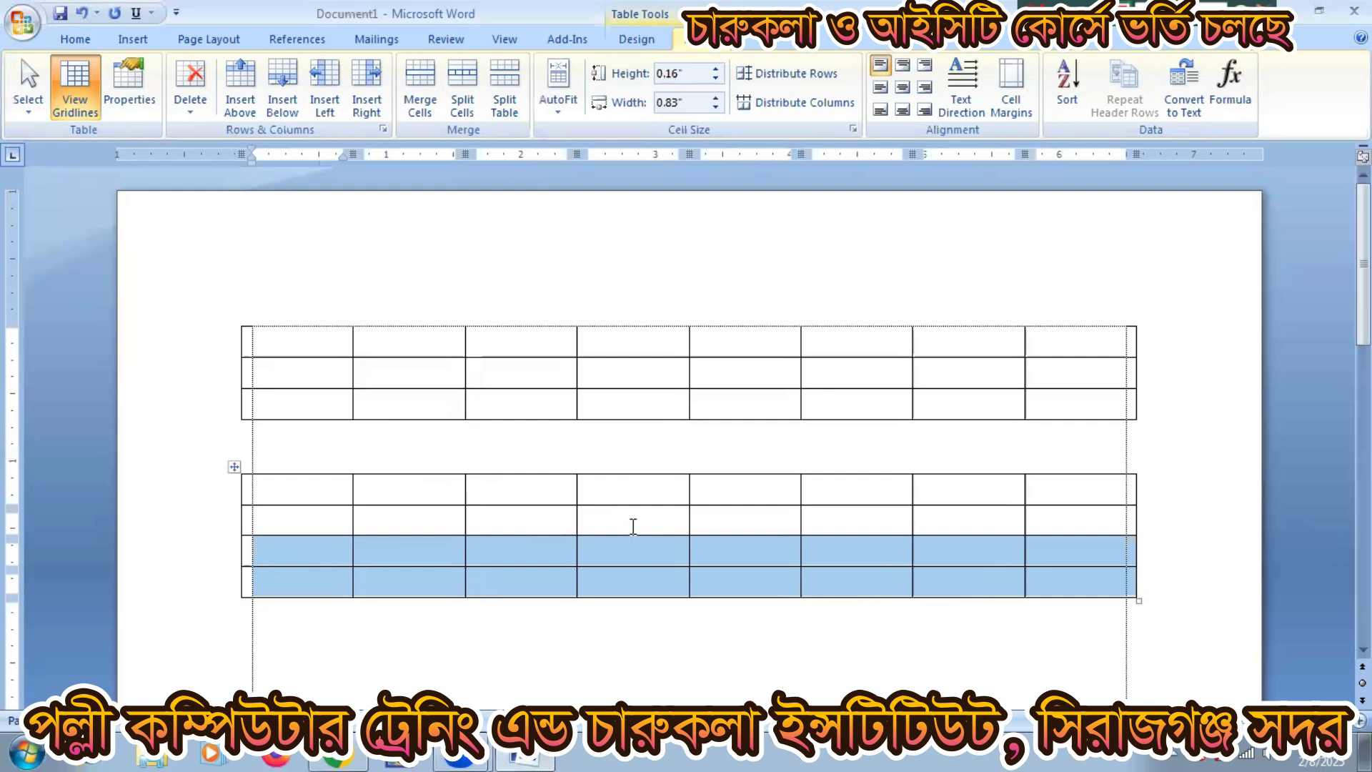
# Step: Split the bottom two rows into a third table with Ctrl+Shift+Enter, then start a new document
pyautogui.hotkey('ctrl', 'shift', 'Return')
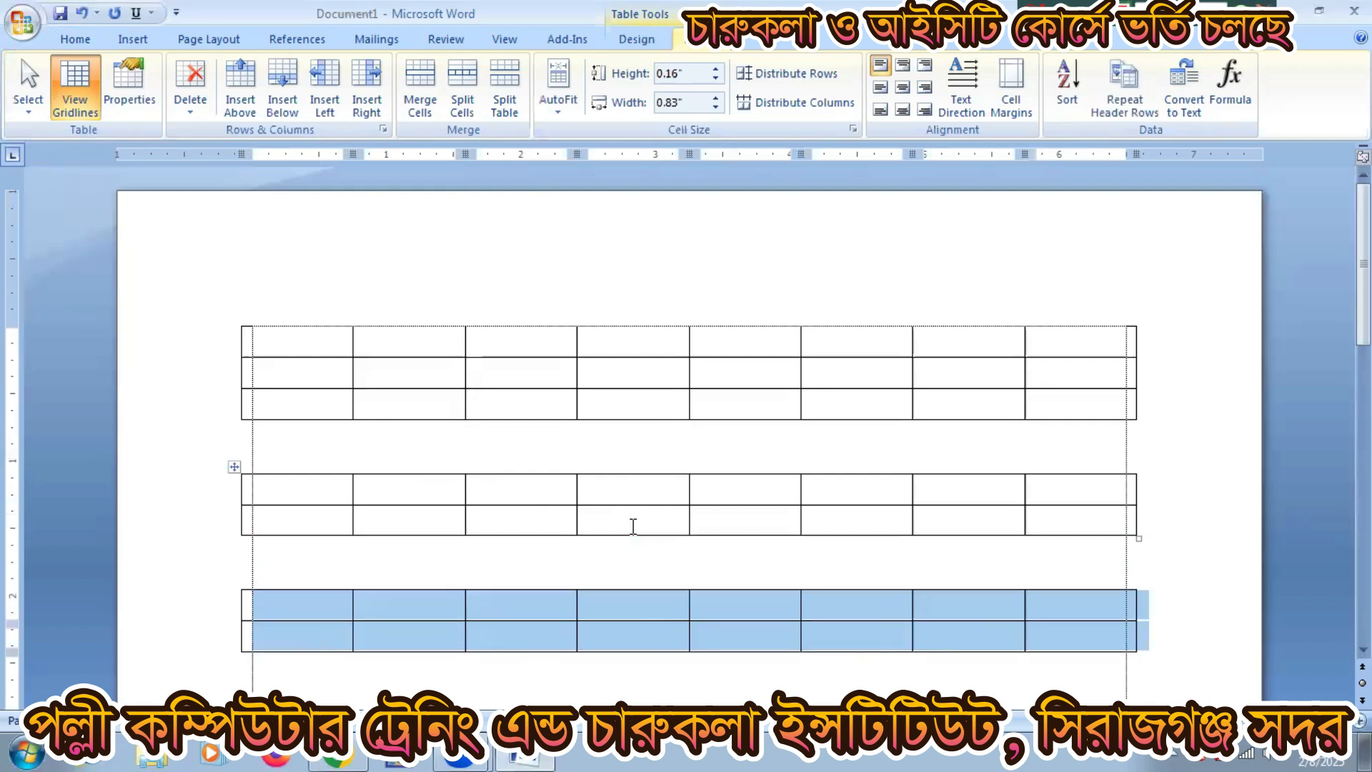
pyautogui.hotkey('ctrl', 'shift', 'Return')
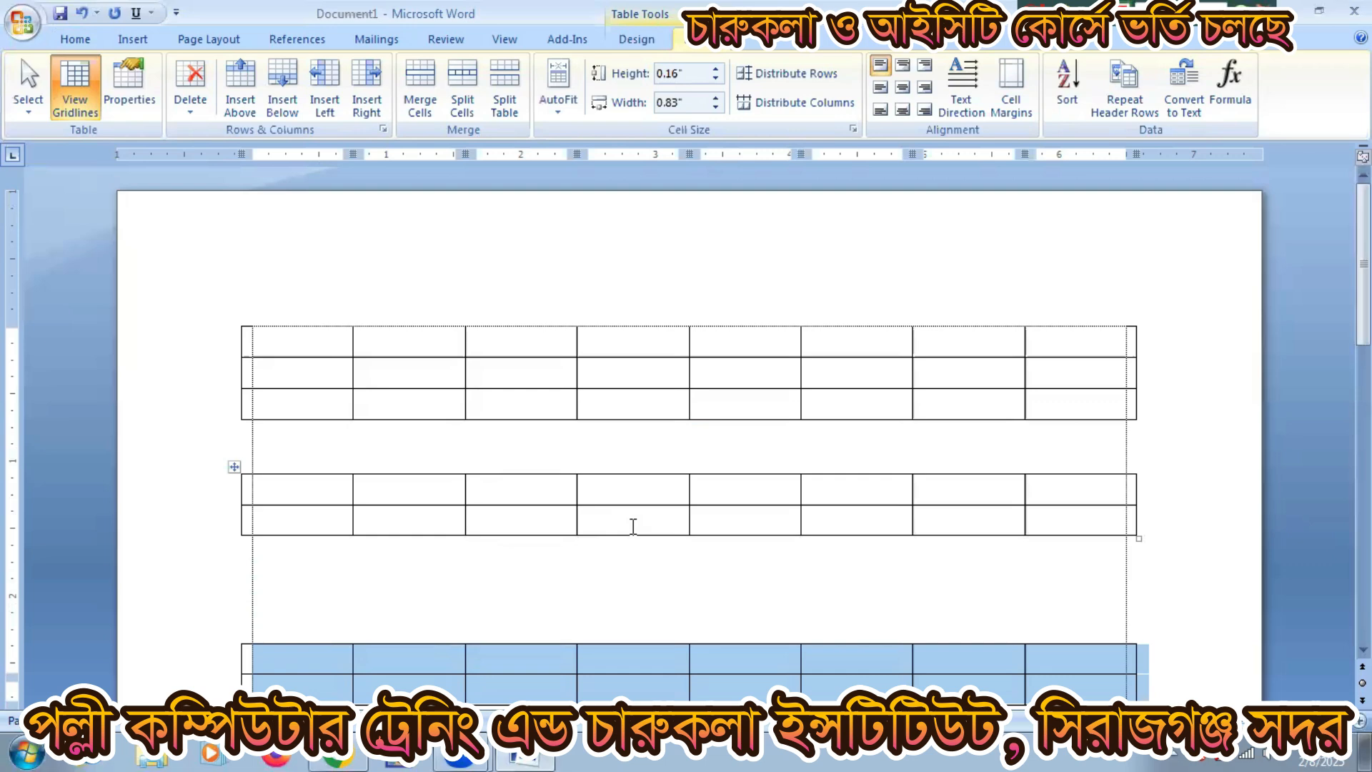
pyautogui.hotkey('ctrl', 'n')
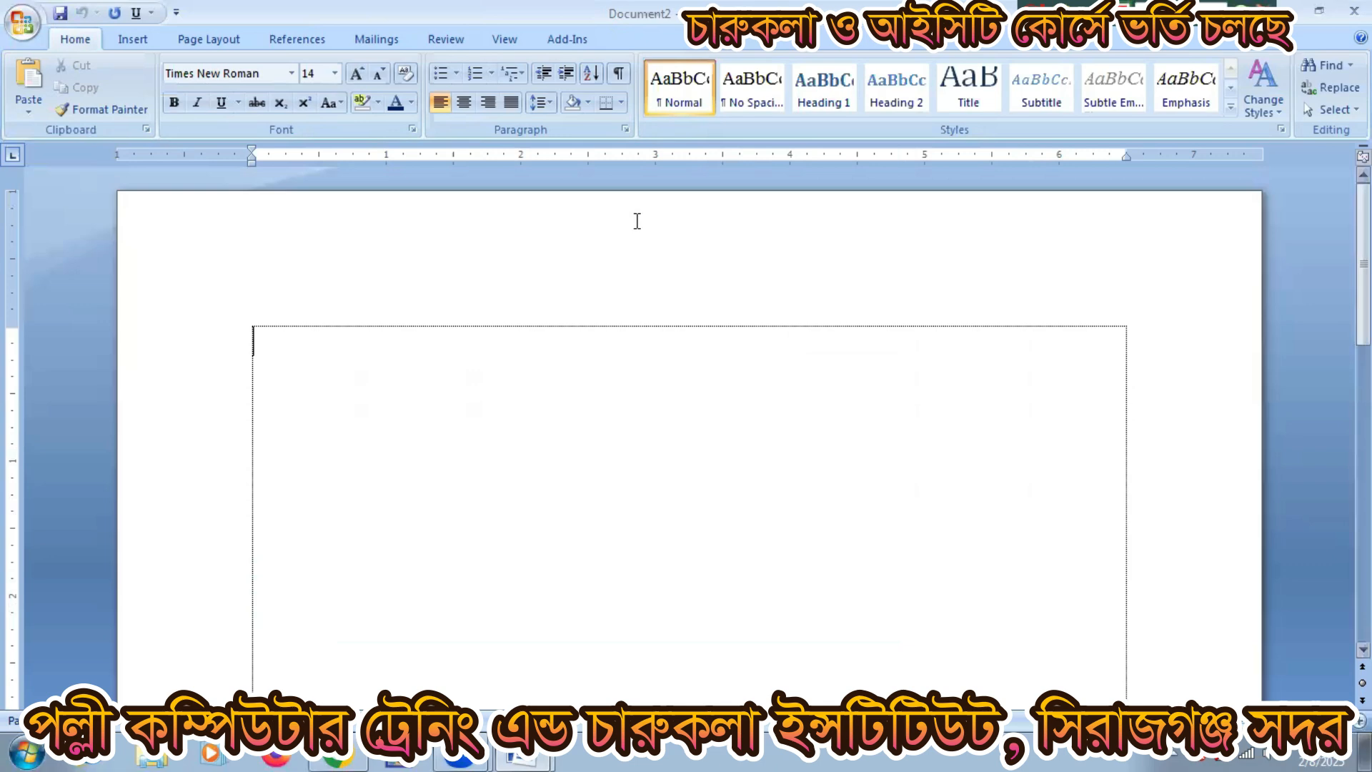
pyautogui.click(144, 44)
# Step: Insert a 4-column by 5-row table and place the caret in row 3, column 2
pyautogui.click(171, 72)
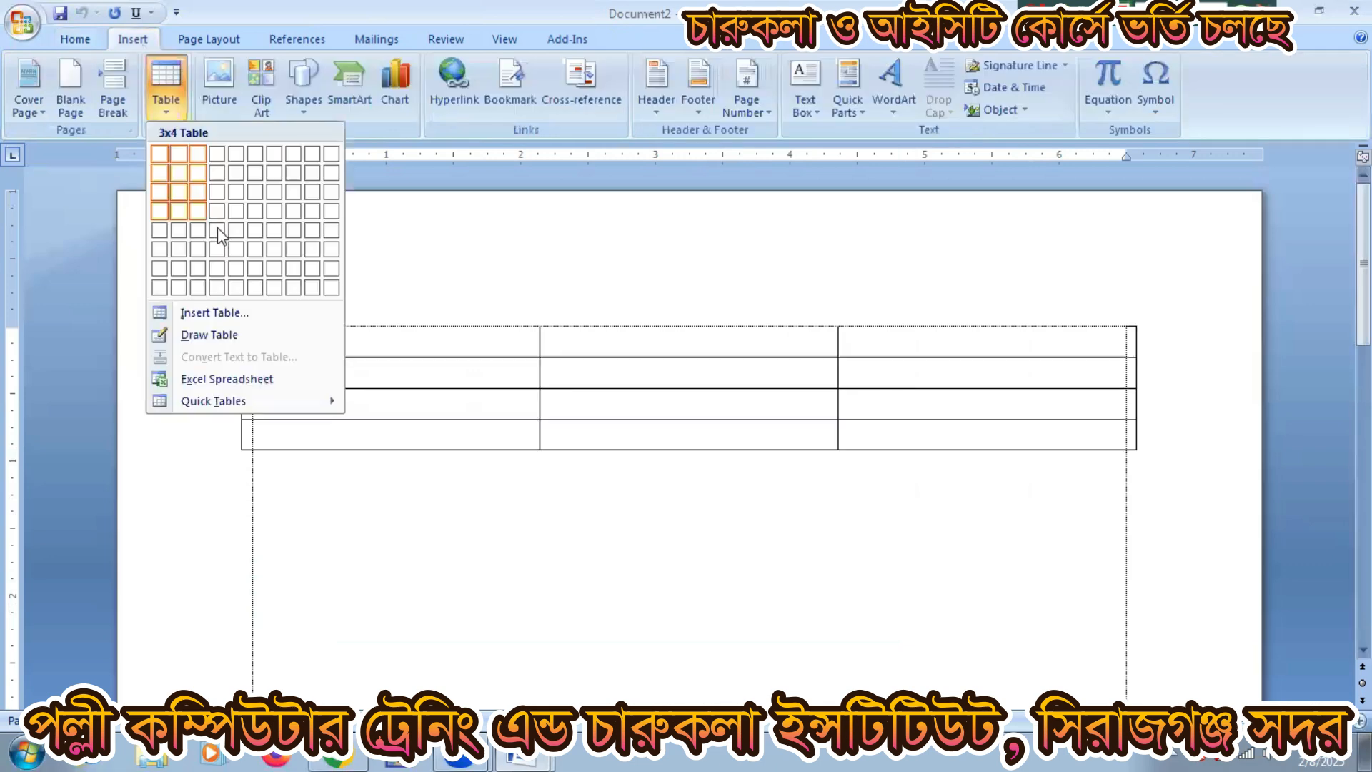
pyautogui.click(218, 231)
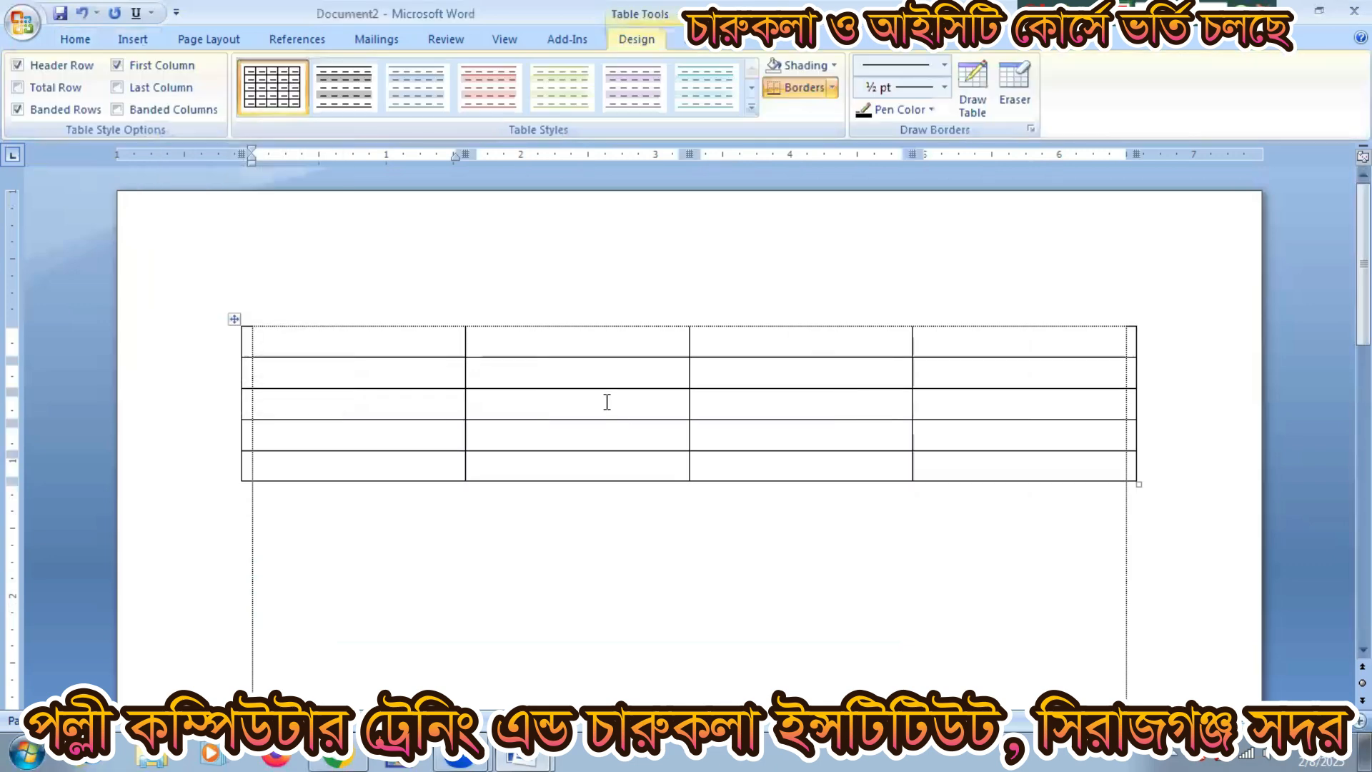
pyautogui.click(607, 401)
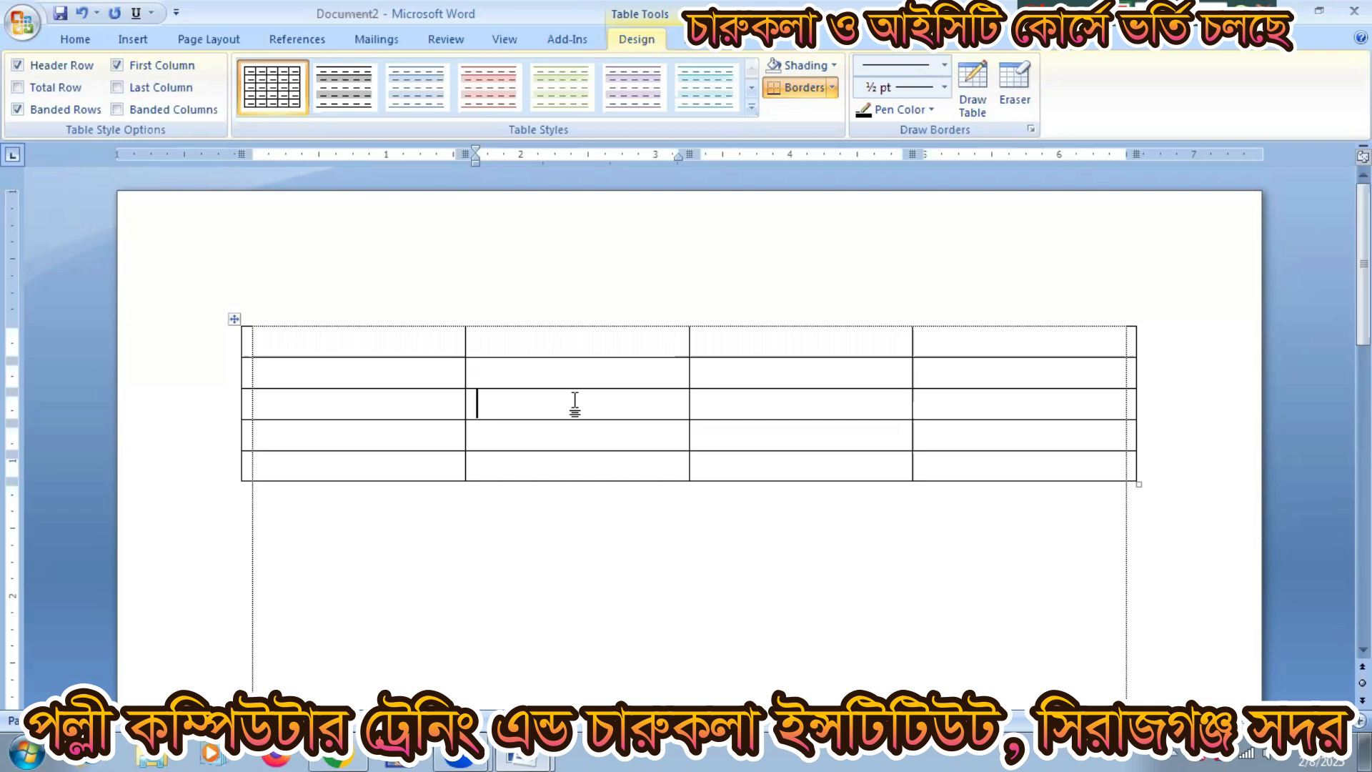
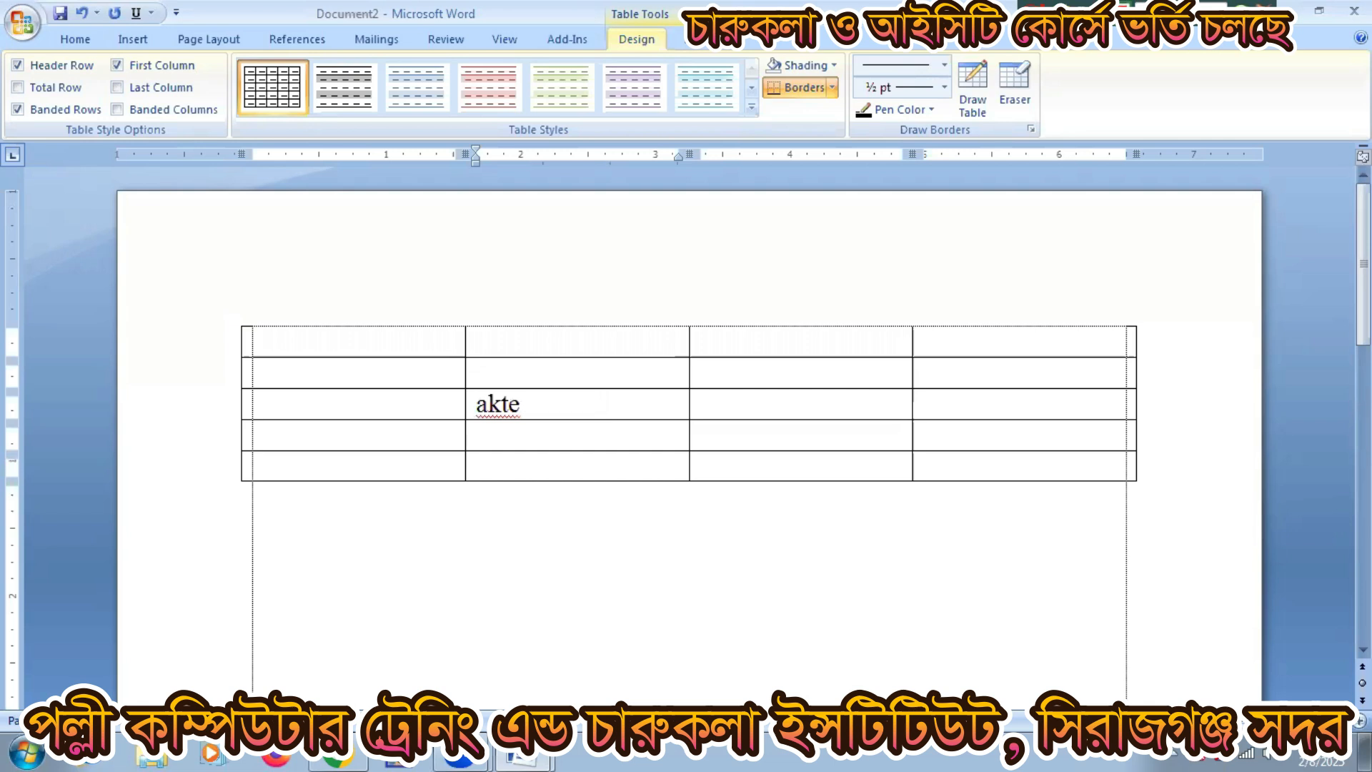
# Step: Type and erase a test name, then right-align the row 3, column 2 cell
pyautogui.rightClick(497, 410)
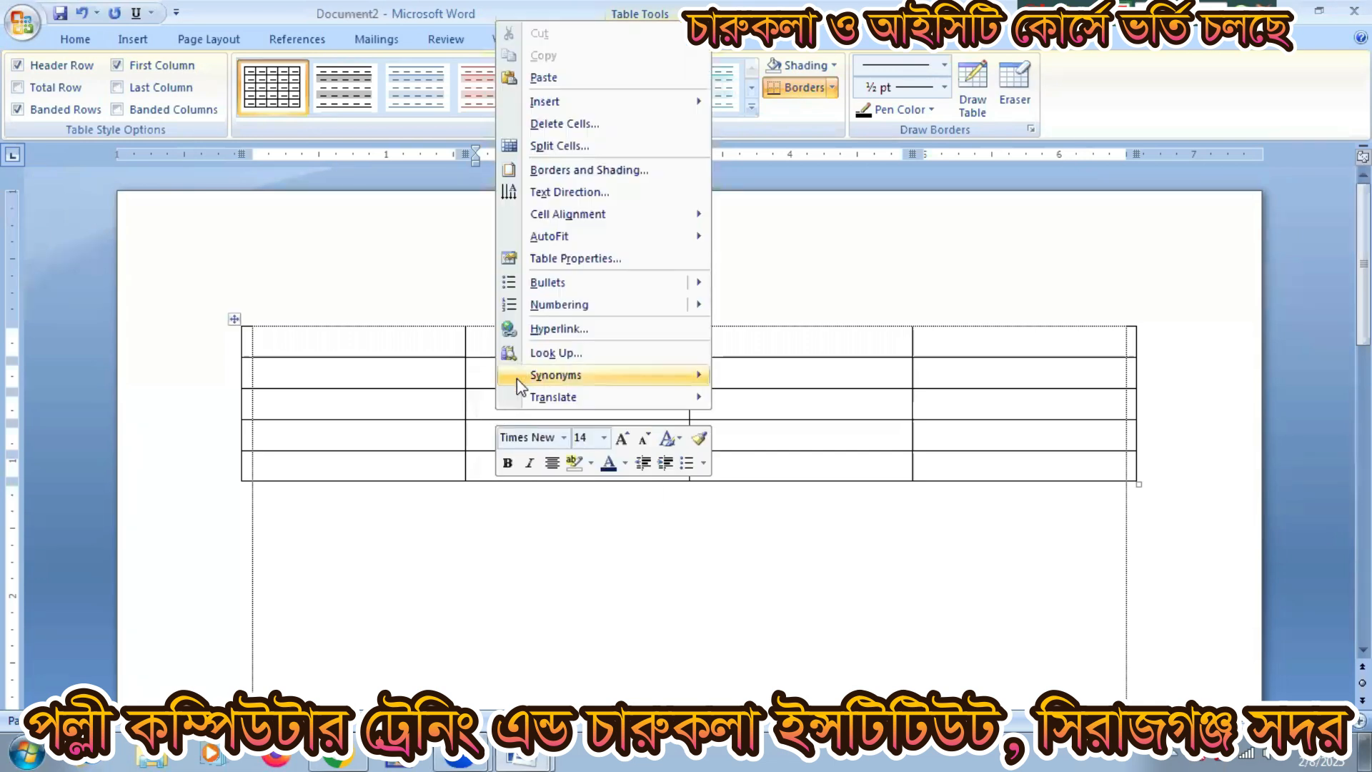
pyautogui.moveTo(577, 218)
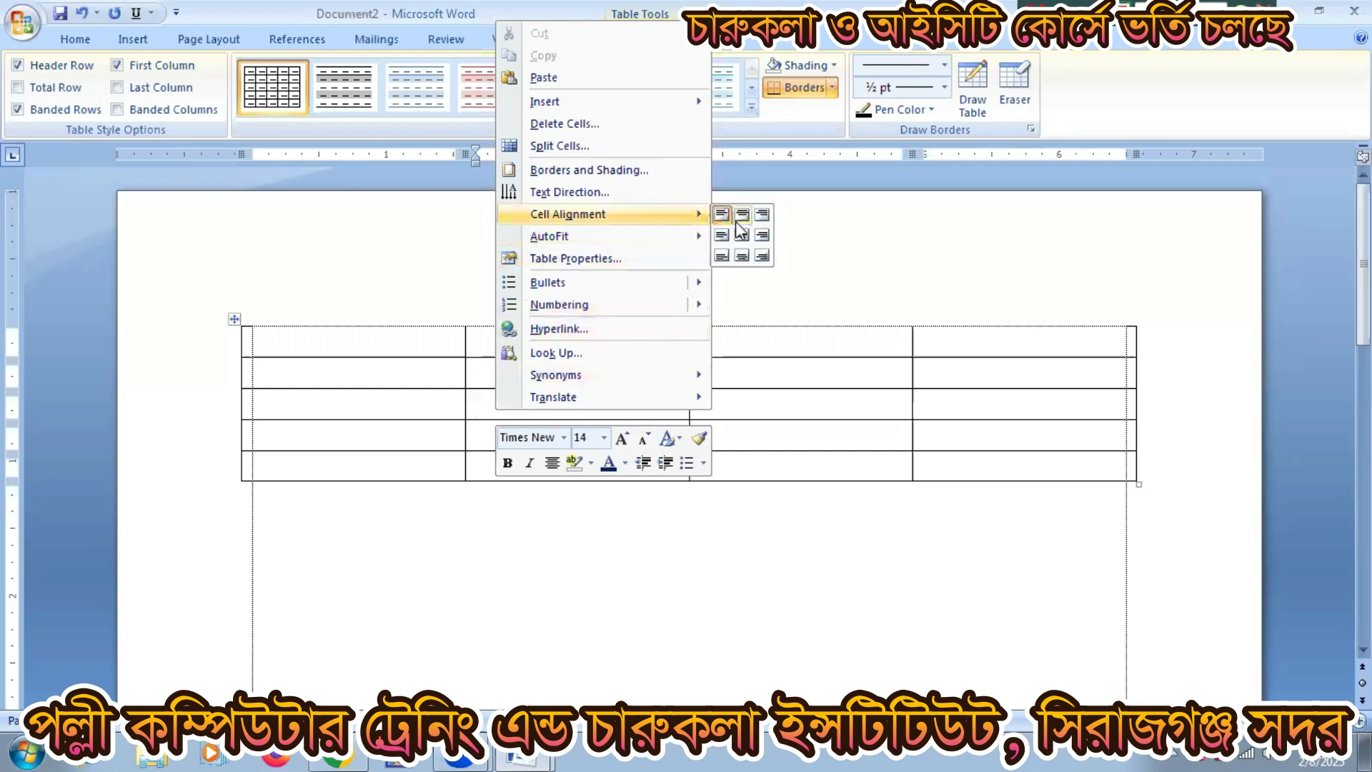
pyautogui.click(762, 214)
pyautogui.click(613, 408)
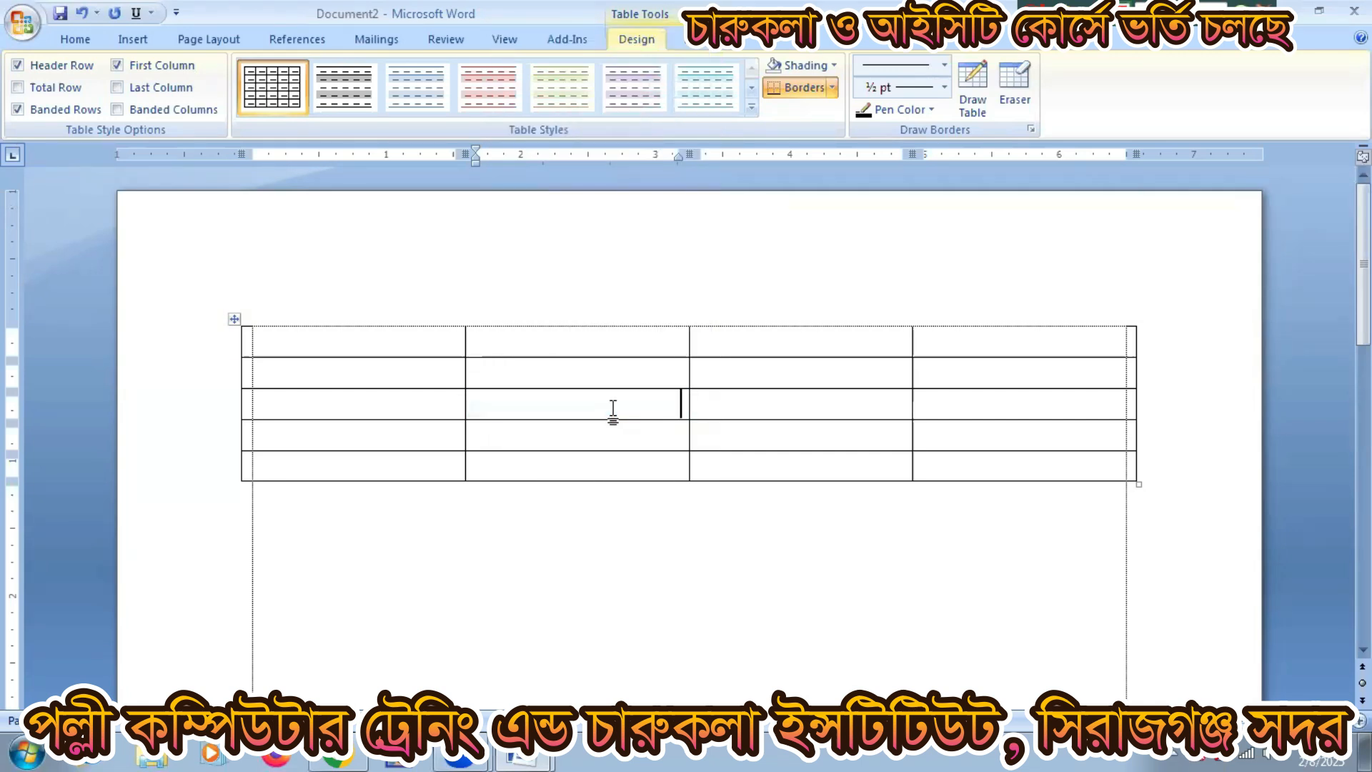
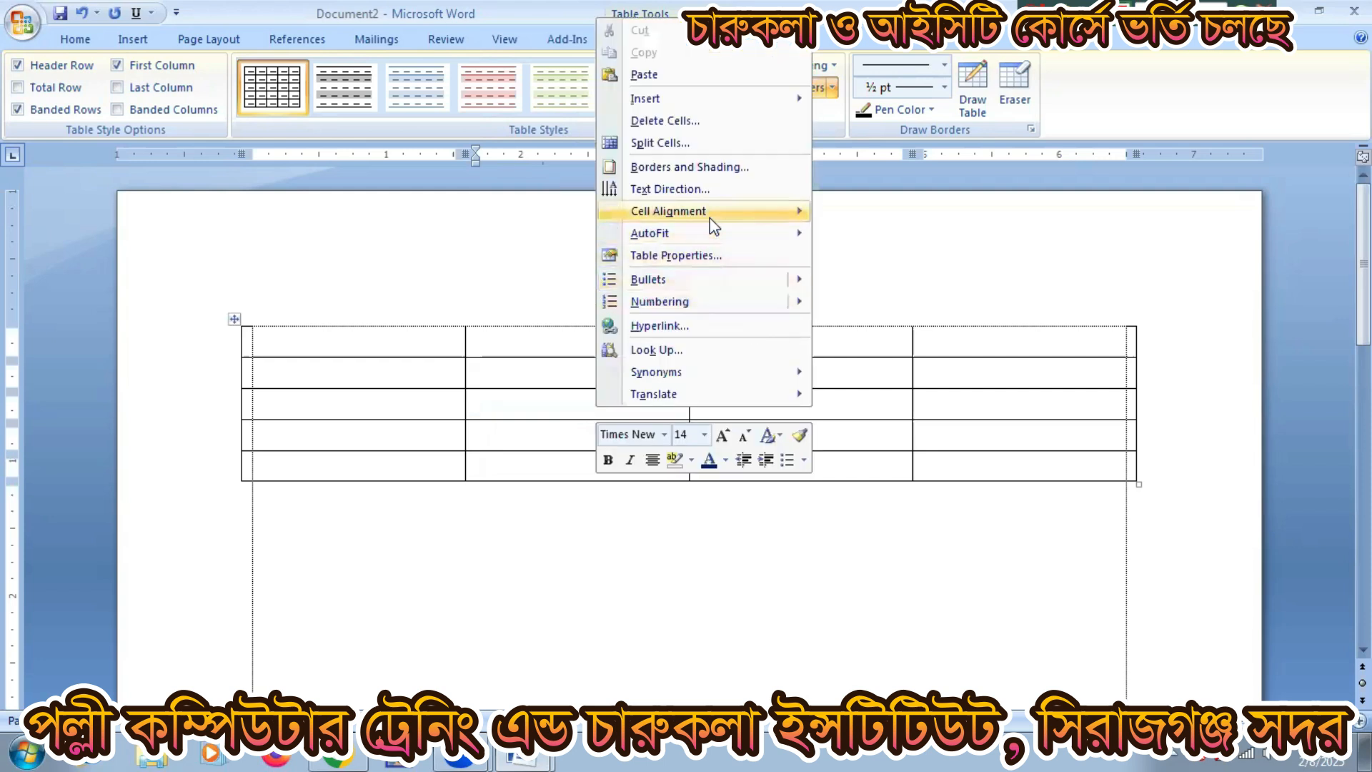
# Step: Set the cell to Align Top Center, test it with sample text, then delete the text
pyautogui.moveTo(711, 214)
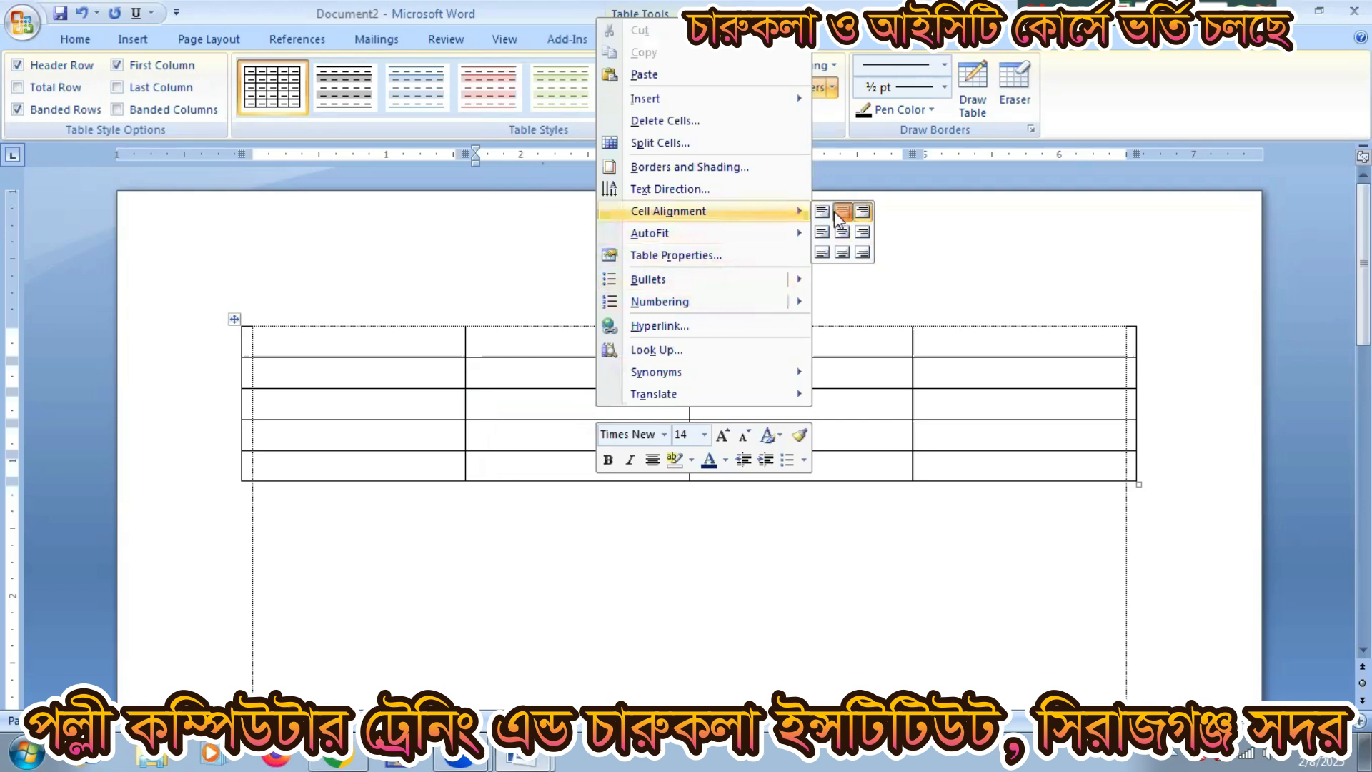
pyautogui.click(835, 211)
pyautogui.write('p')
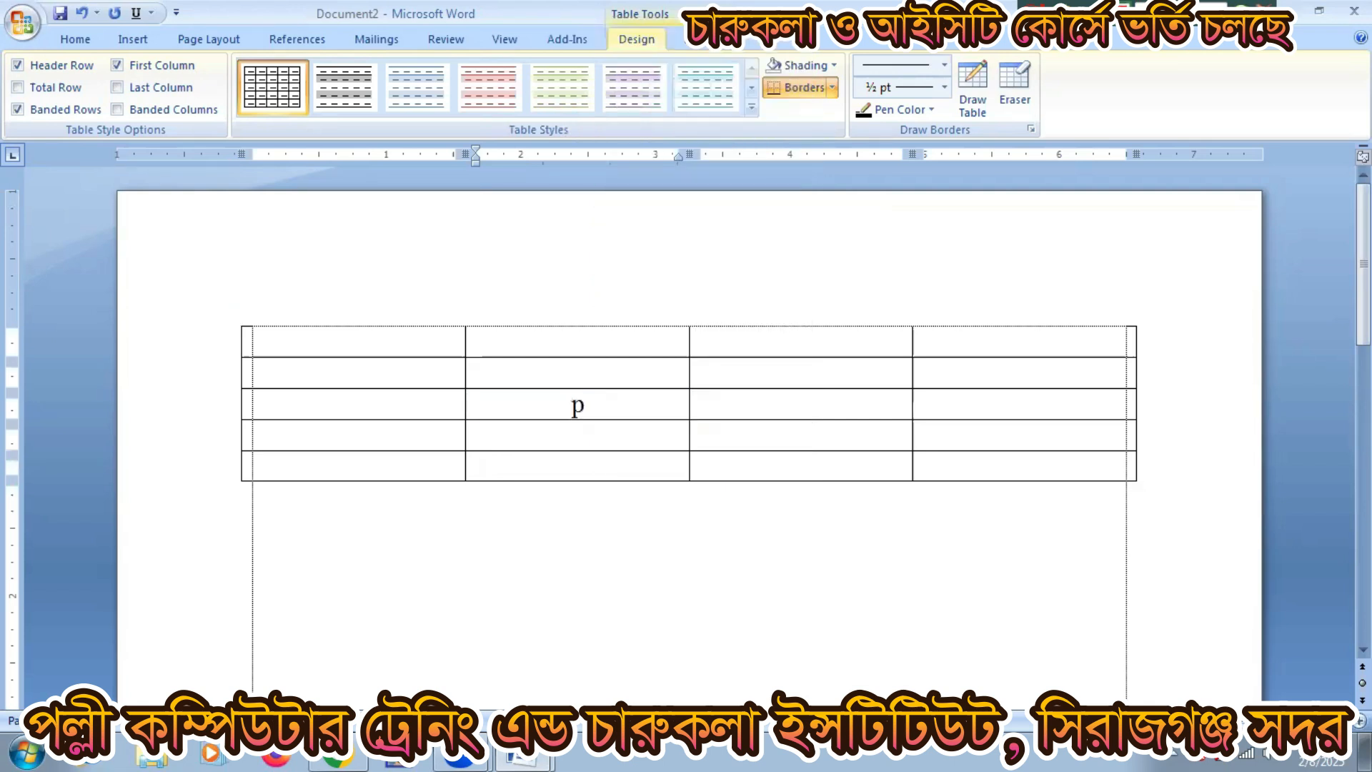
pyautogui.write('olli computer')
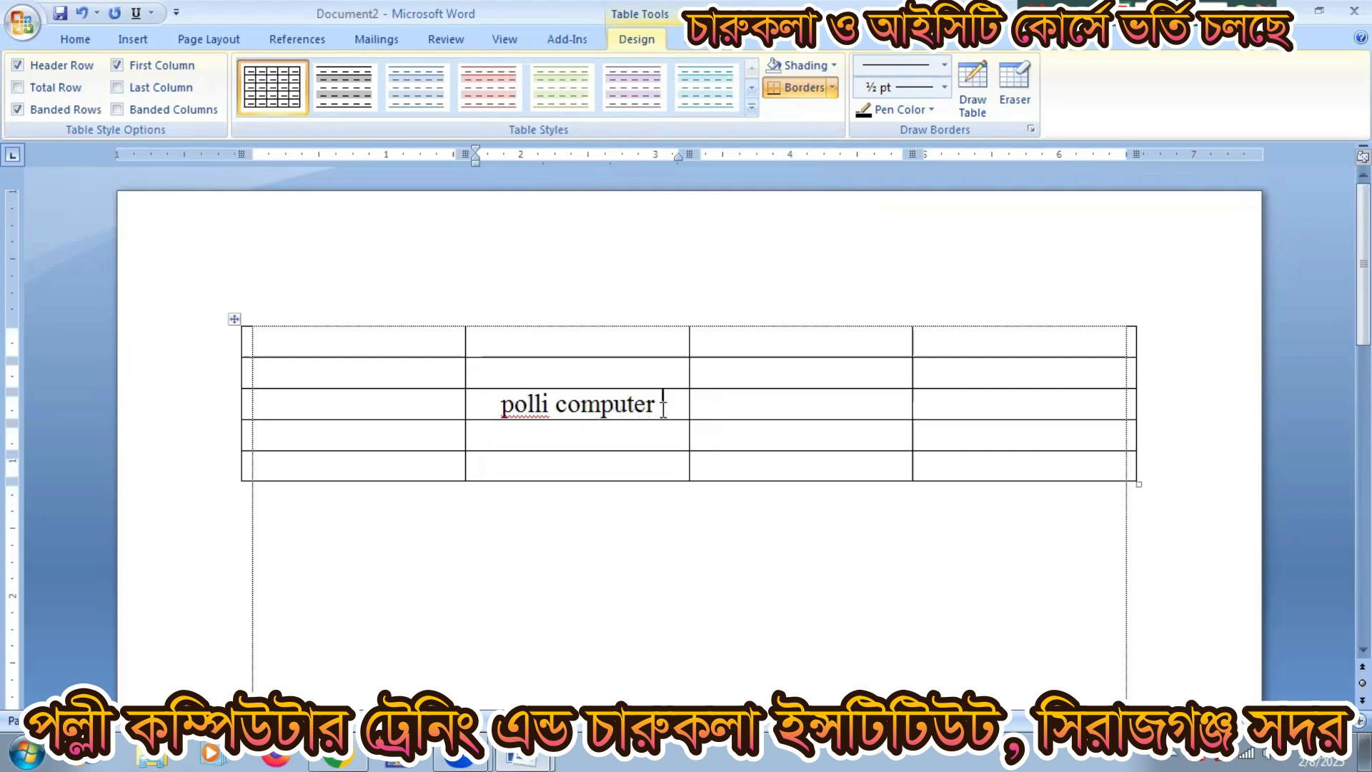
pyautogui.moveTo(662, 404); pyautogui.dragTo(501, 405)
pyautogui.press('Delete')
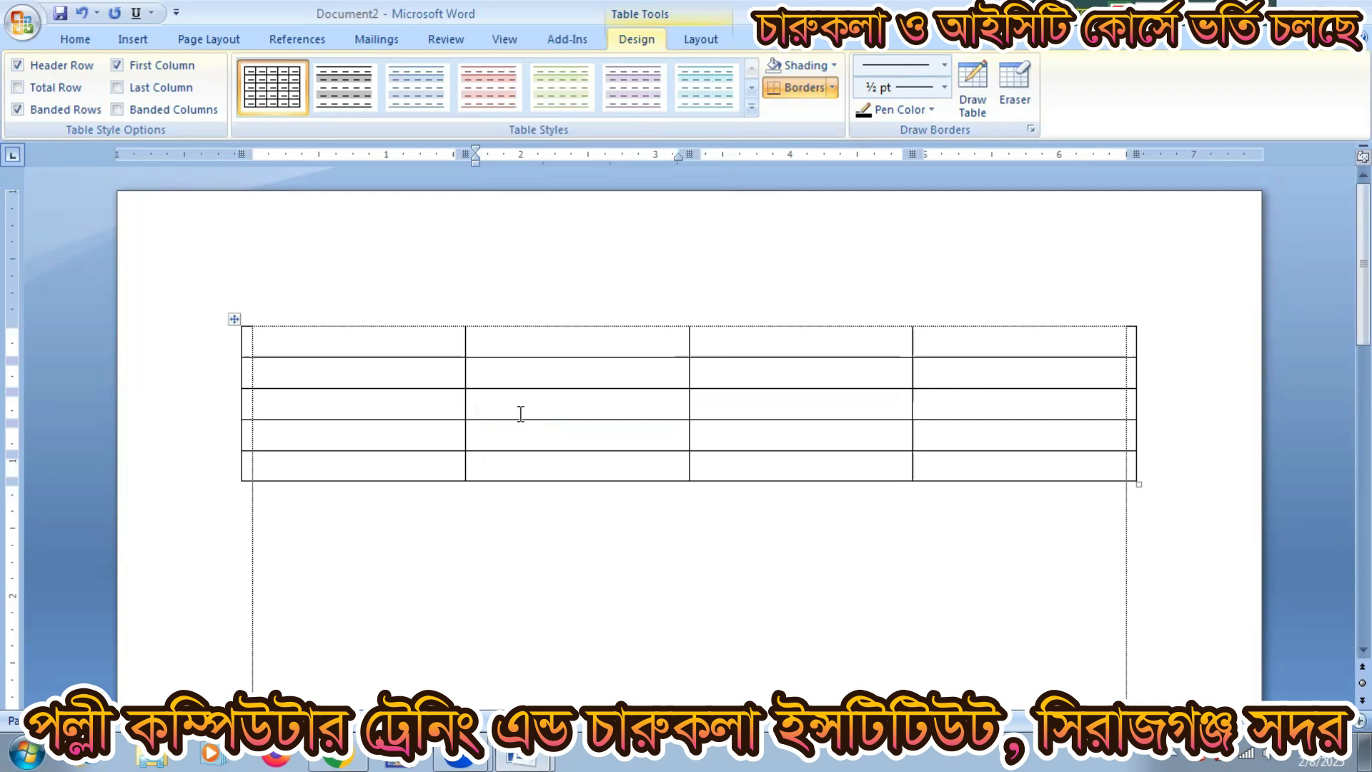
# Step: Delete the empty table and enter =rand() to generate sample paragraphs
pyautogui.hotkey('ctrl', 'a')
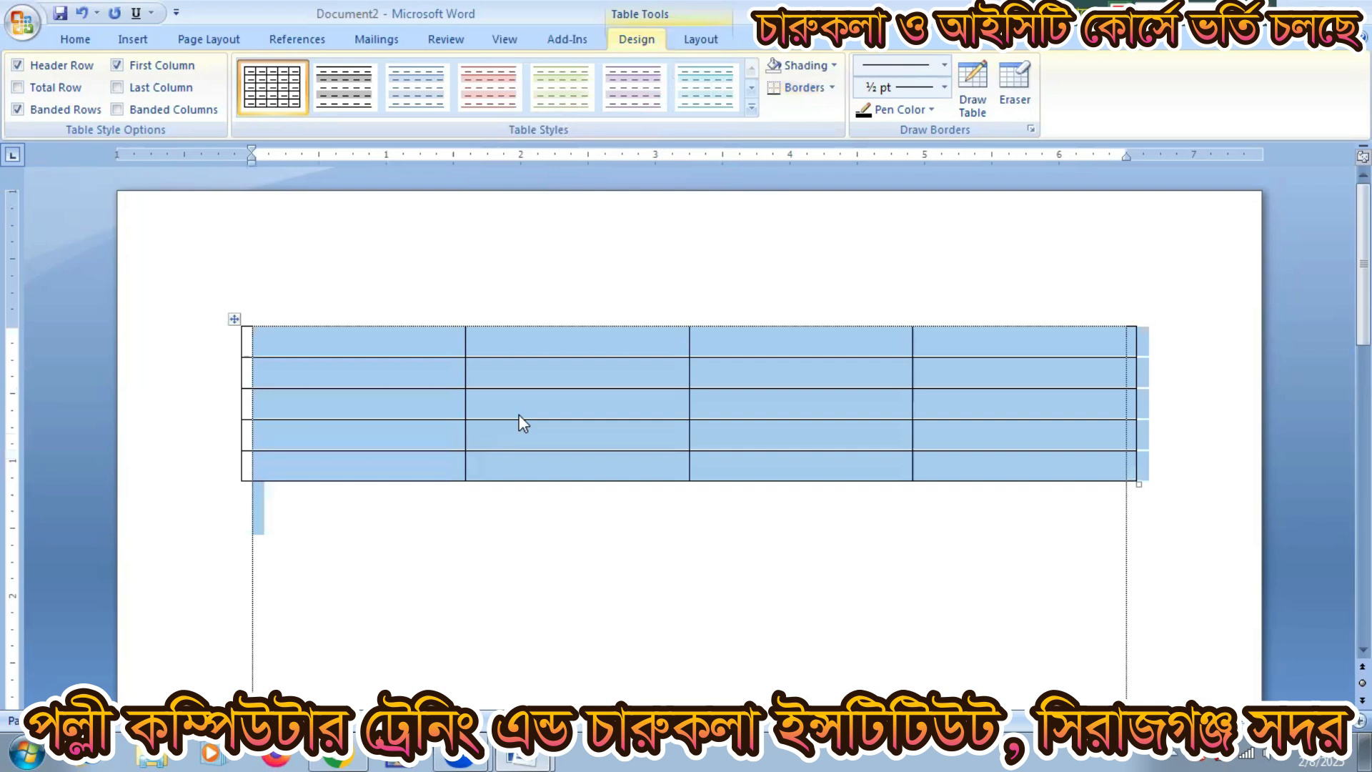
pyautogui.press('Delete')
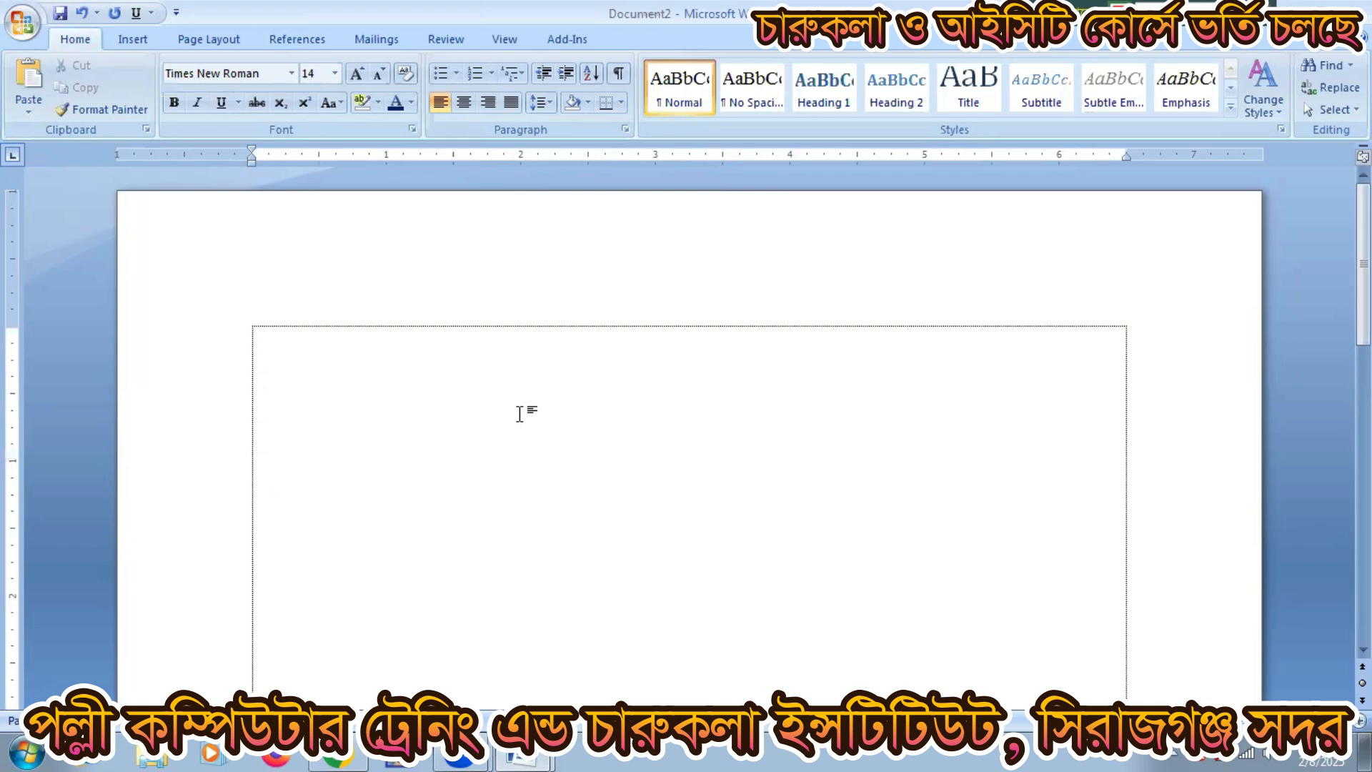
pyautogui.write('=rand()')
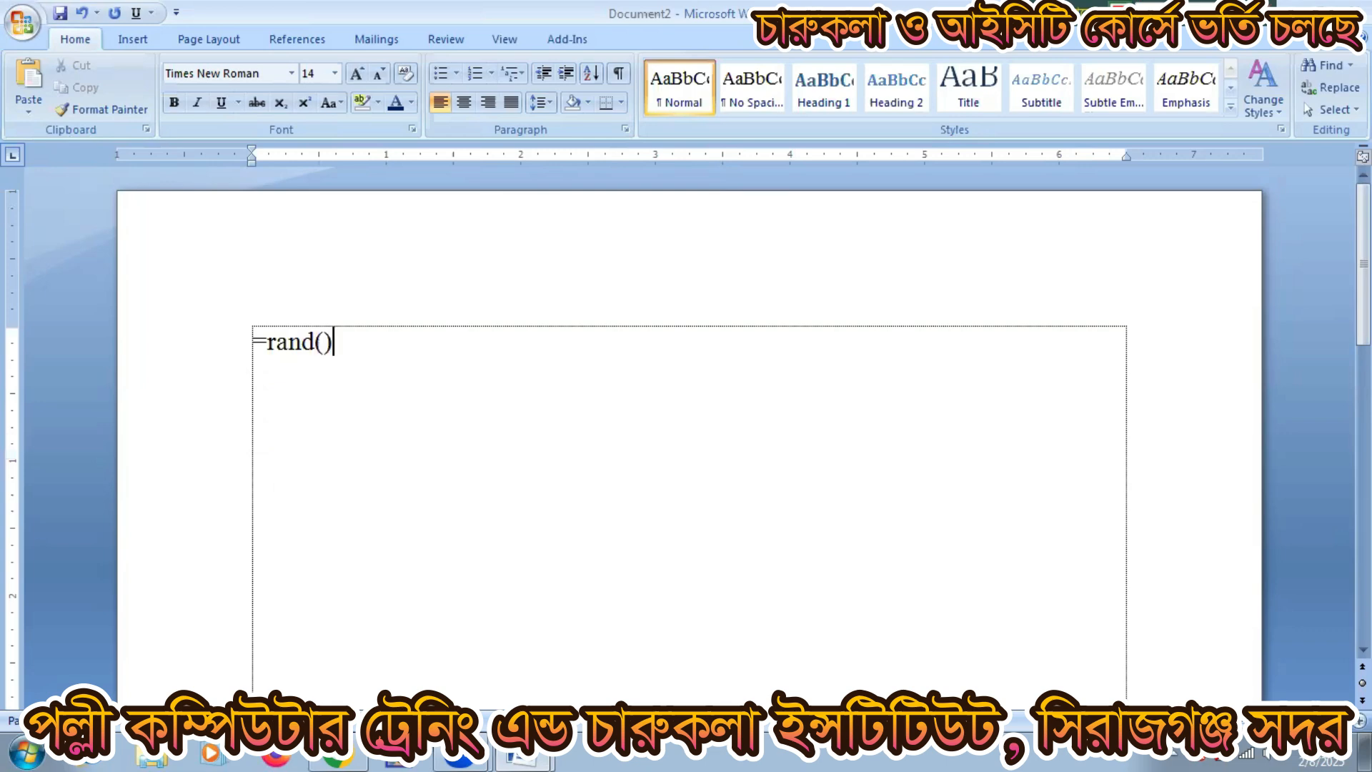
pyautogui.press('Return')
pyautogui.scroll(3, 639, 400)
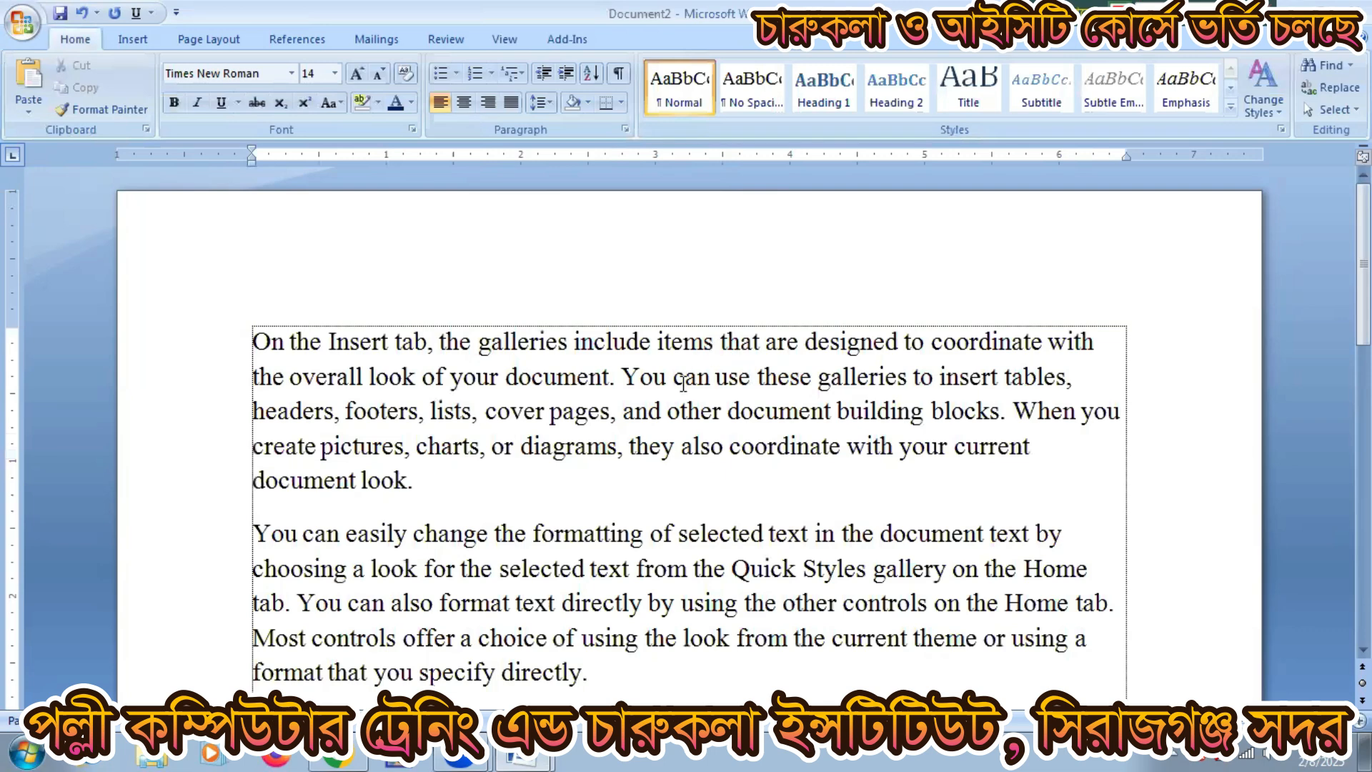
pyautogui.scroll(-2, 690, 429)
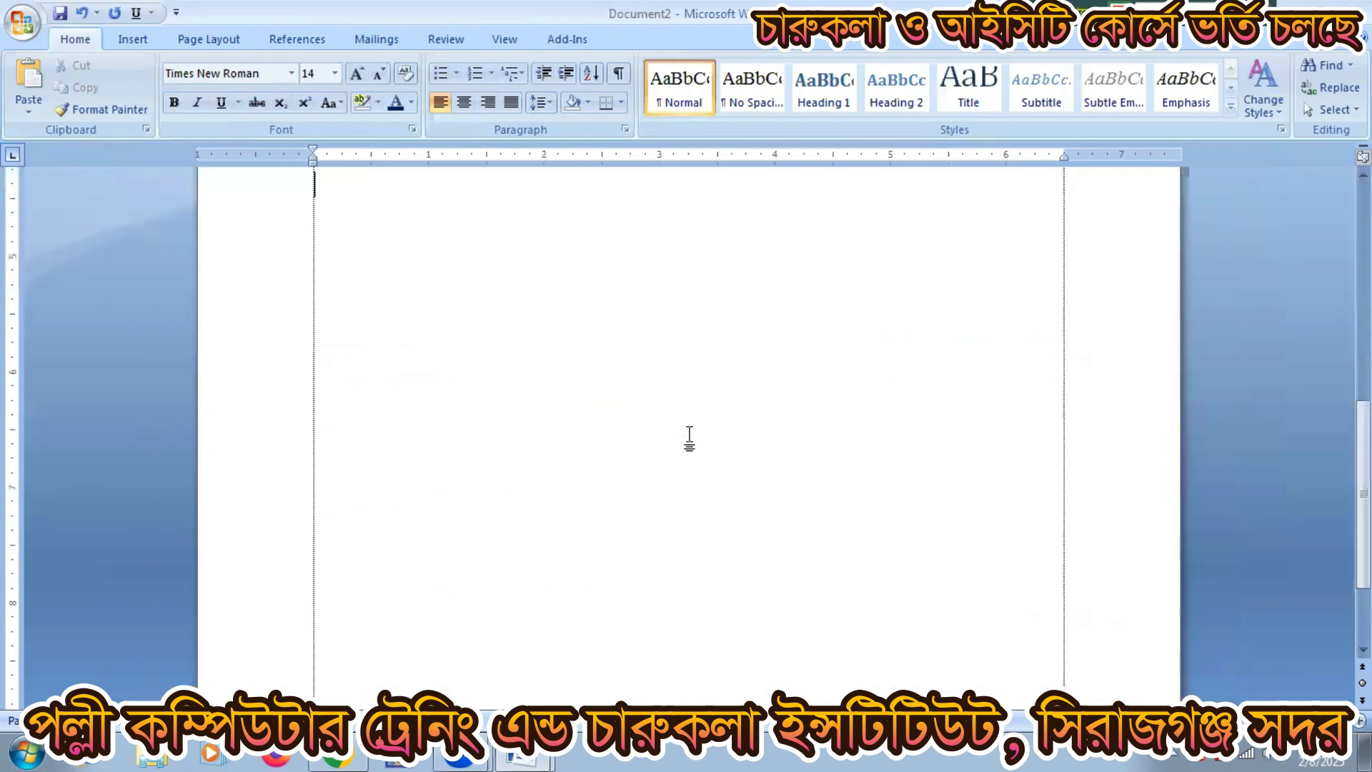
pyautogui.scroll(7, 692, 437)
pyautogui.scroll(3, 693, 437)
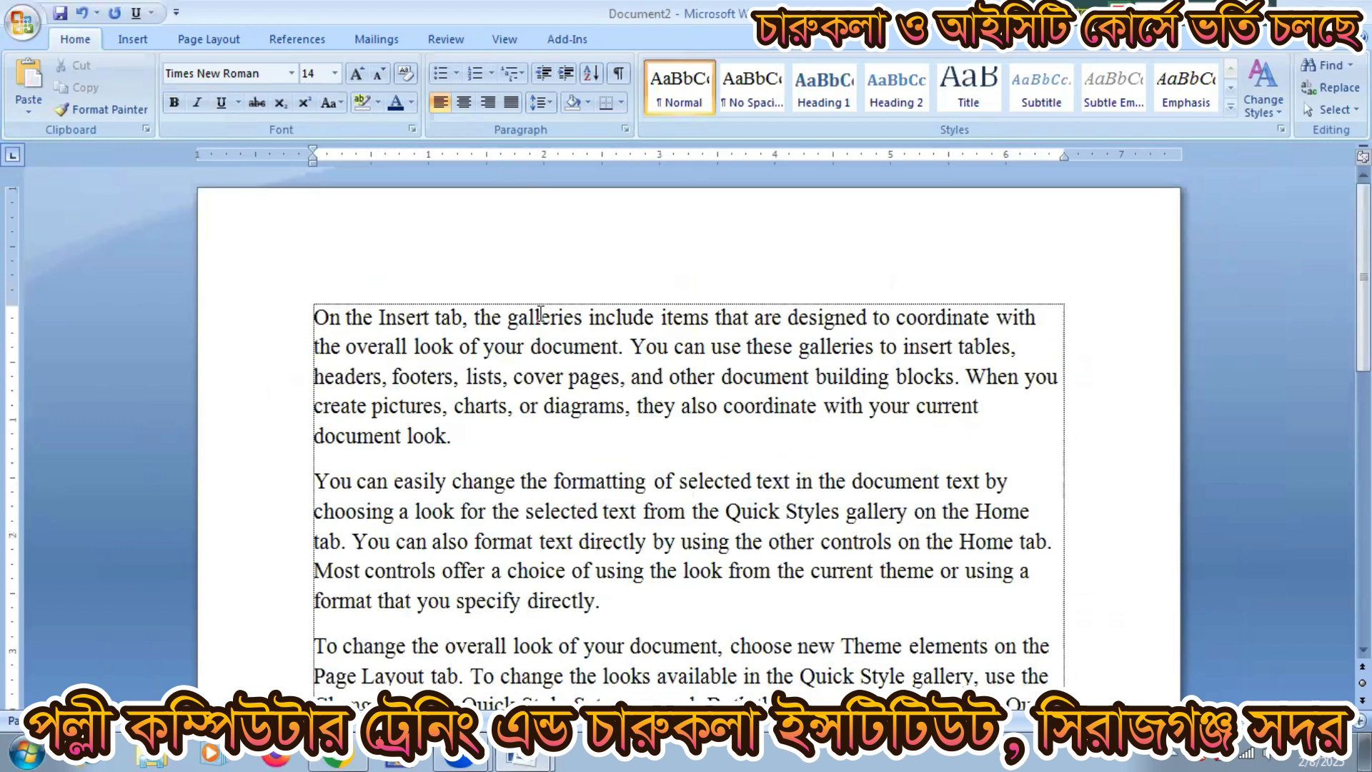
# Step: Bookmark the first paragraph's opening sentence under a person's first name
pyautogui.doubleClick(477, 317)
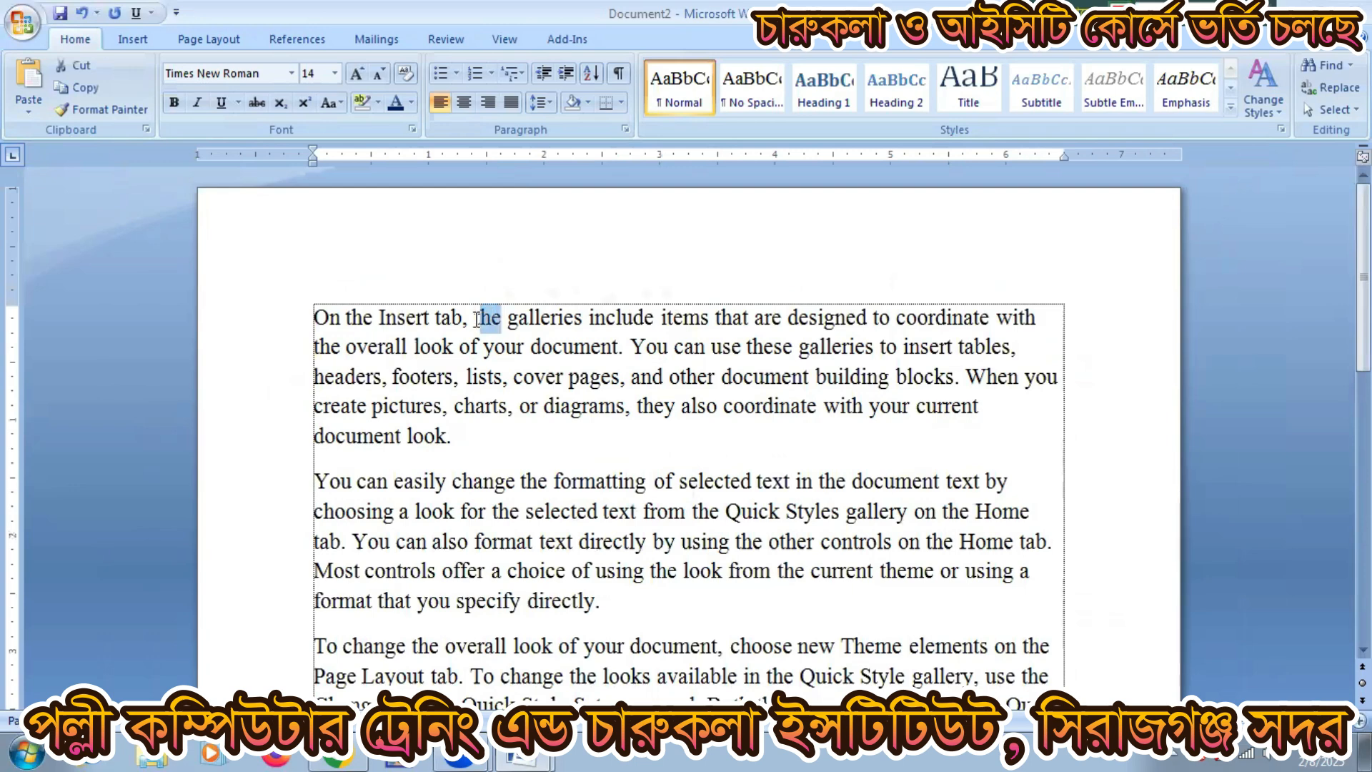
pyautogui.moveTo(521, 329); pyautogui.dragTo(567, 343)
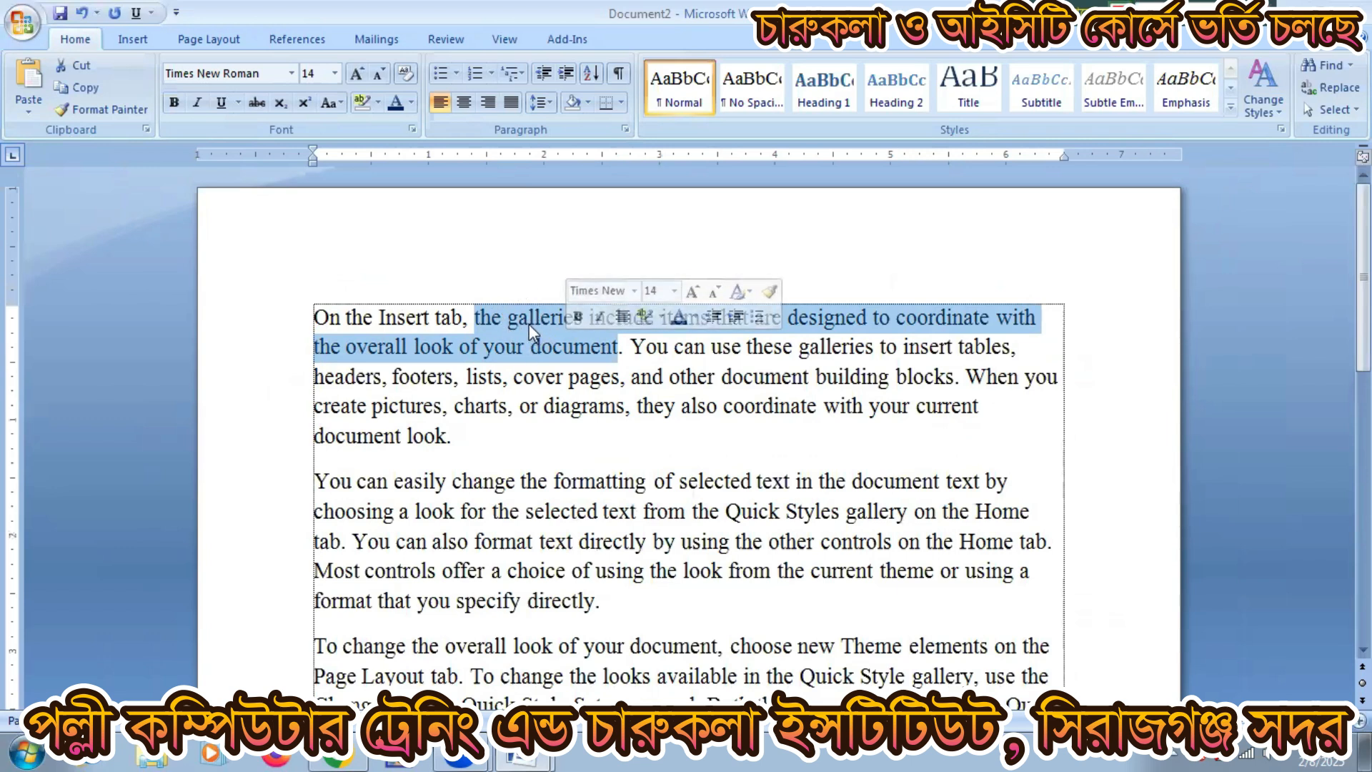
pyautogui.click(143, 40)
pyautogui.click(511, 86)
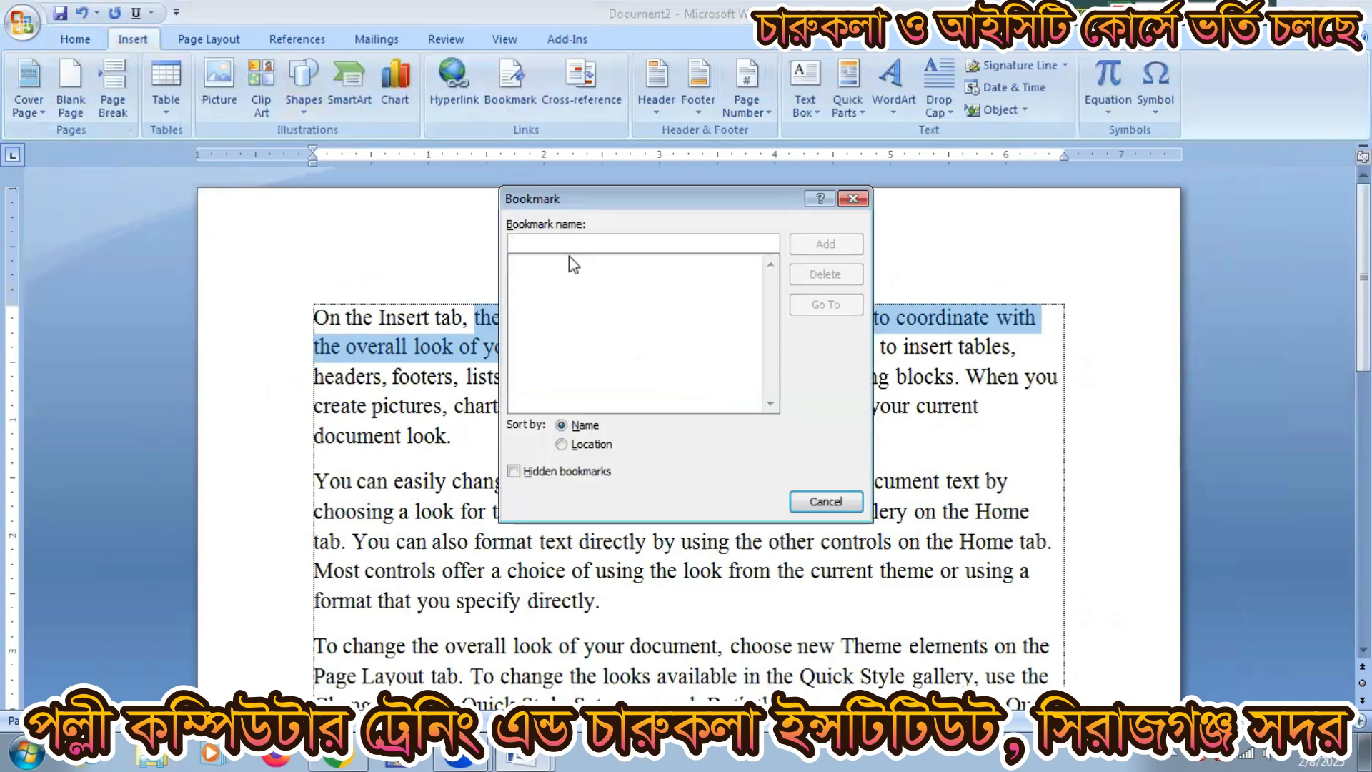
pyautogui.write('AKTER')
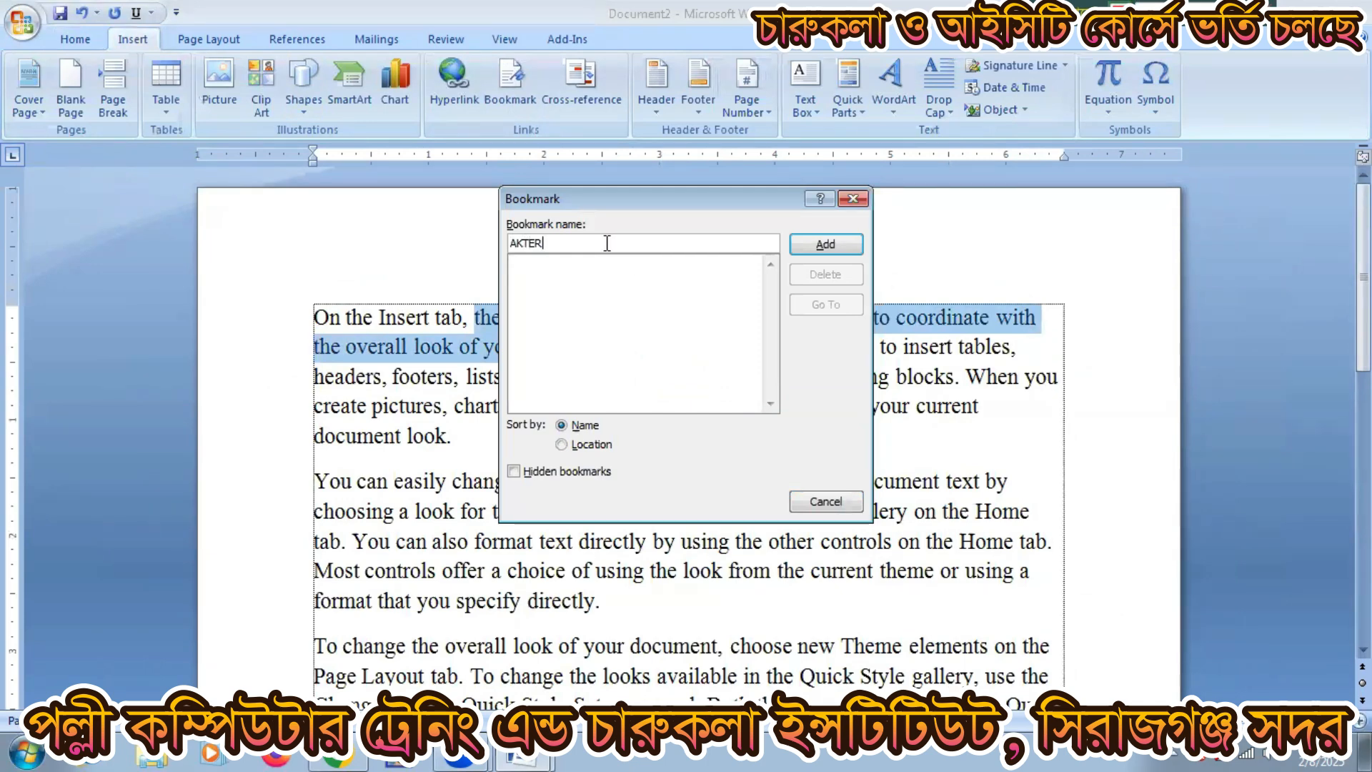
pyautogui.click(813, 242)
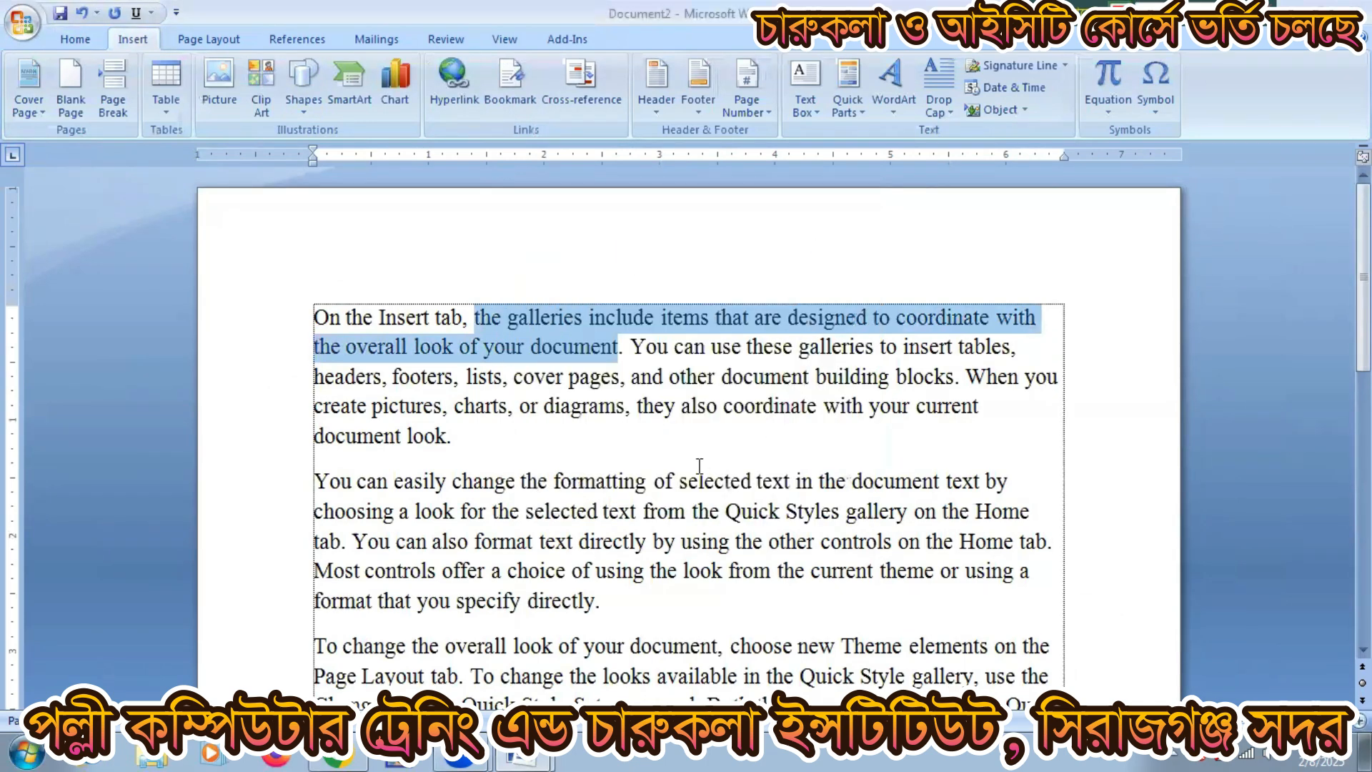
# Step: Add a second first-name bookmark to a passage in the second paragraph
pyautogui.click(527, 481)
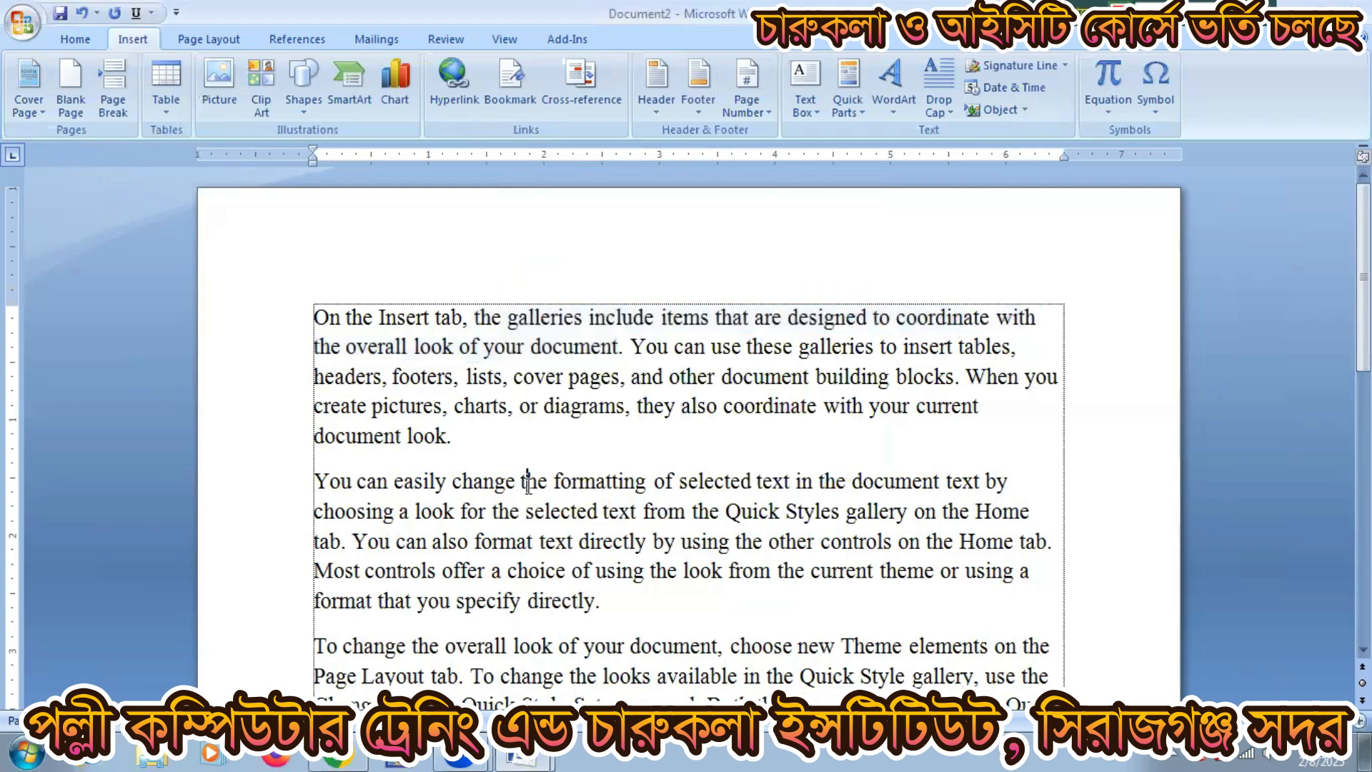
pyautogui.moveTo(527, 481); pyautogui.dragTo(584, 516)
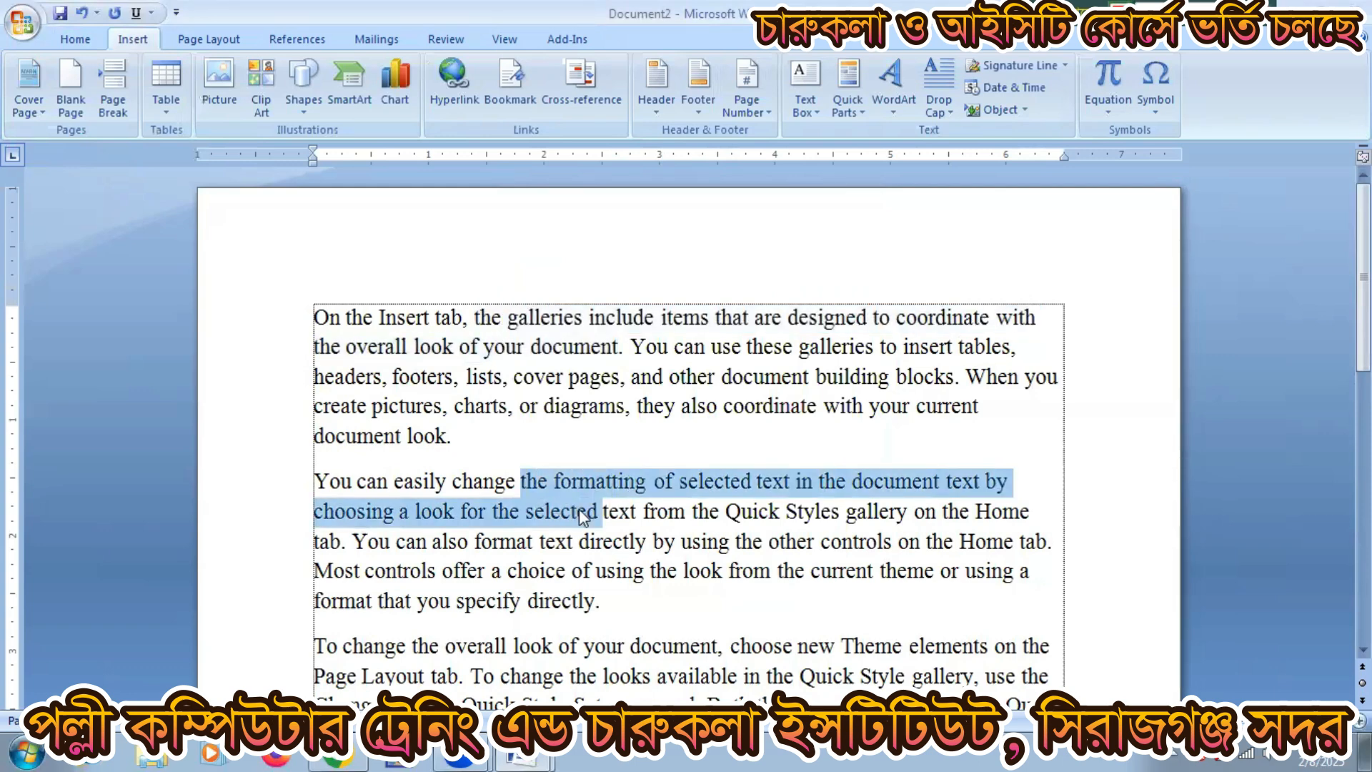
pyautogui.click(521, 98)
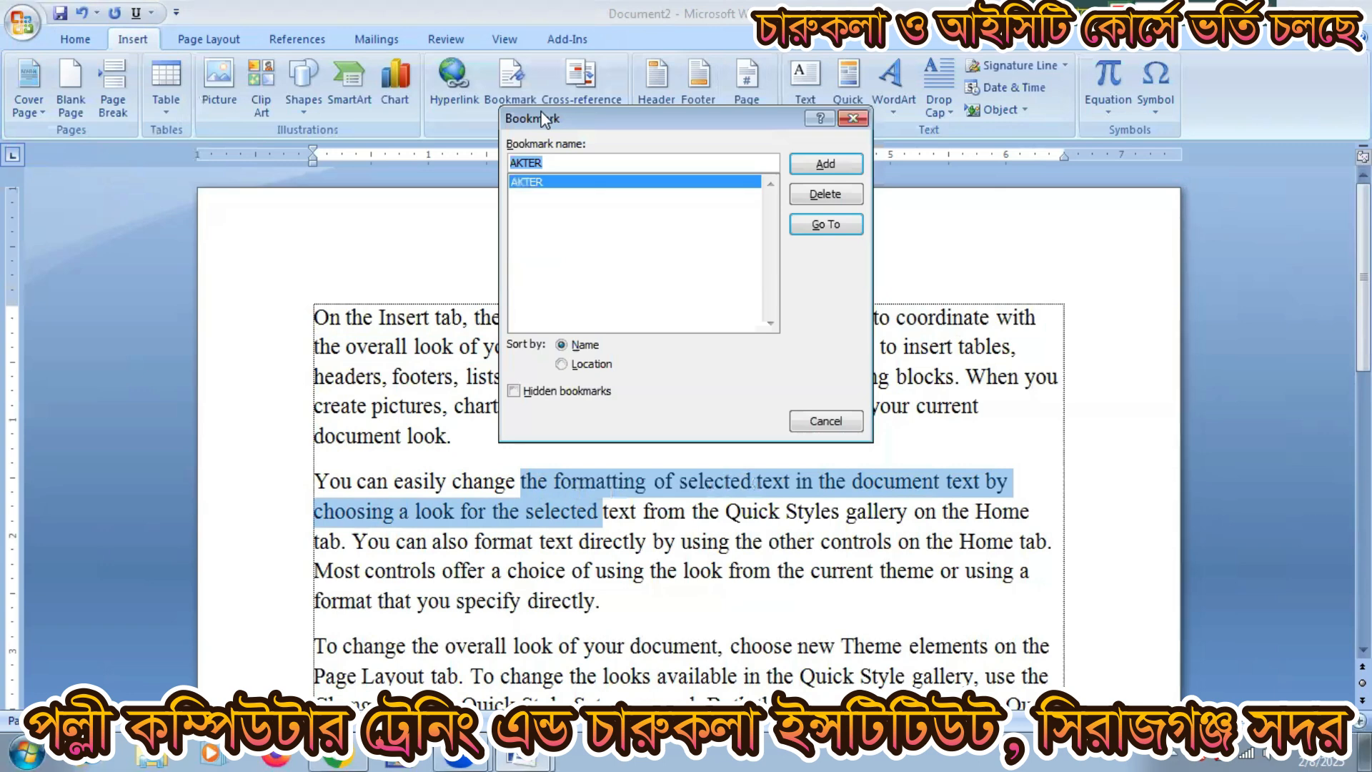
pyautogui.write('AZIM')
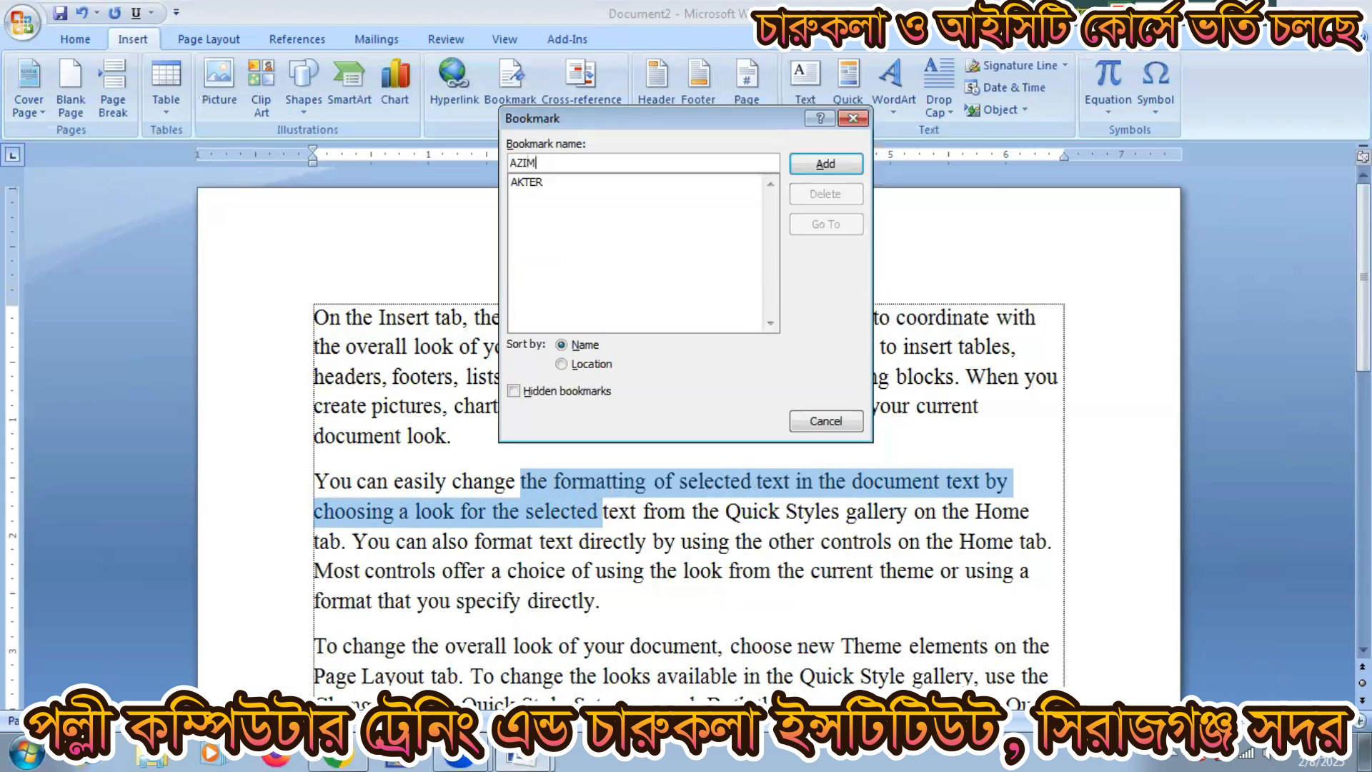
pyautogui.click(826, 163)
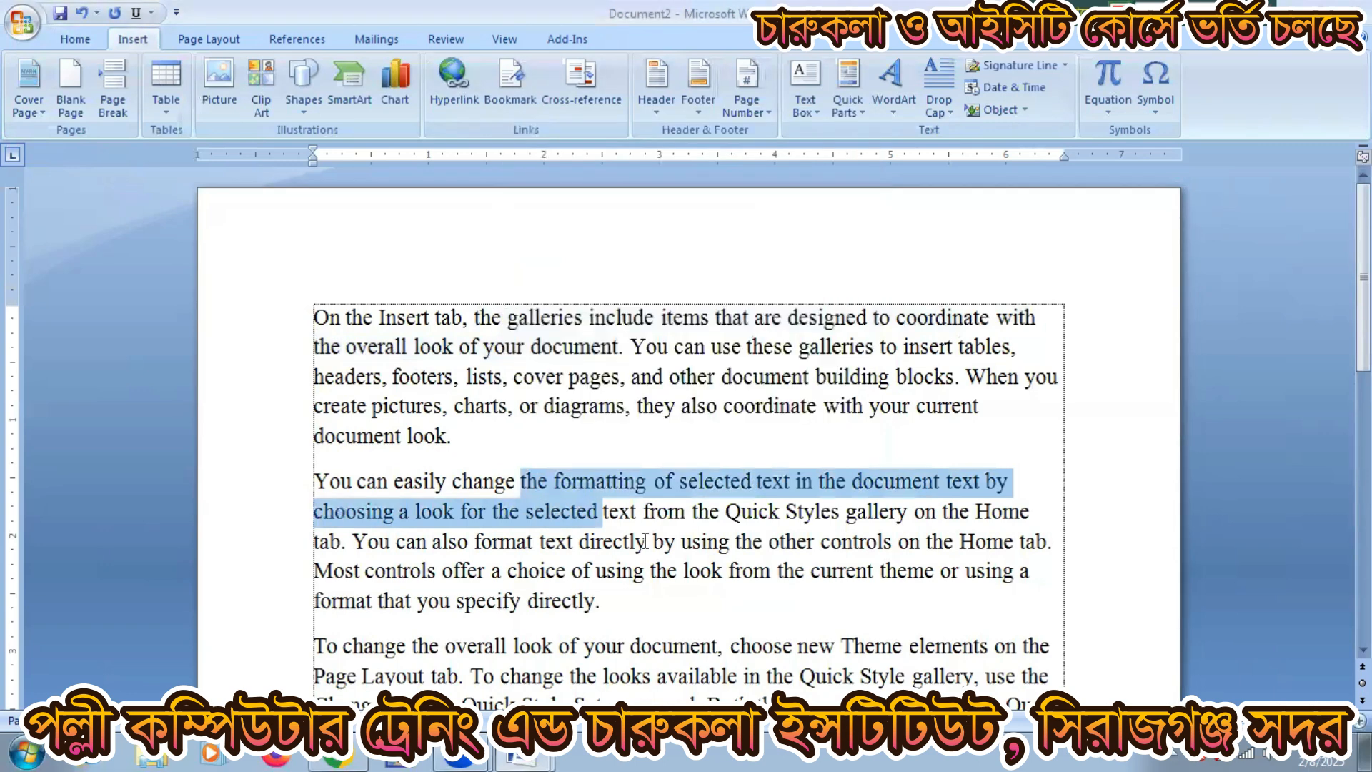
# Step: Add a third first-name bookmark to a passage in the third paragraph
pyautogui.scroll(-2, 619, 532)
pyautogui.moveTo(629, 531); pyautogui.dragTo(656, 562)
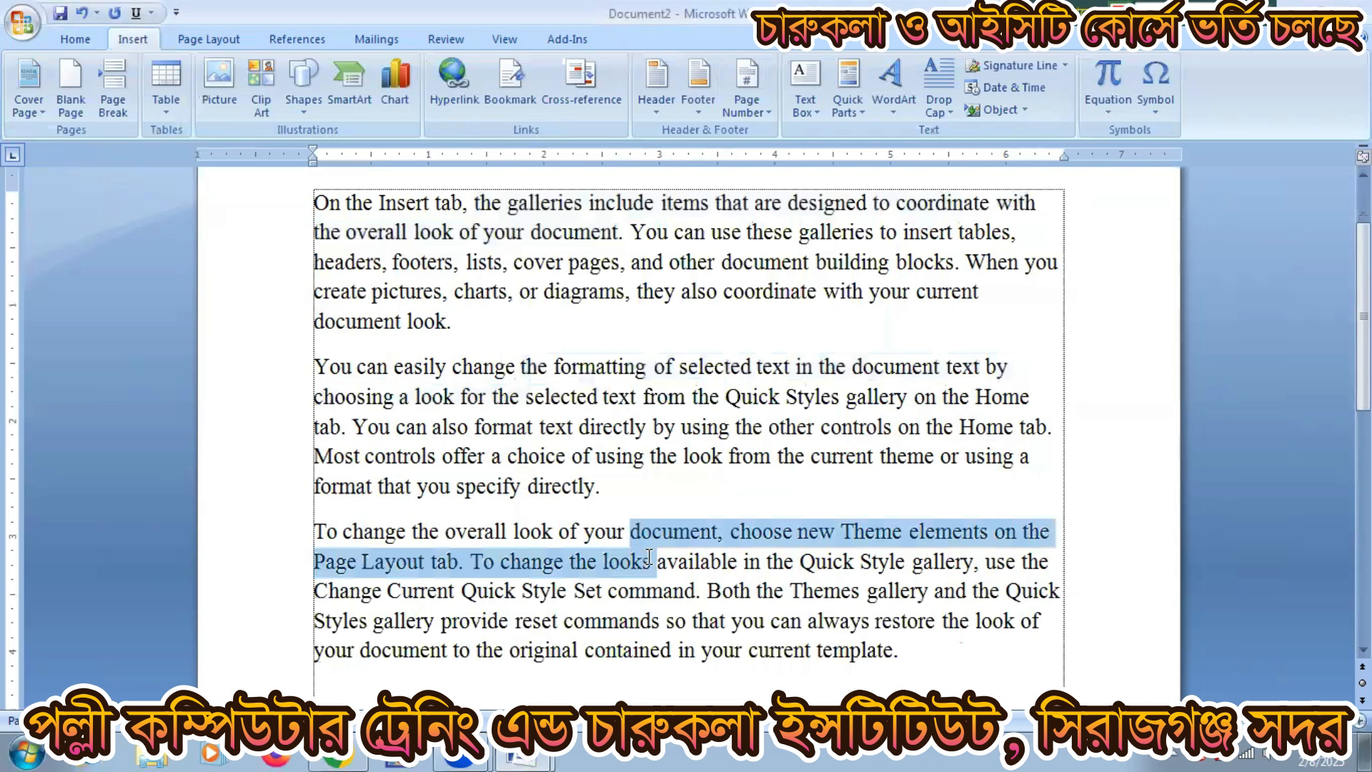
pyautogui.click(492, 91)
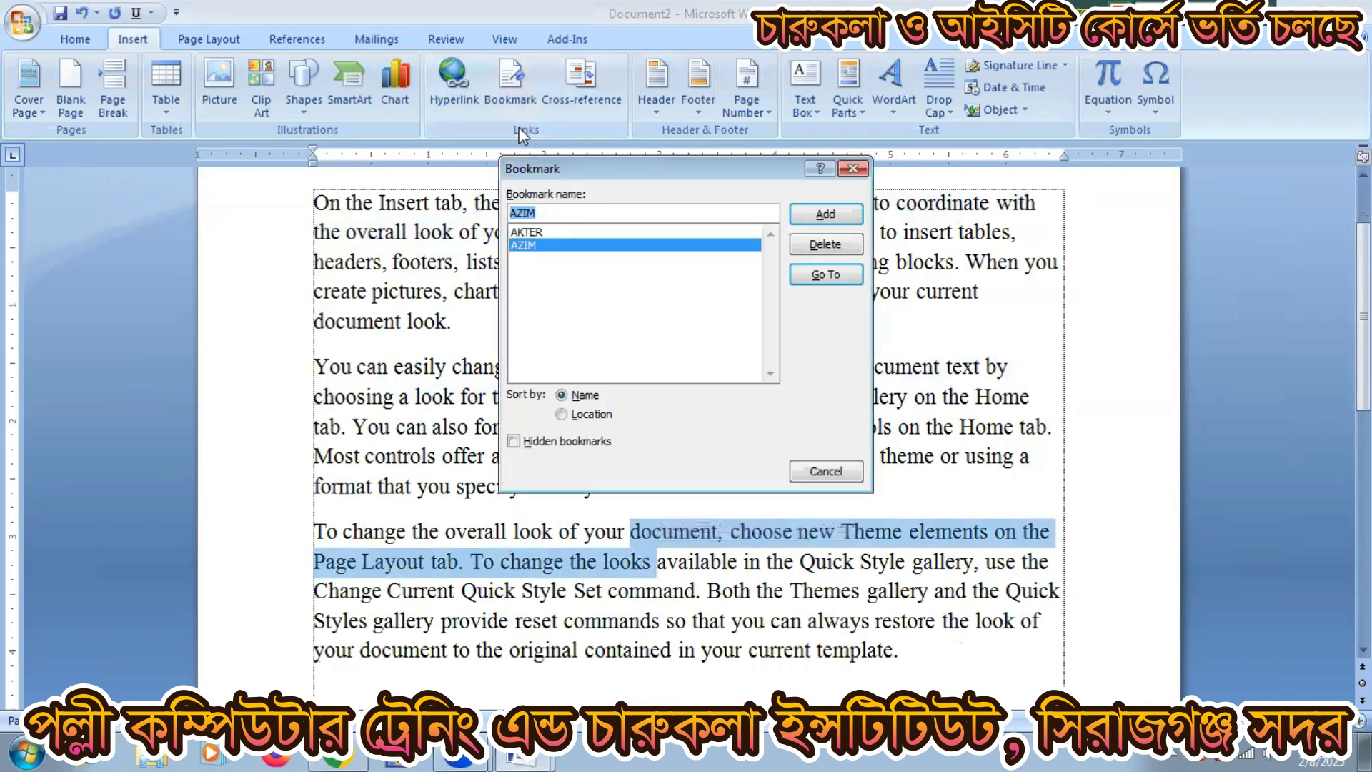
pyautogui.write('LIKHON')
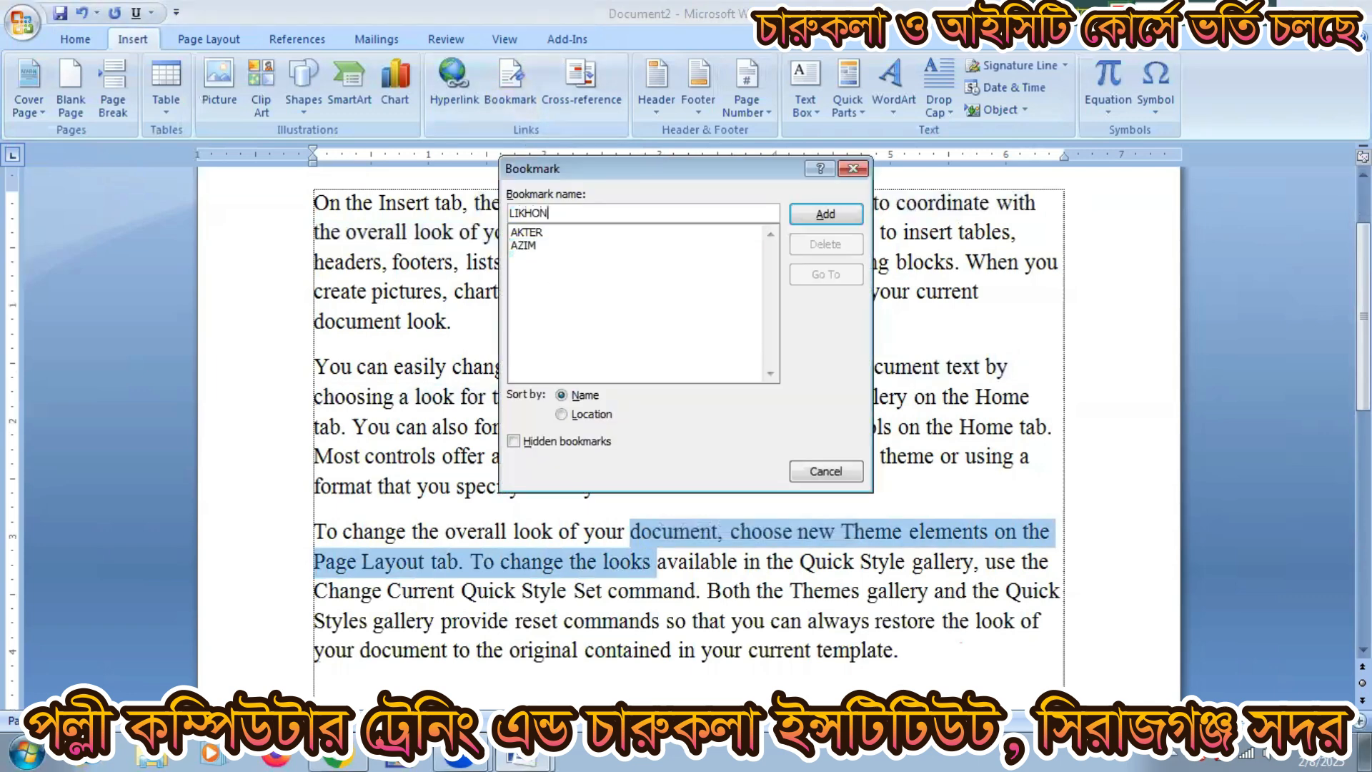
pyautogui.click(809, 213)
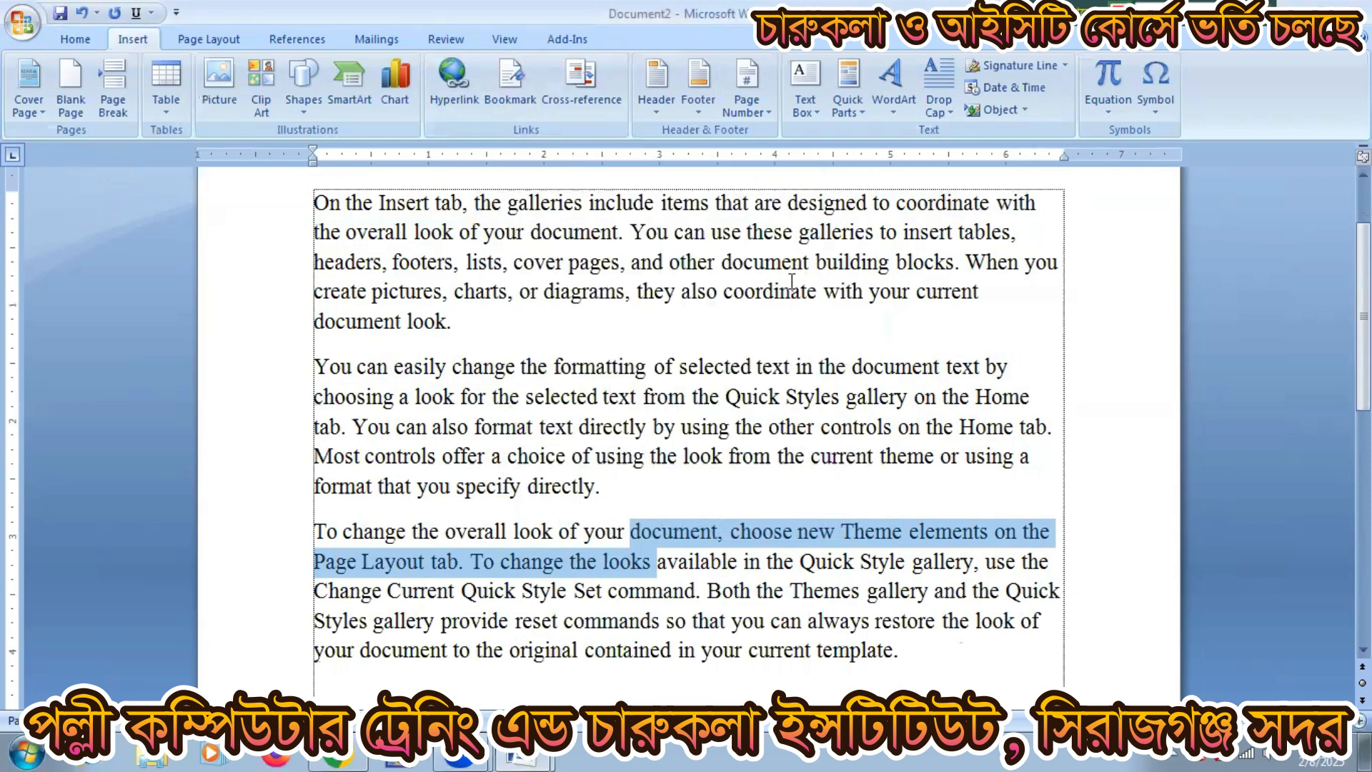
# Step: Go to the third, then second, then first bookmark, and close the Bookmark dialog
pyautogui.click(723, 379)
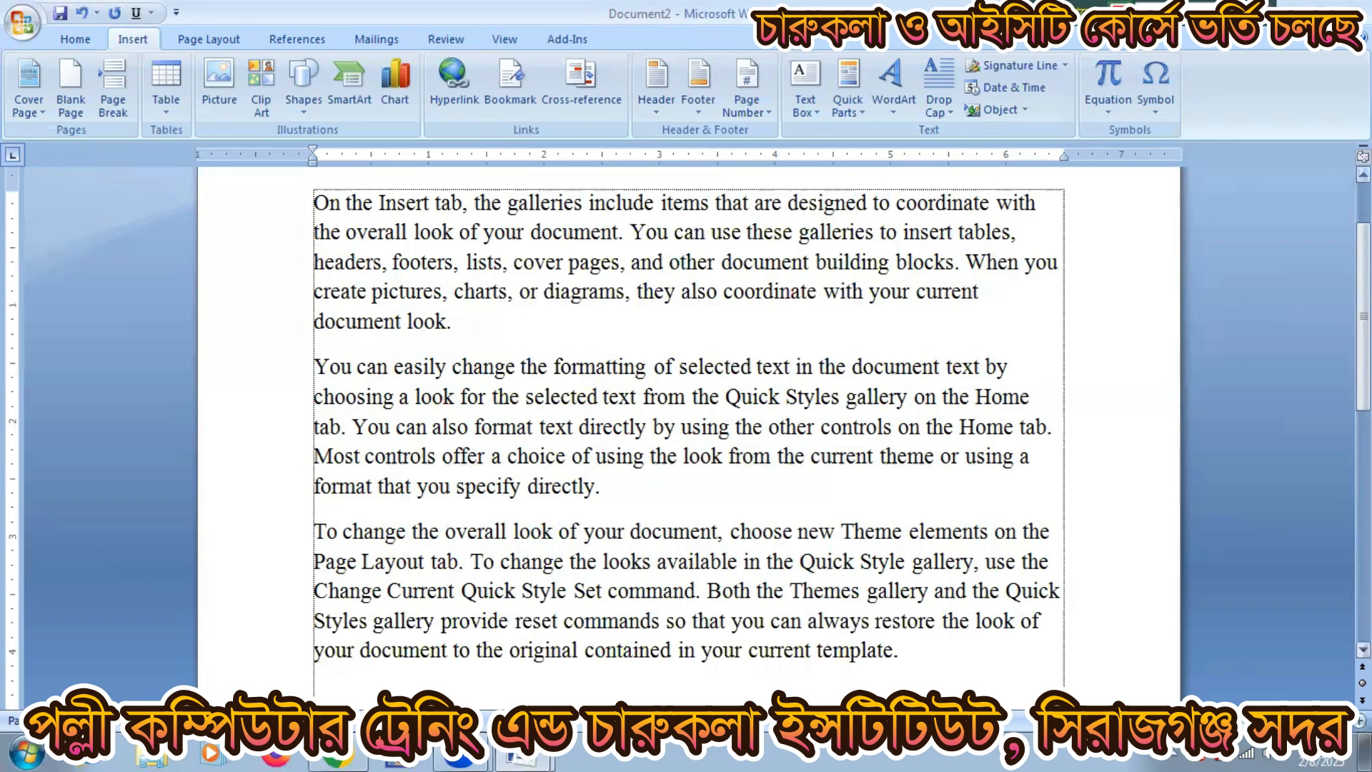
pyautogui.click(525, 93)
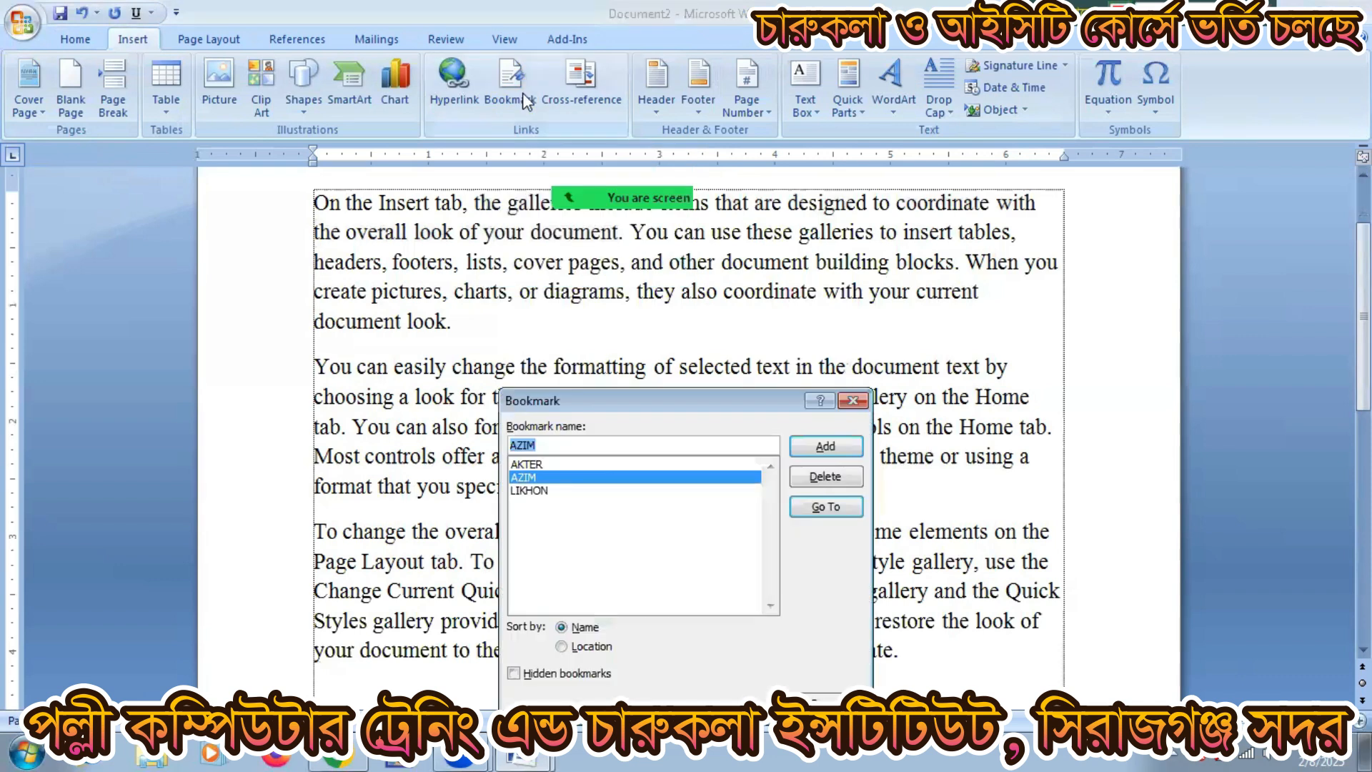
pyautogui.click(532, 491)
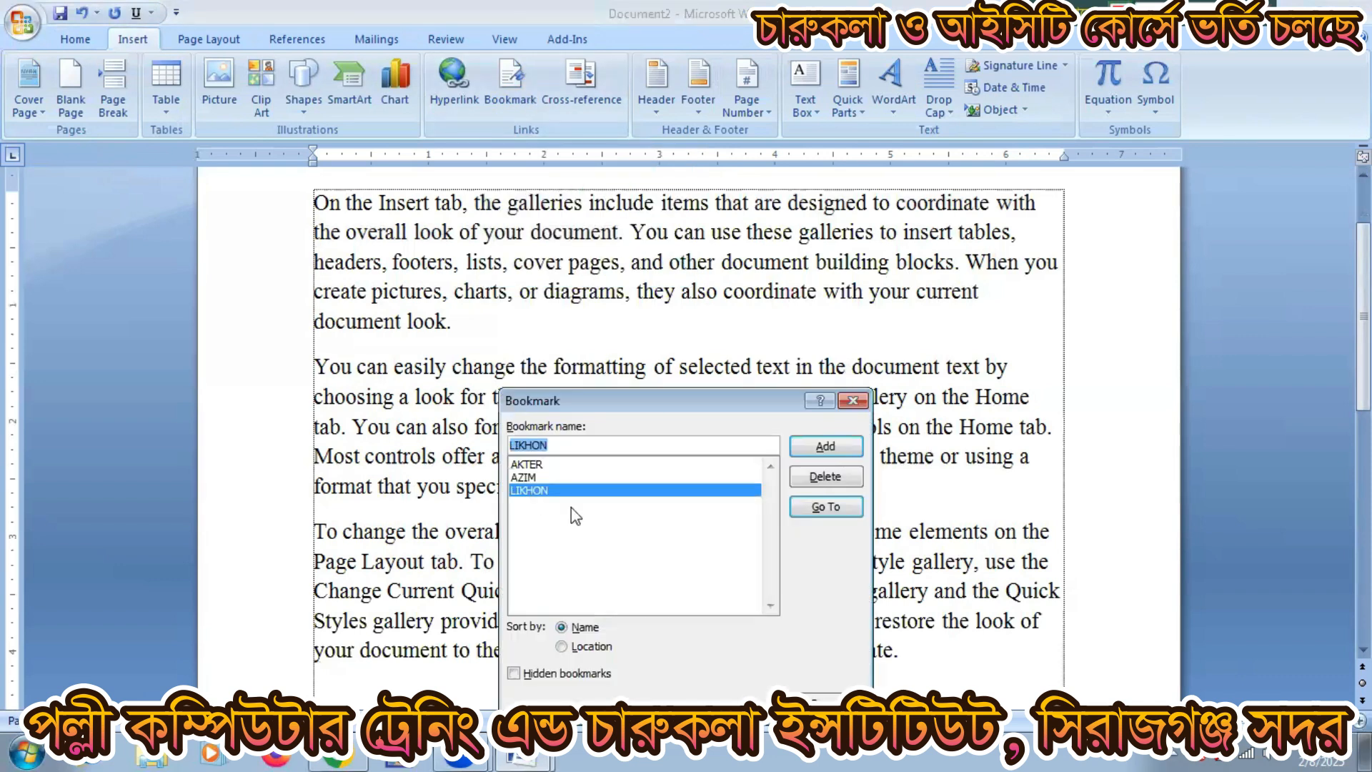
pyautogui.click(825, 507)
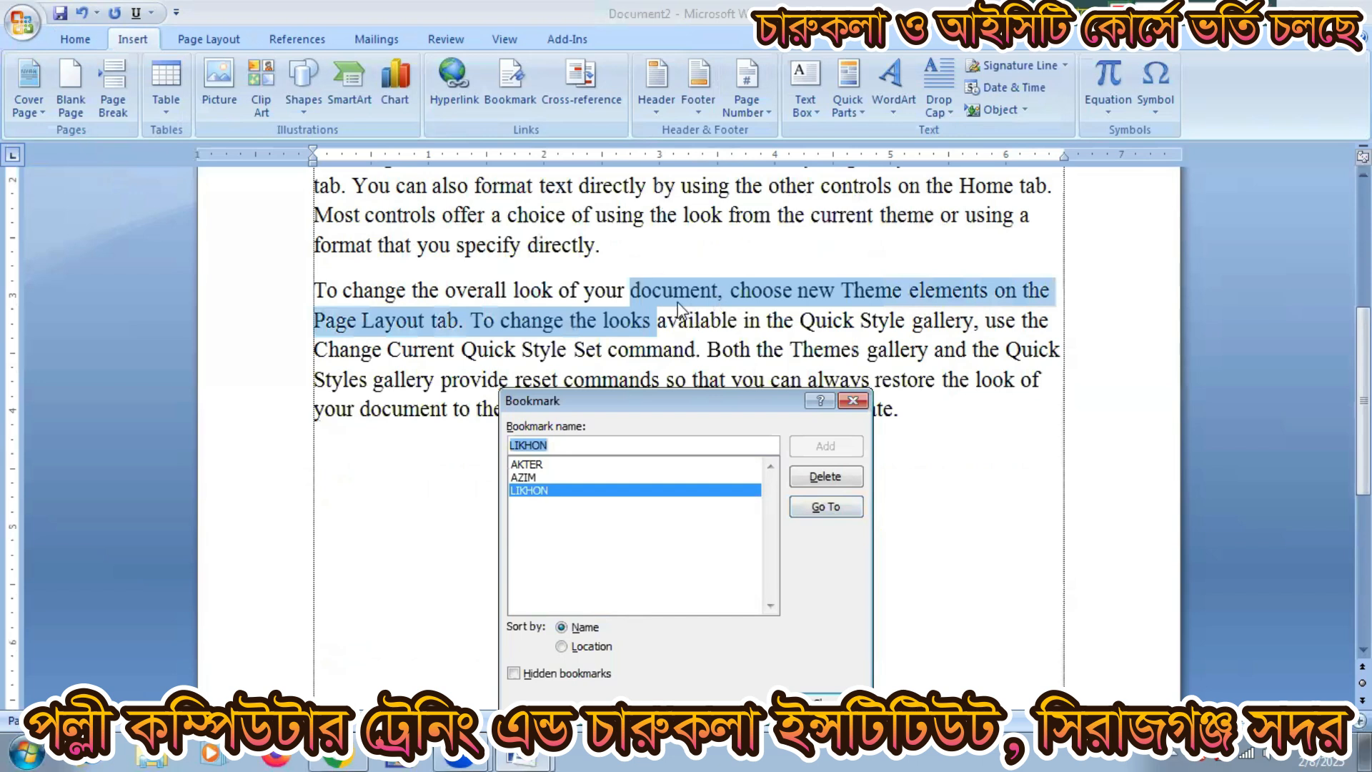
pyautogui.click(522, 477)
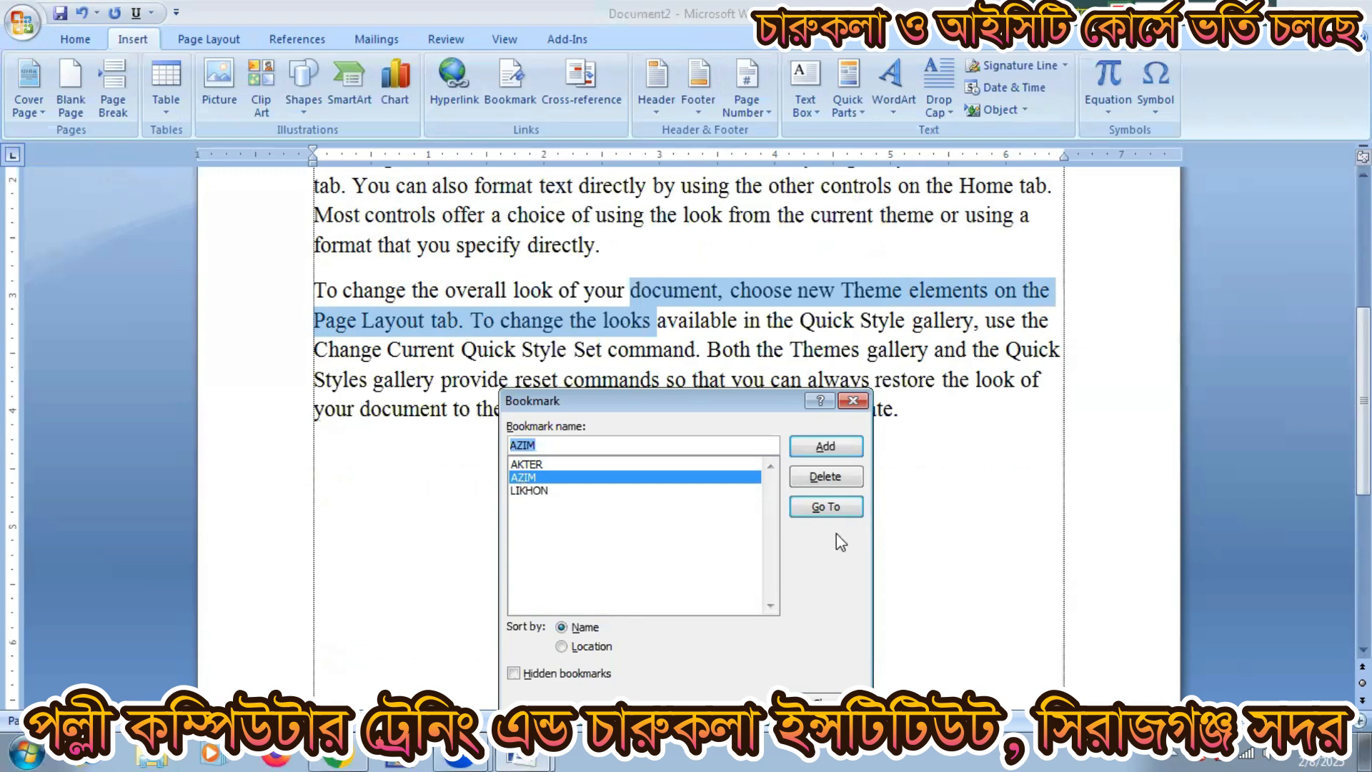
pyautogui.click(823, 506)
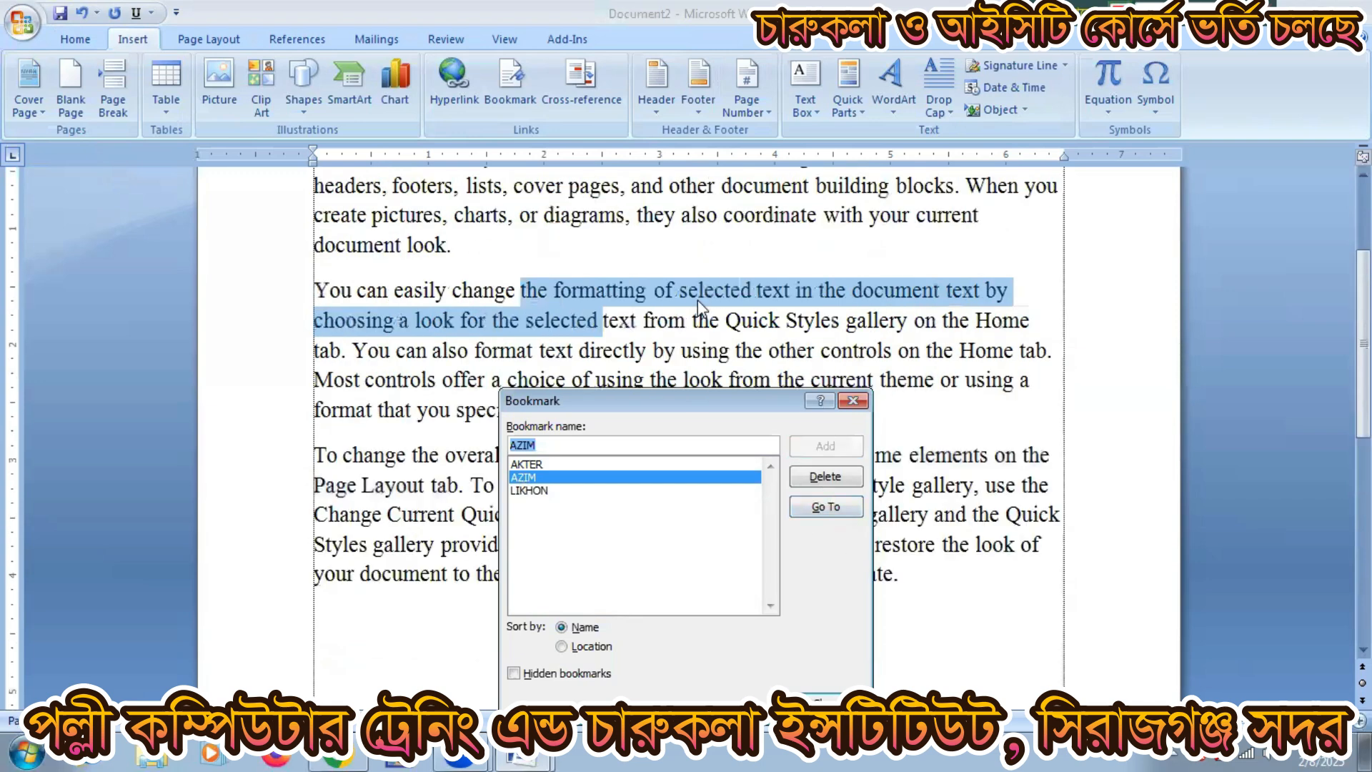
pyautogui.click(541, 465)
pyautogui.click(829, 507)
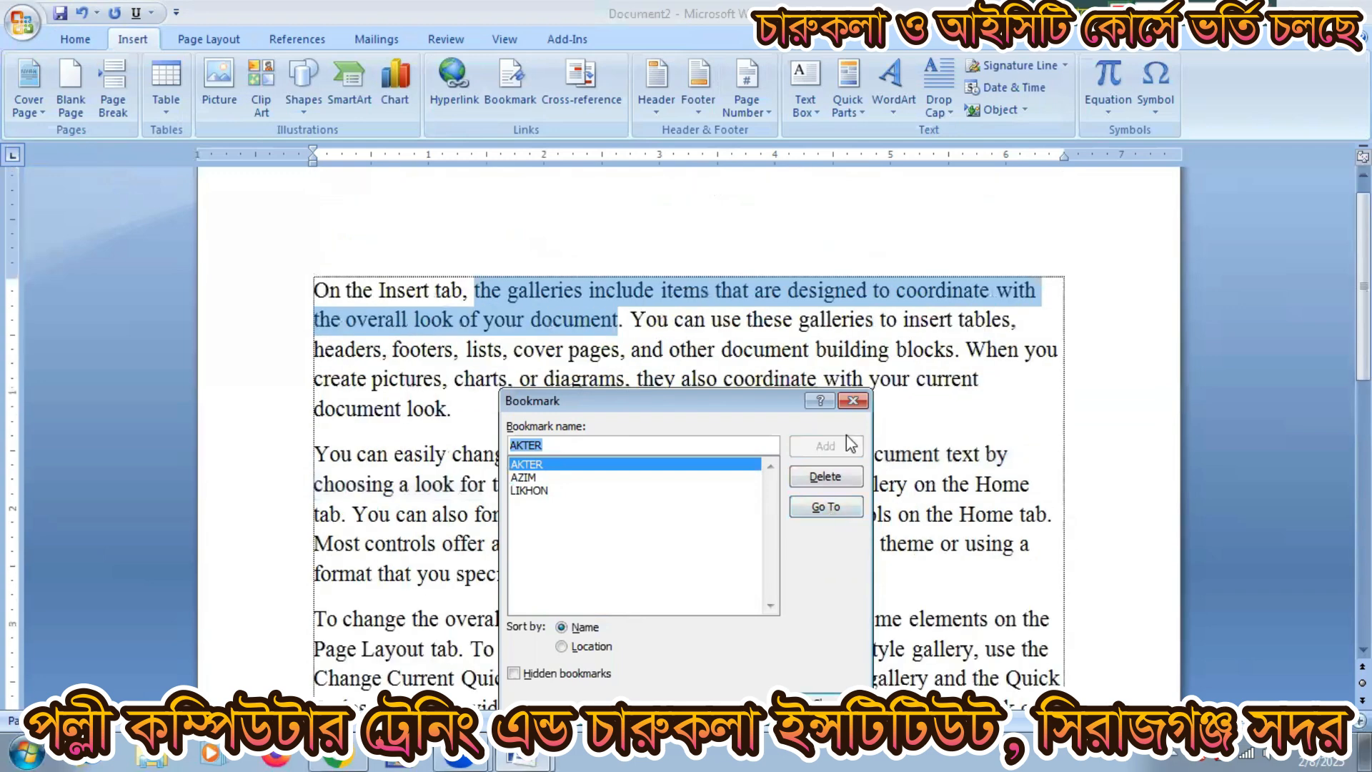
pyautogui.click(852, 401)
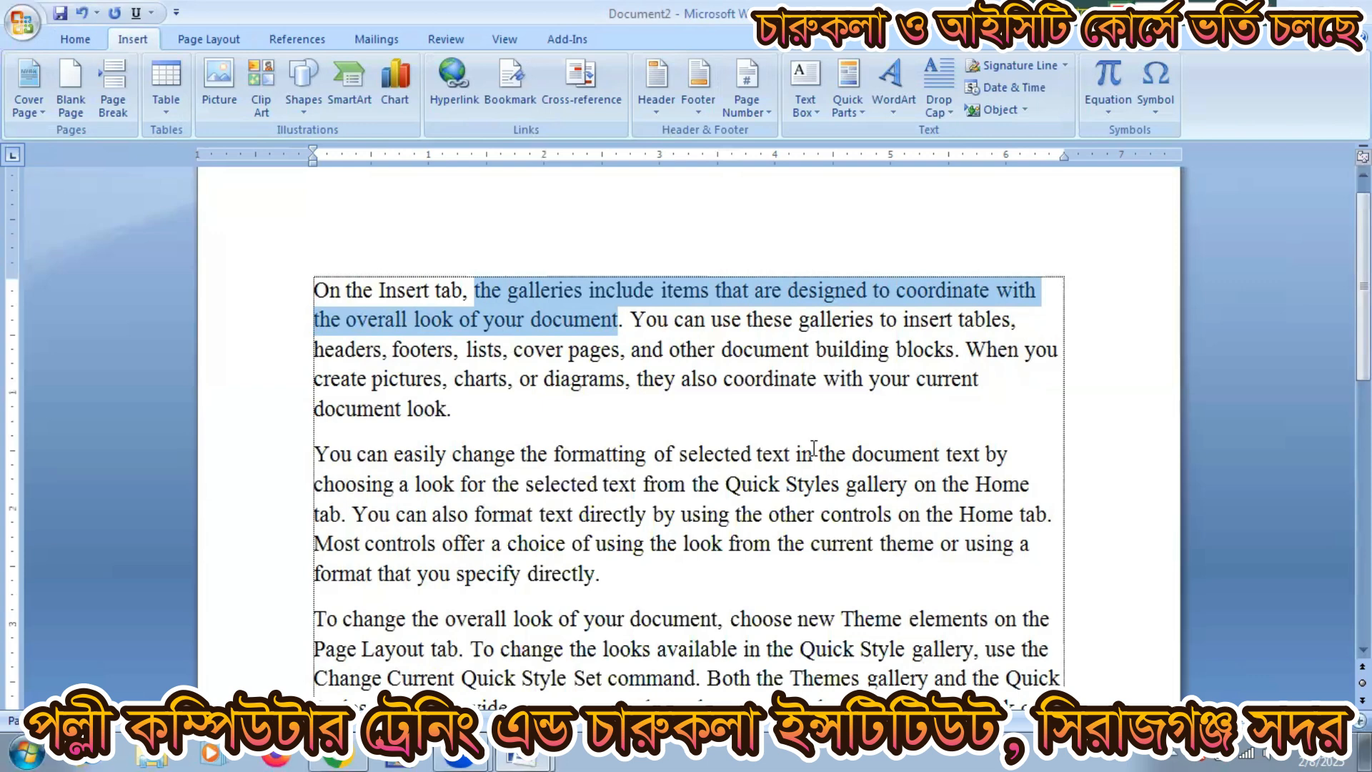
# Step: Create a new blank document and insert the Penguins picture from Sample Pictures
pyautogui.hotkey('ctrl', 'n')
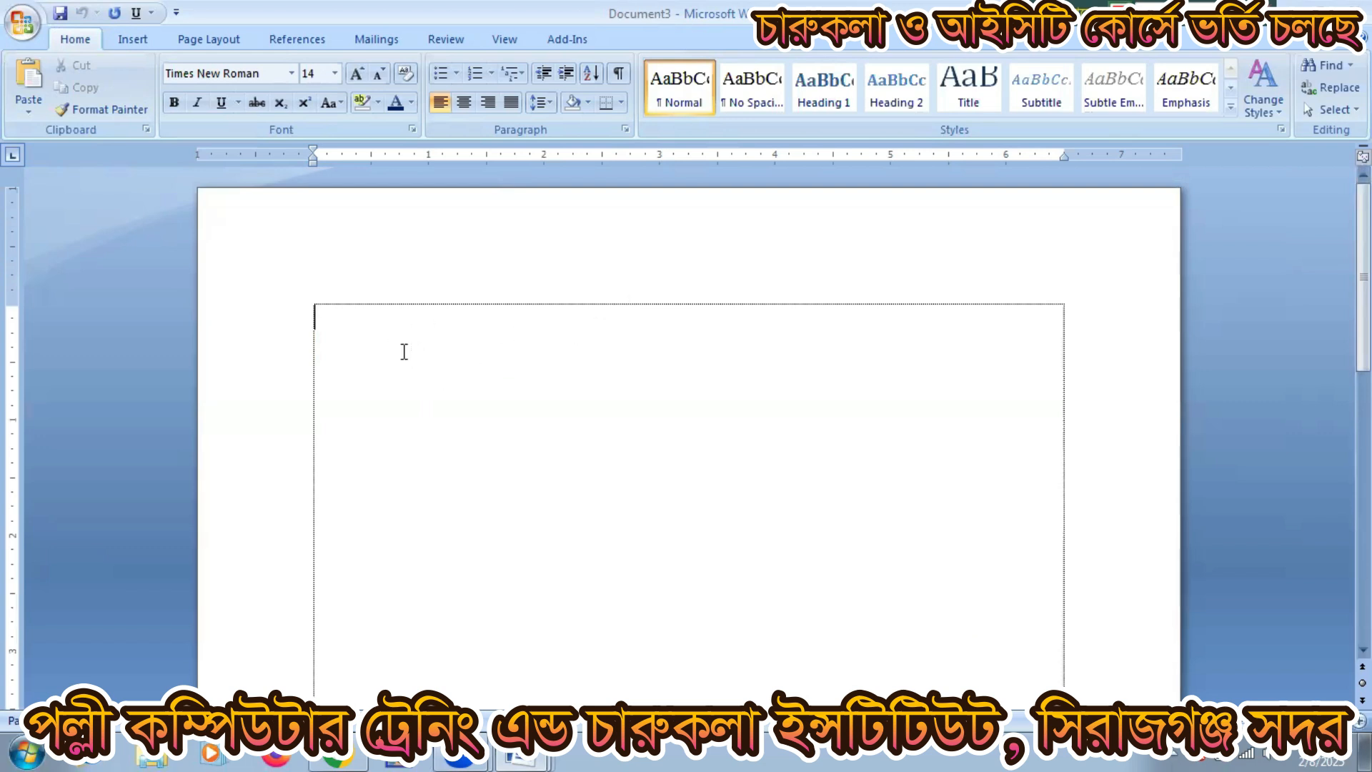
pyautogui.click(133, 39)
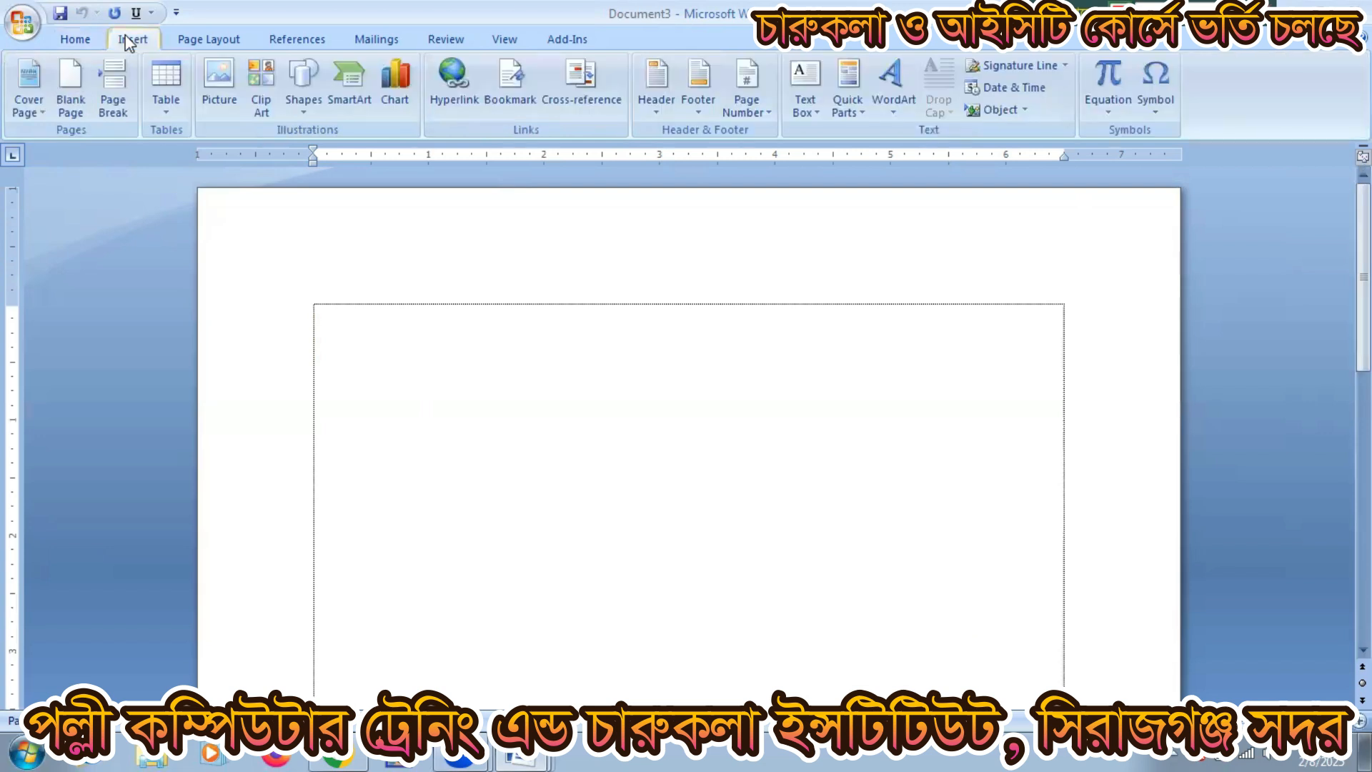
pyautogui.click(221, 76)
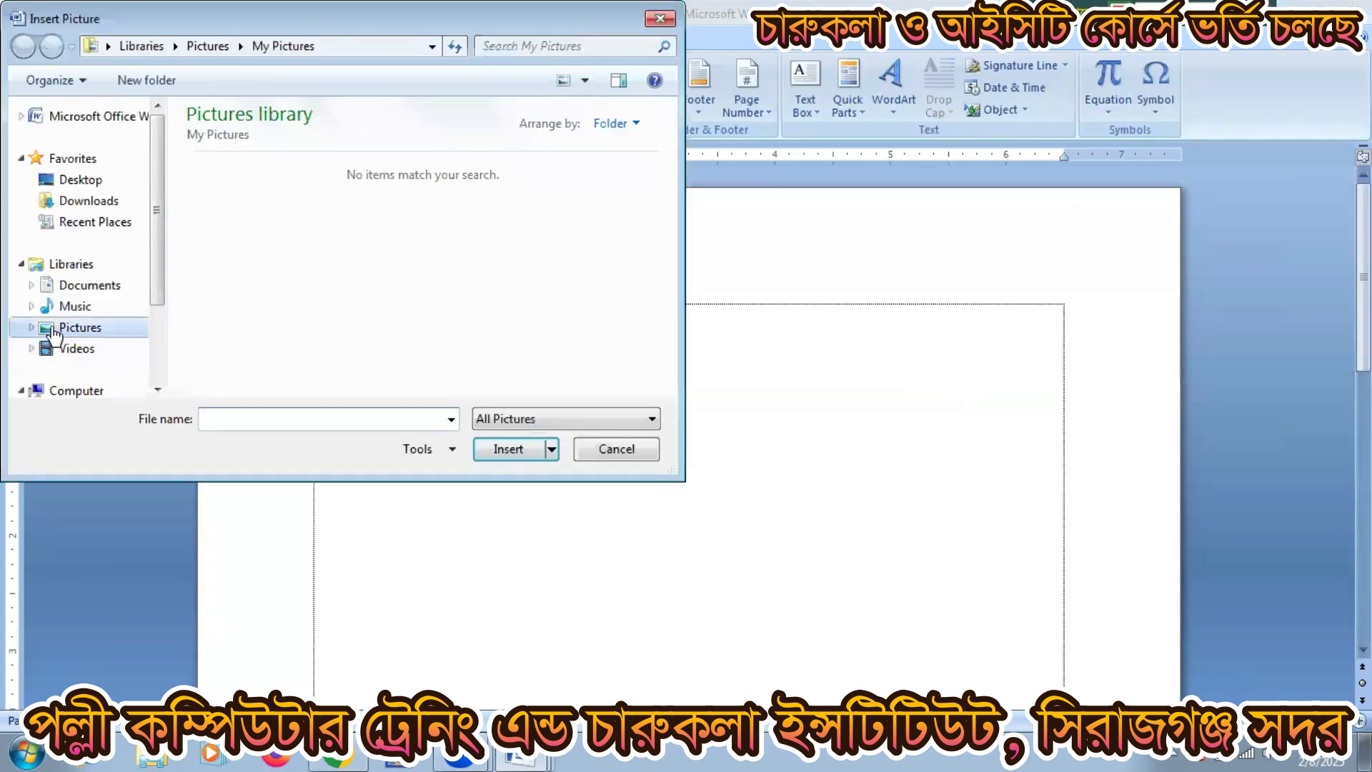
pyautogui.click(54, 332)
pyautogui.doubleClick(197, 250)
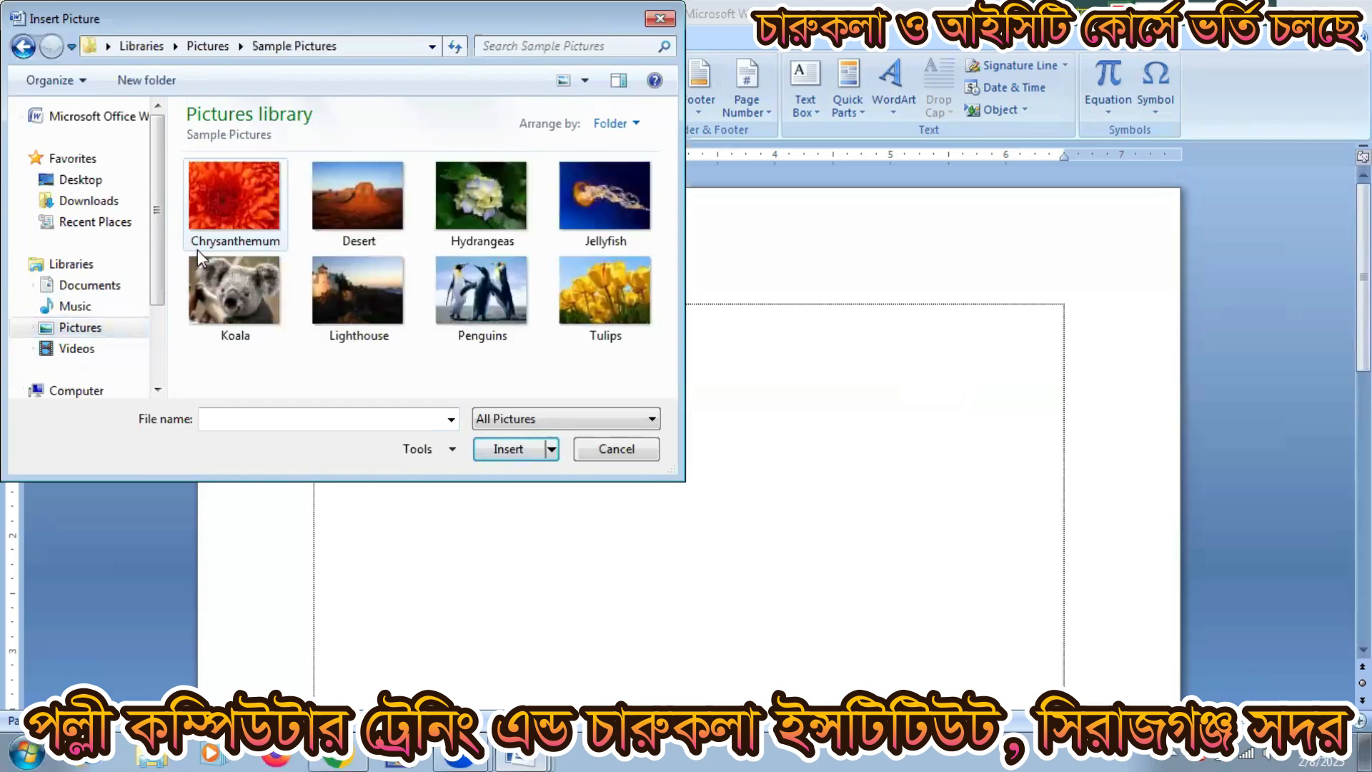
pyautogui.click(478, 301)
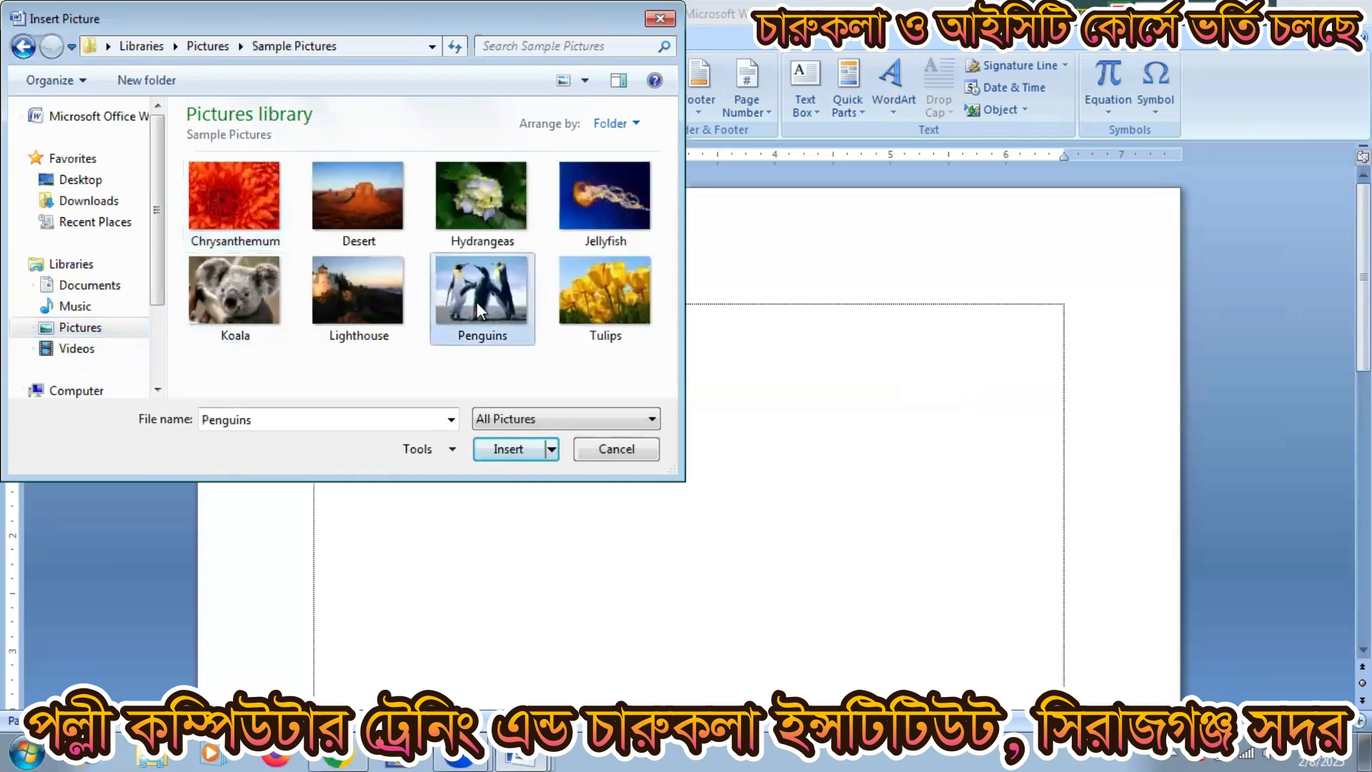
pyautogui.click(484, 445)
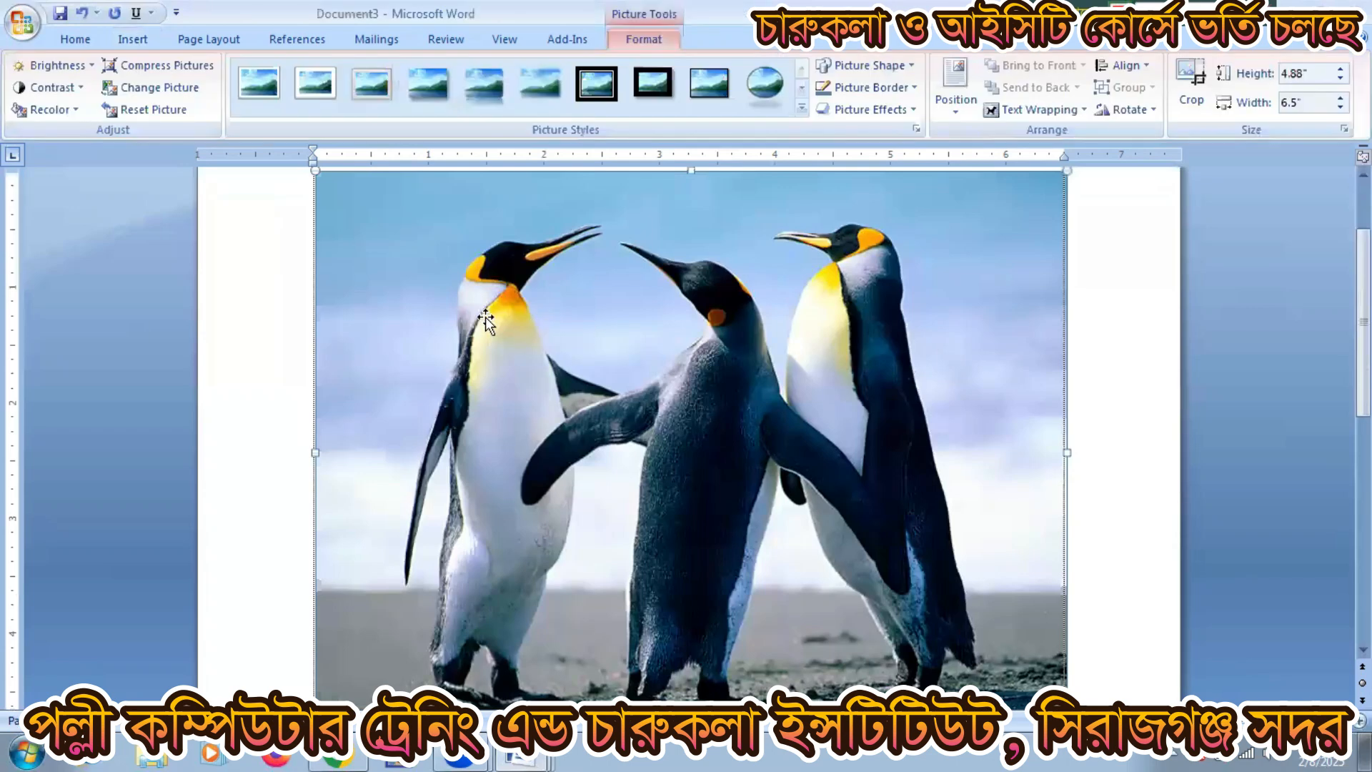
# Step: Set the penguin picture to Behind Text wrapping, reposition it, and deselect it
pyautogui.scroll(3, 463, 369)
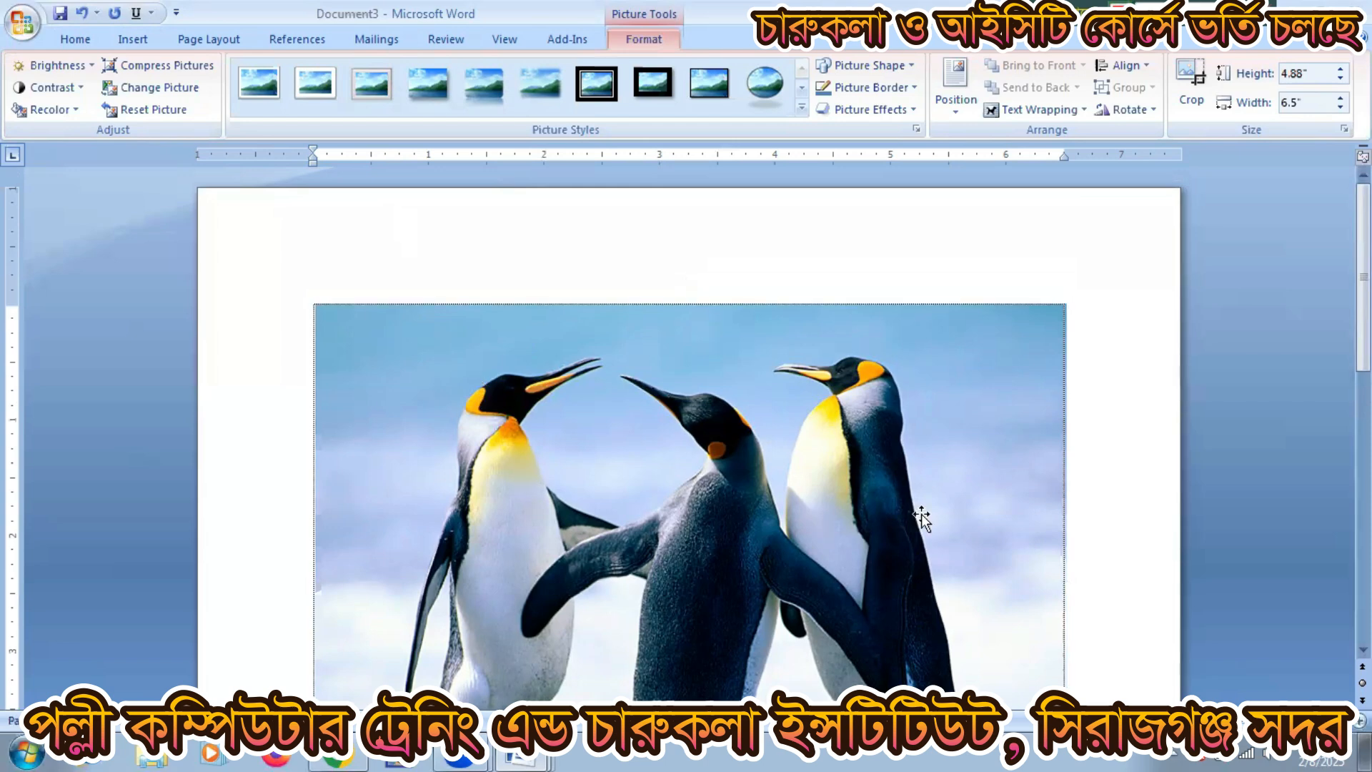
pyautogui.click(1010, 113)
pyautogui.click(1056, 205)
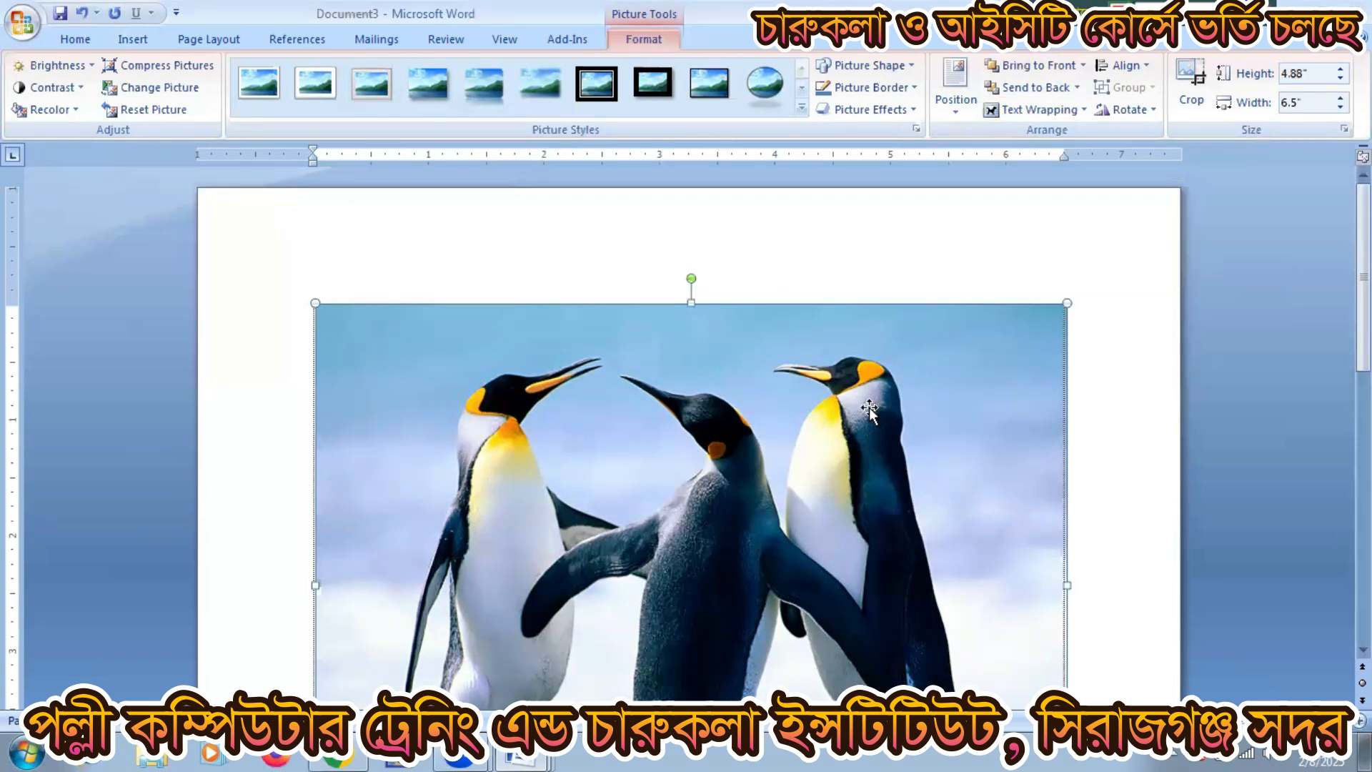
pyautogui.moveTo(717, 393); pyautogui.dragTo(804, 445)
pyautogui.moveTo(697, 426); pyautogui.dragTo(389, 343)
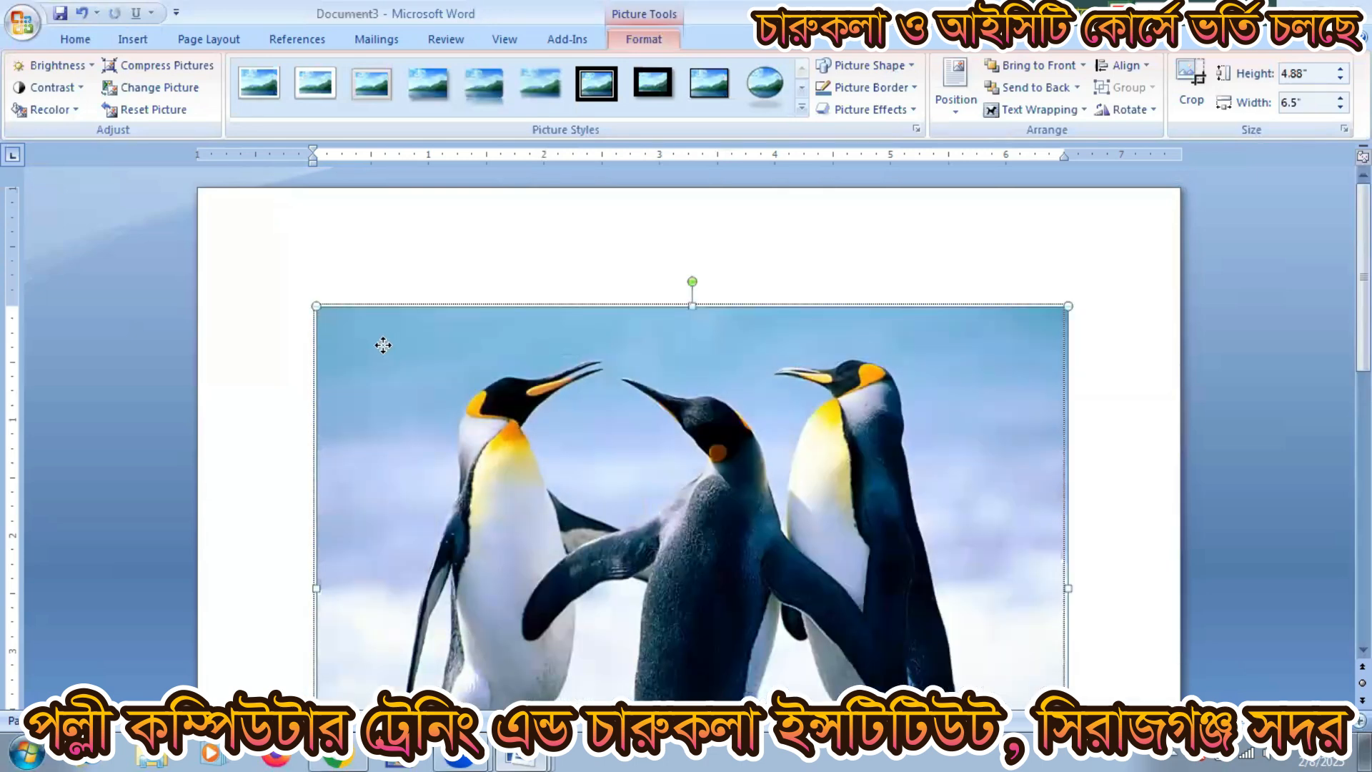
pyautogui.click(338, 303)
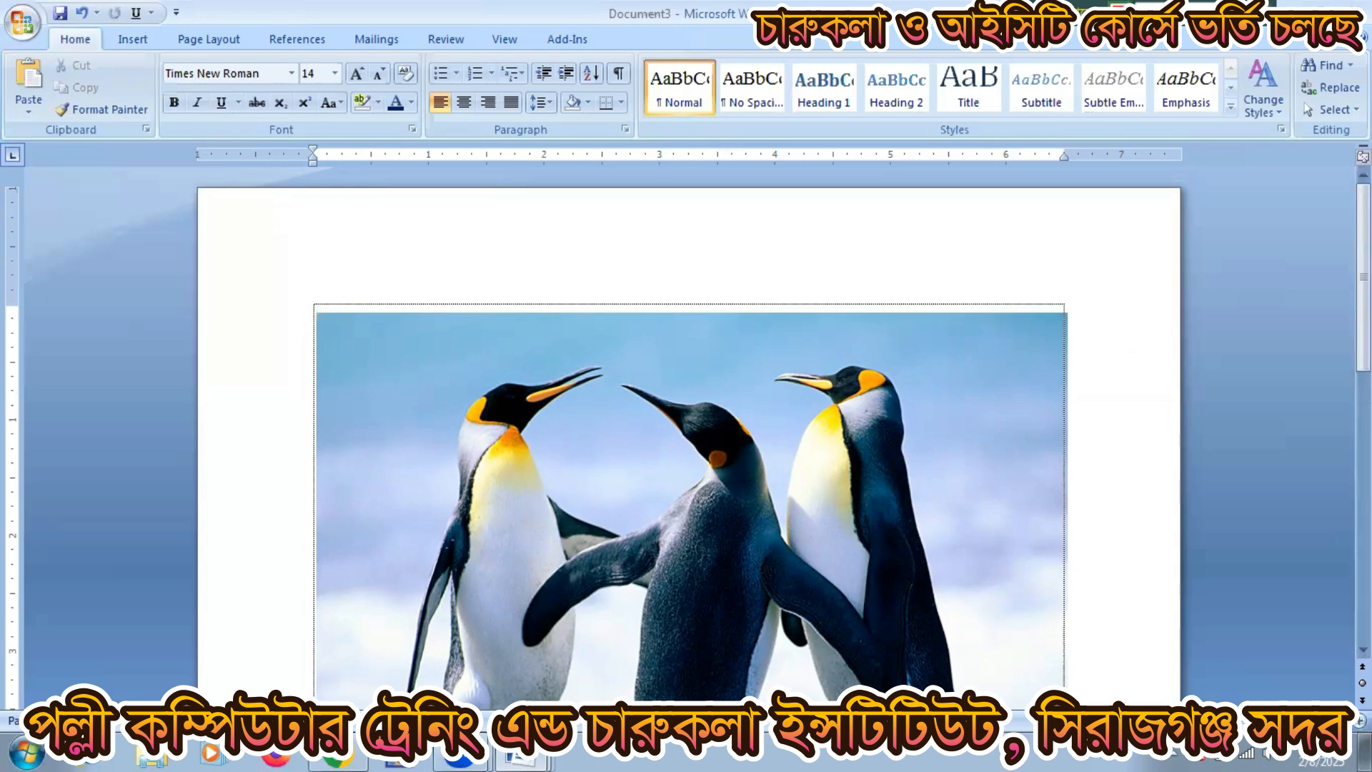
# Step: Type 'I am good boy I am student of polli computer training and fine arts institute' over the photo
pyautogui.press('Return')
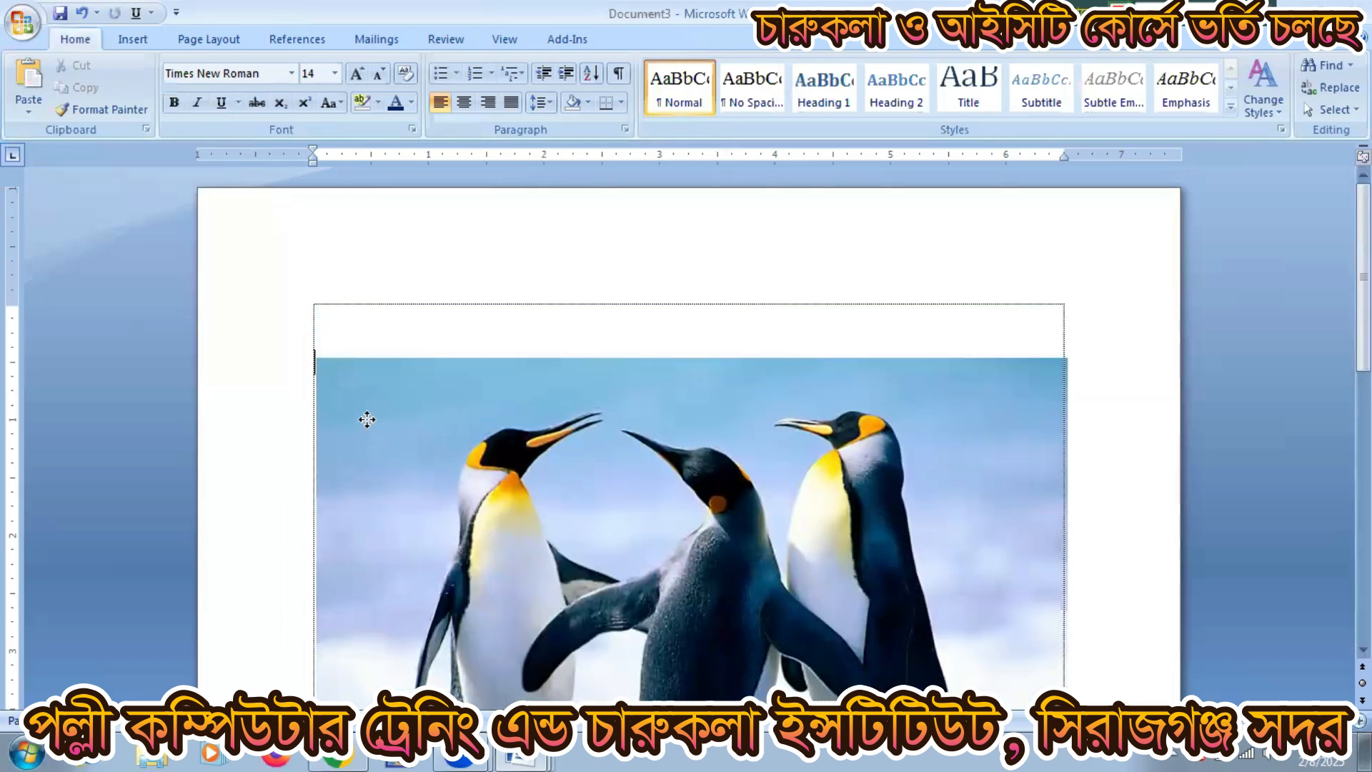
pyautogui.moveTo(364, 414); pyautogui.dragTo(340, 320)
pyautogui.click(327, 304)
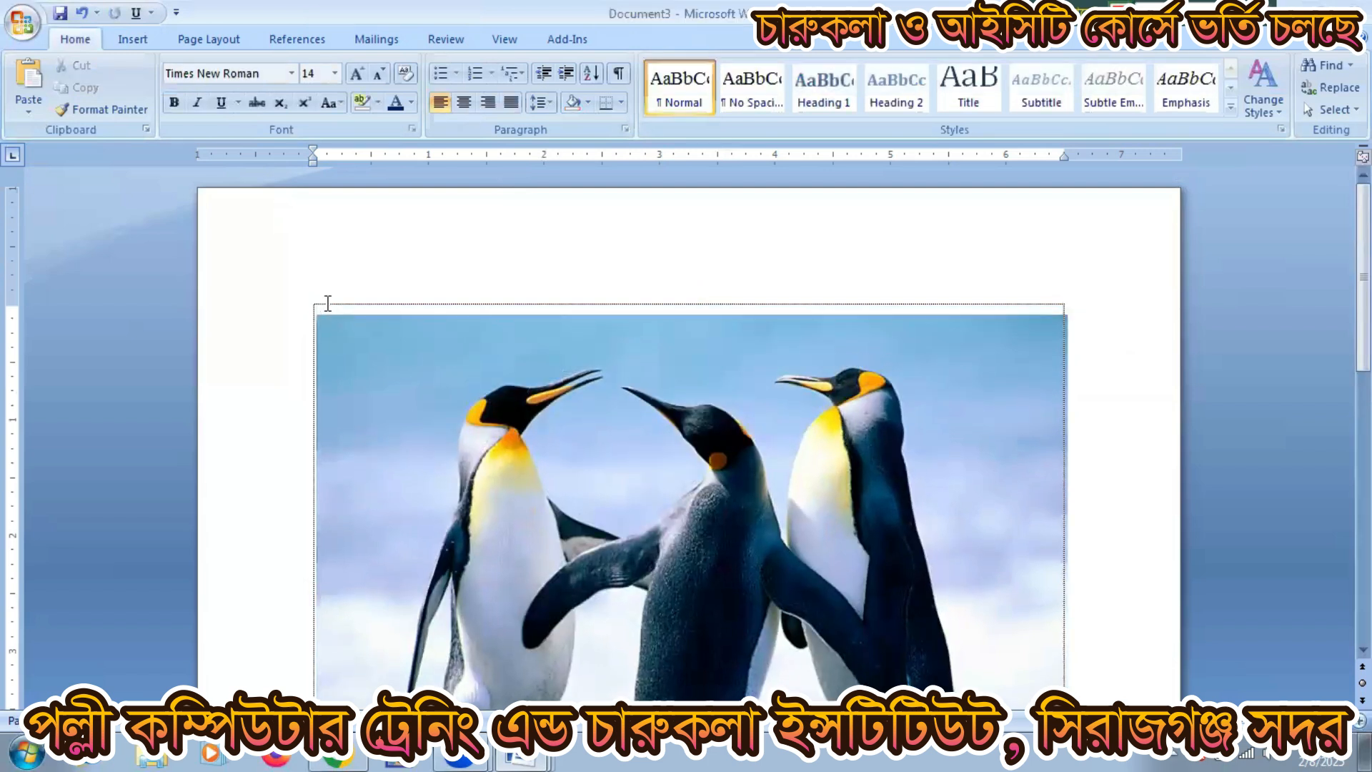
pyautogui.write('I AM A')
pyautogui.press('BackSpace')
pyautogui.press('BackSpace')
pyautogui.press('BackSpace')
pyautogui.press('BackSpace')
pyautogui.press('BackSpace')
pyautogui.press('BackSpace')
pyautogui.write('I am good')
pyautogui.write(' boy ')
pyautogui.write('I am student o')
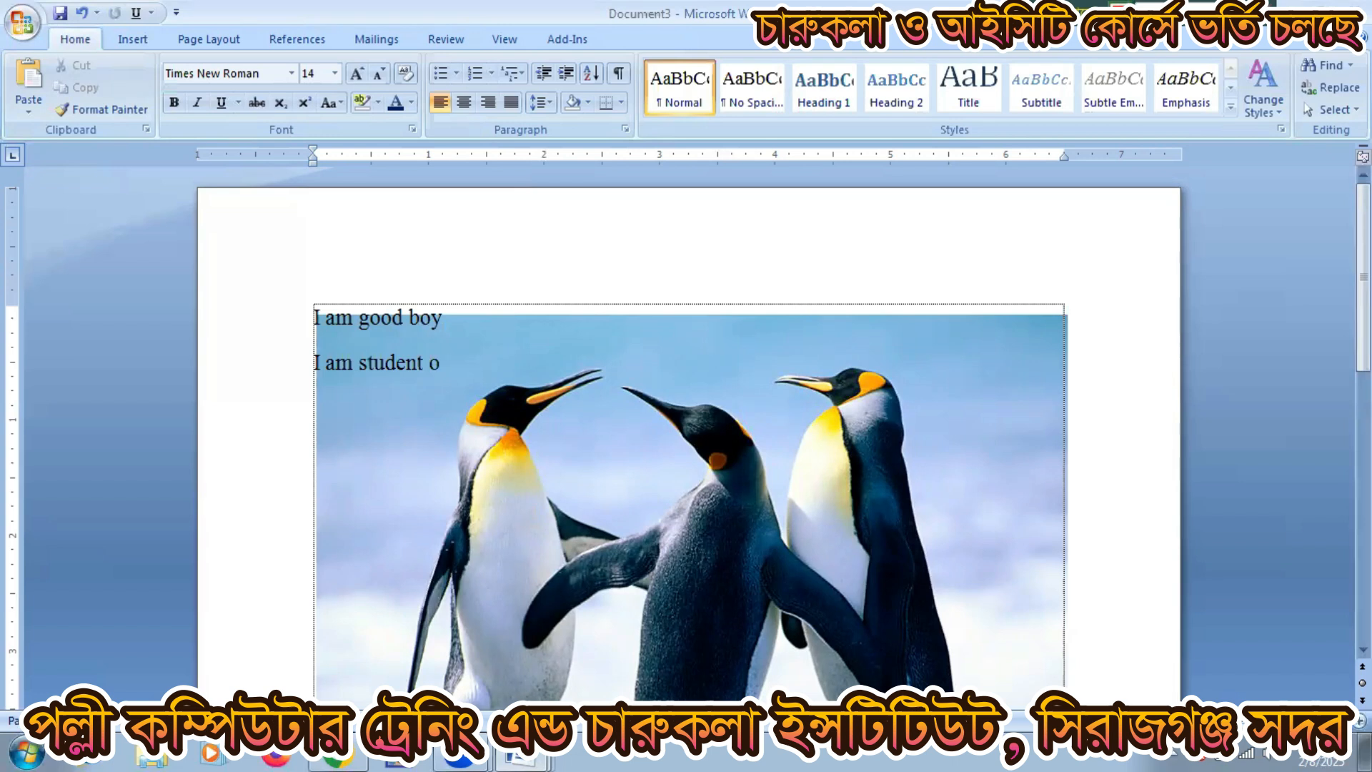
pyautogui.write('f polli computer tr')
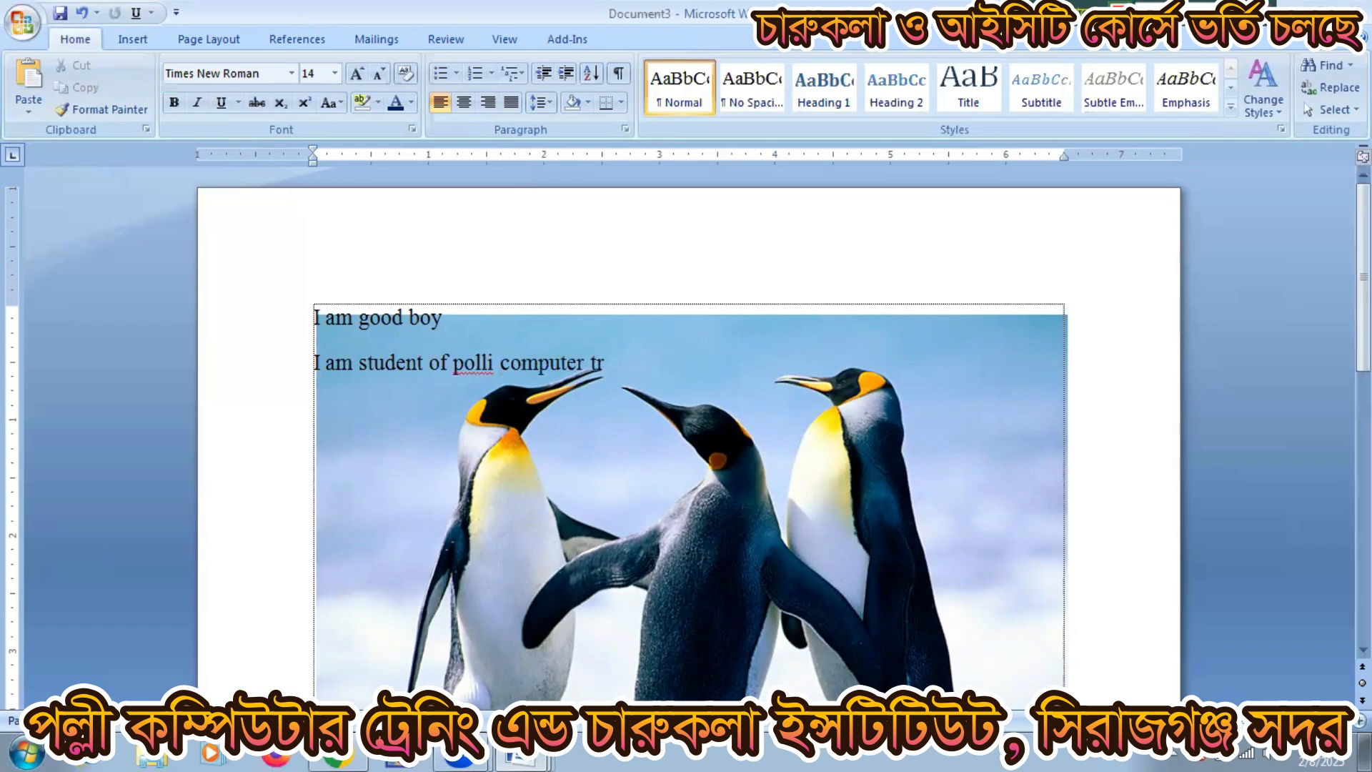
pyautogui.write('aining and ')
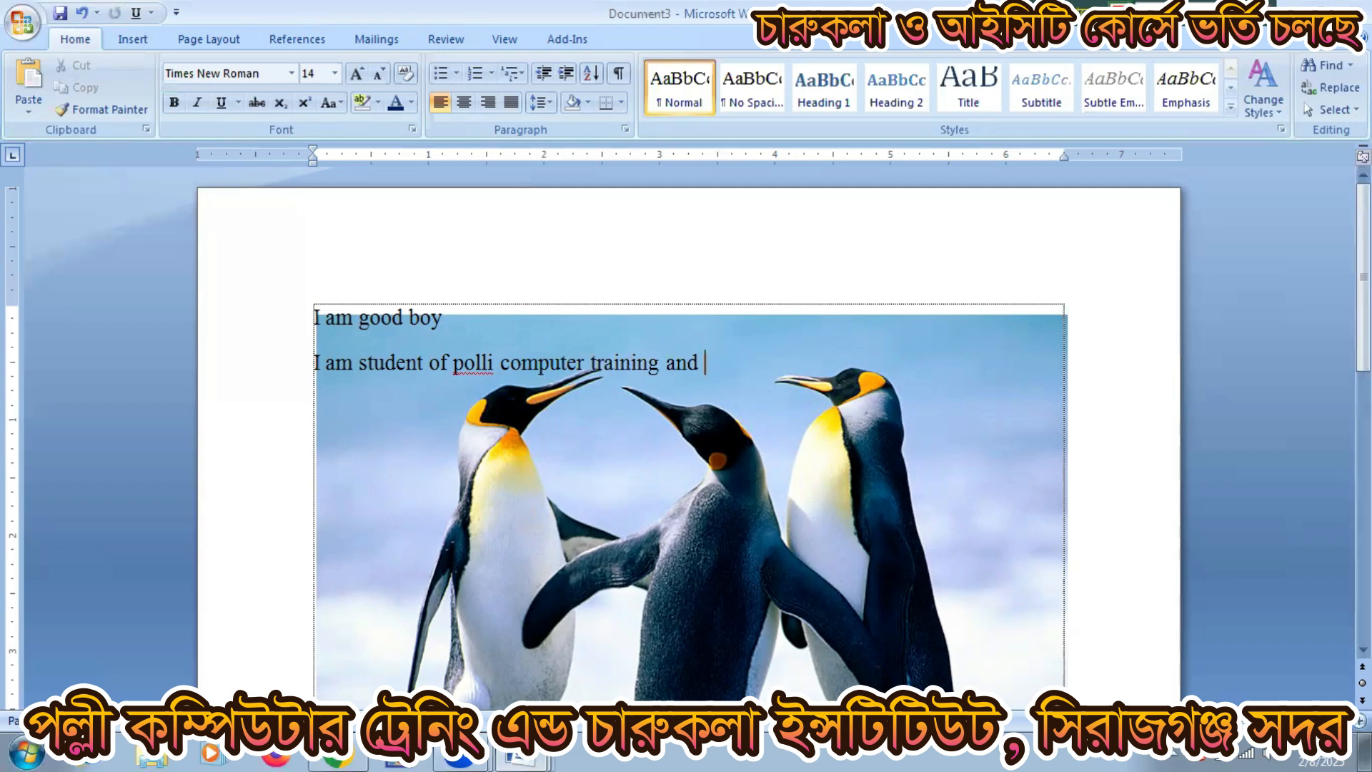
pyautogui.write('fine arts ins')
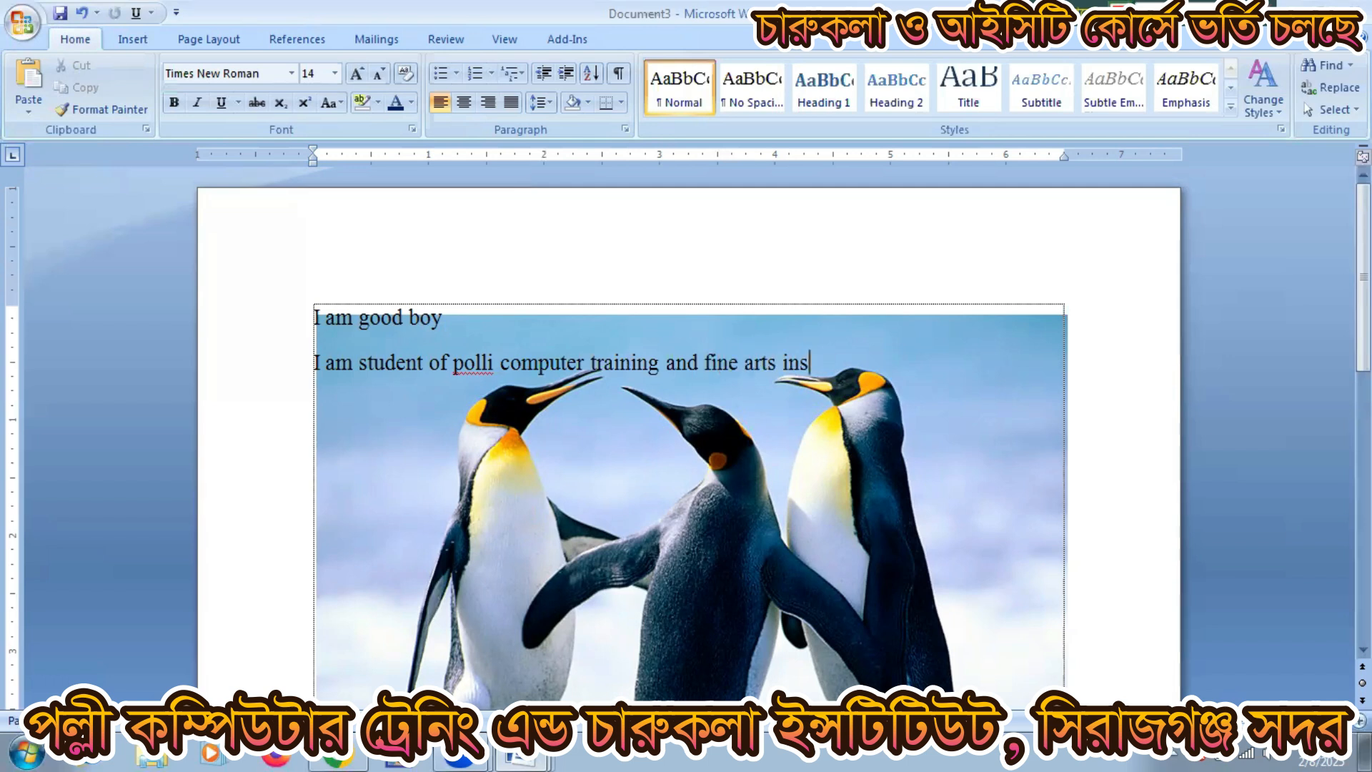
pyautogui.write('titute')
pyautogui.click(569, 587)
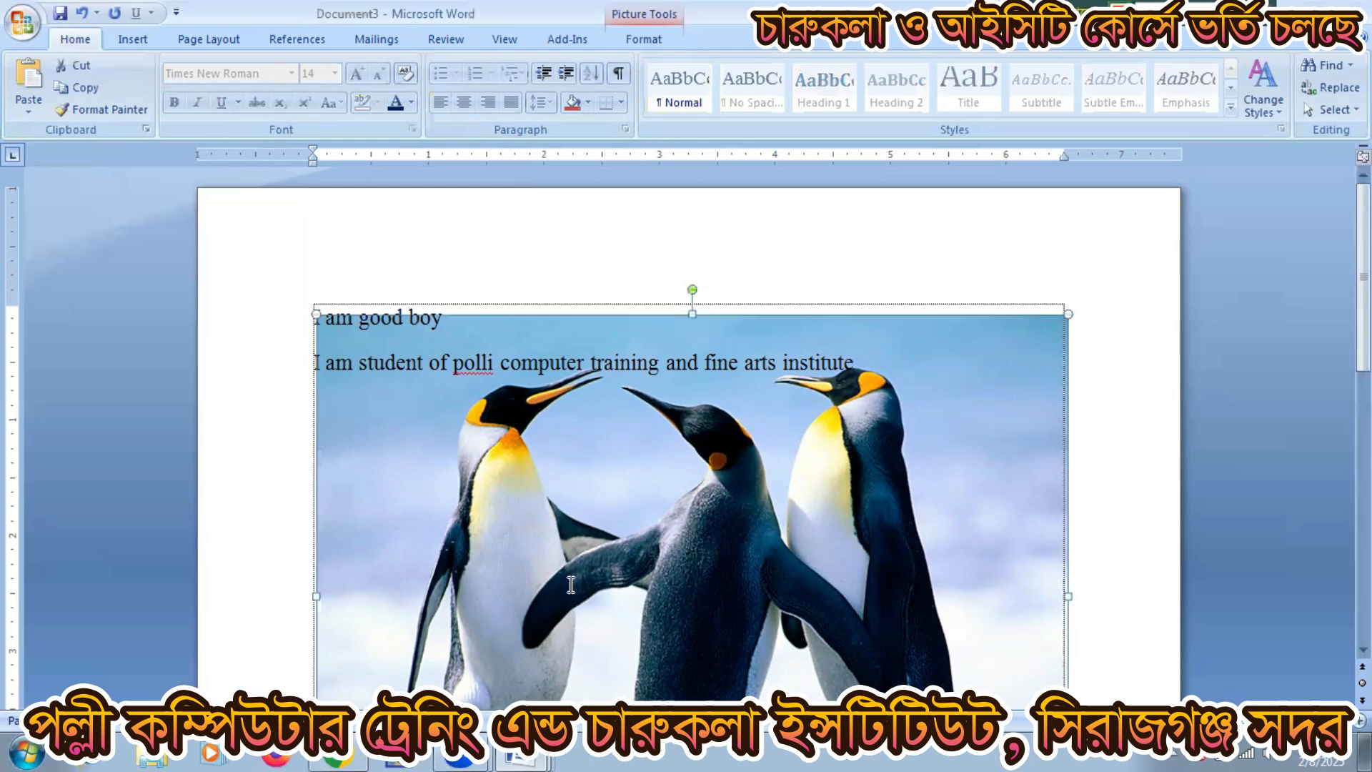
# Step: Delete the penguin photo and both typed lines
pyautogui.press('Delete')
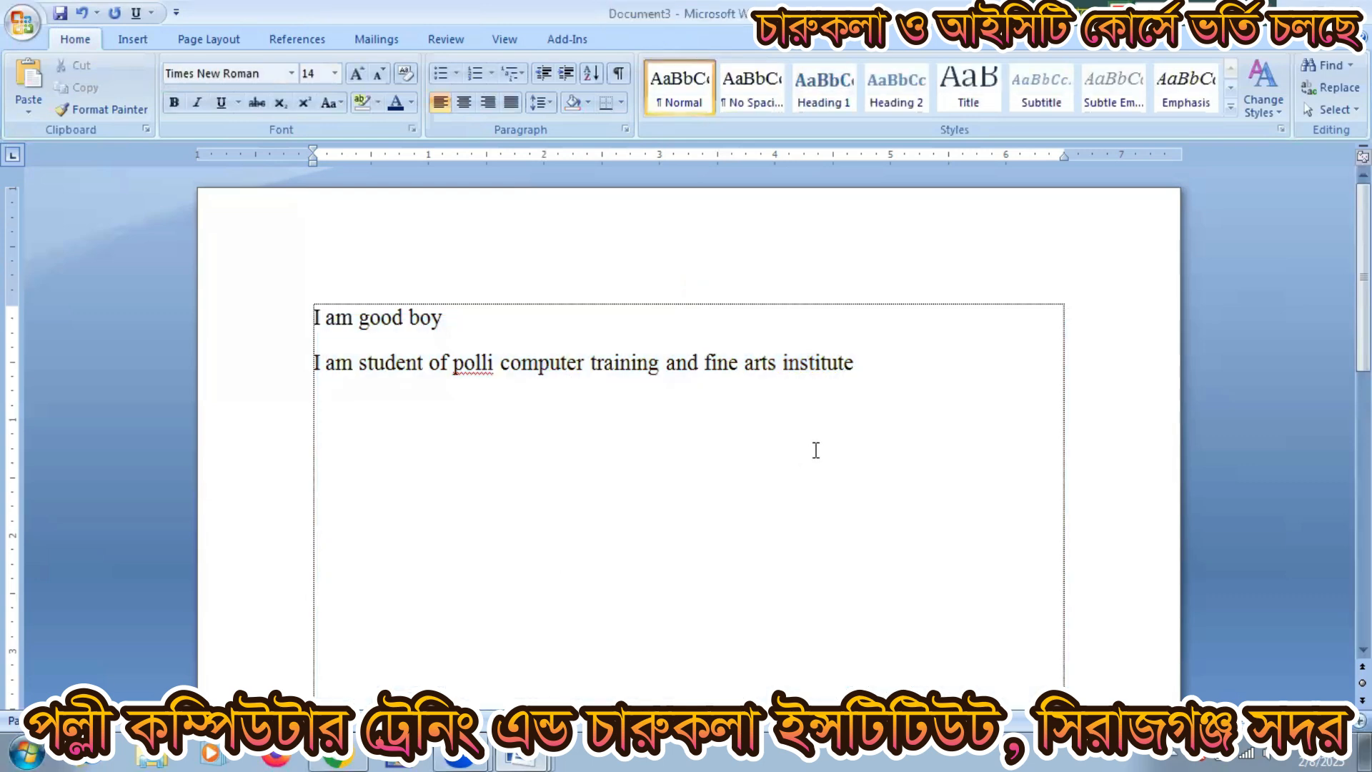
pyautogui.tripleClick(235, 316)
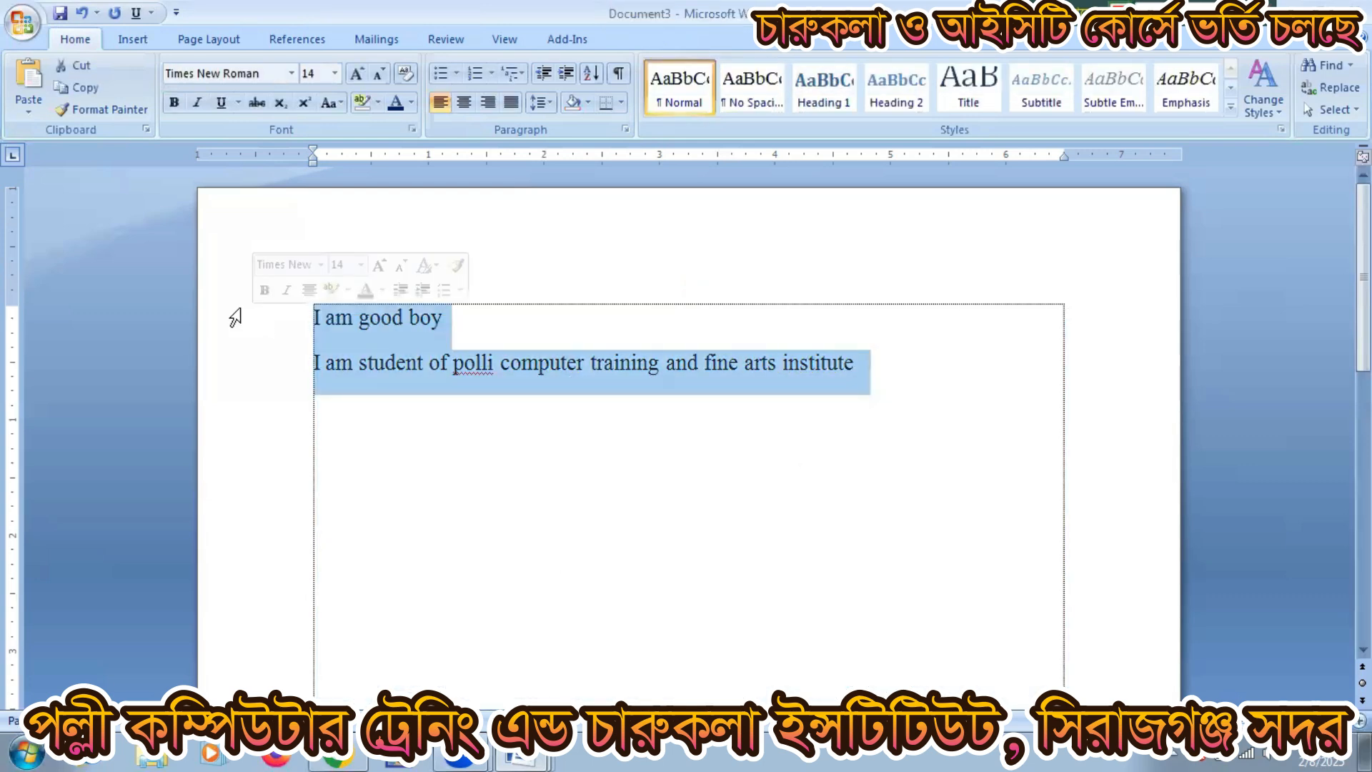
pyautogui.press('Delete')
# Step: Generate sample paragraphs with =rand()
pyautogui.write('=')
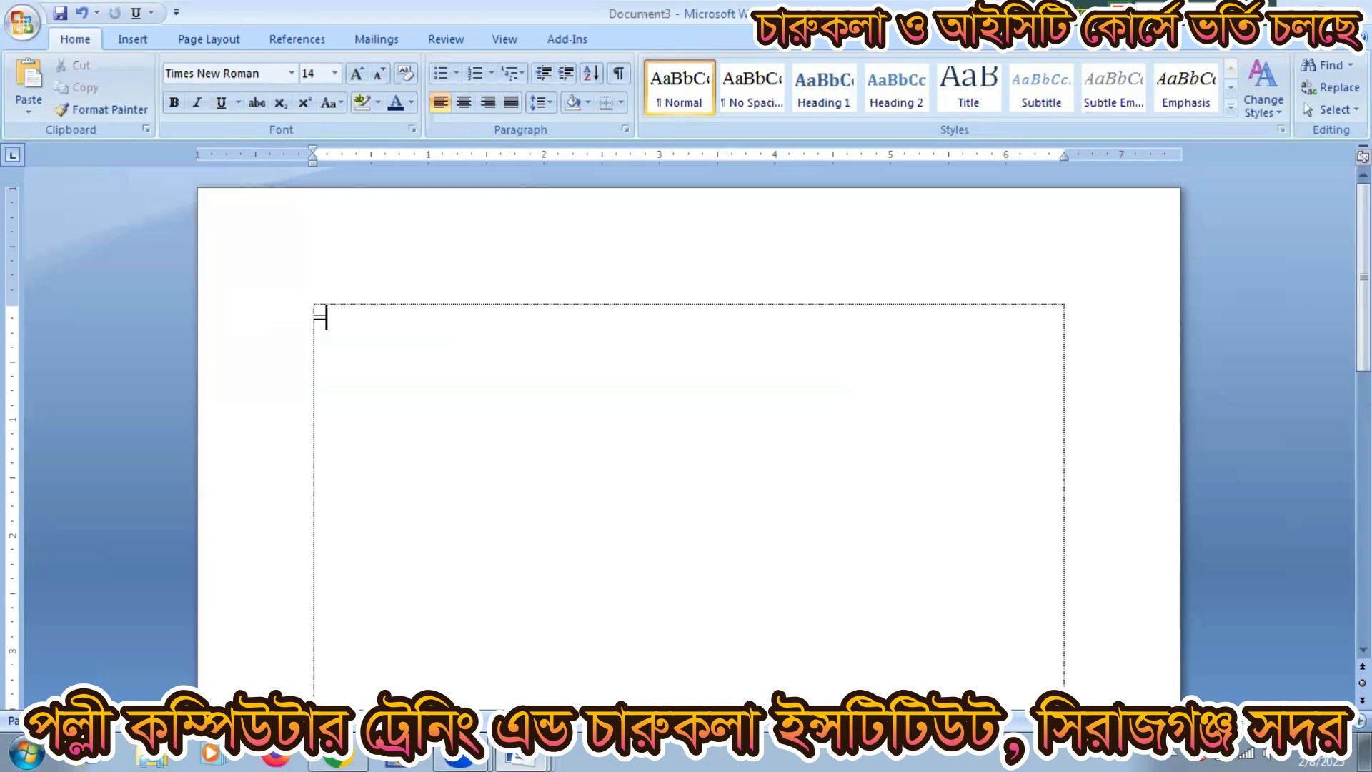
pyautogui.write('rand()')
pyautogui.press('Return')
pyautogui.scroll(2, 357, 398)
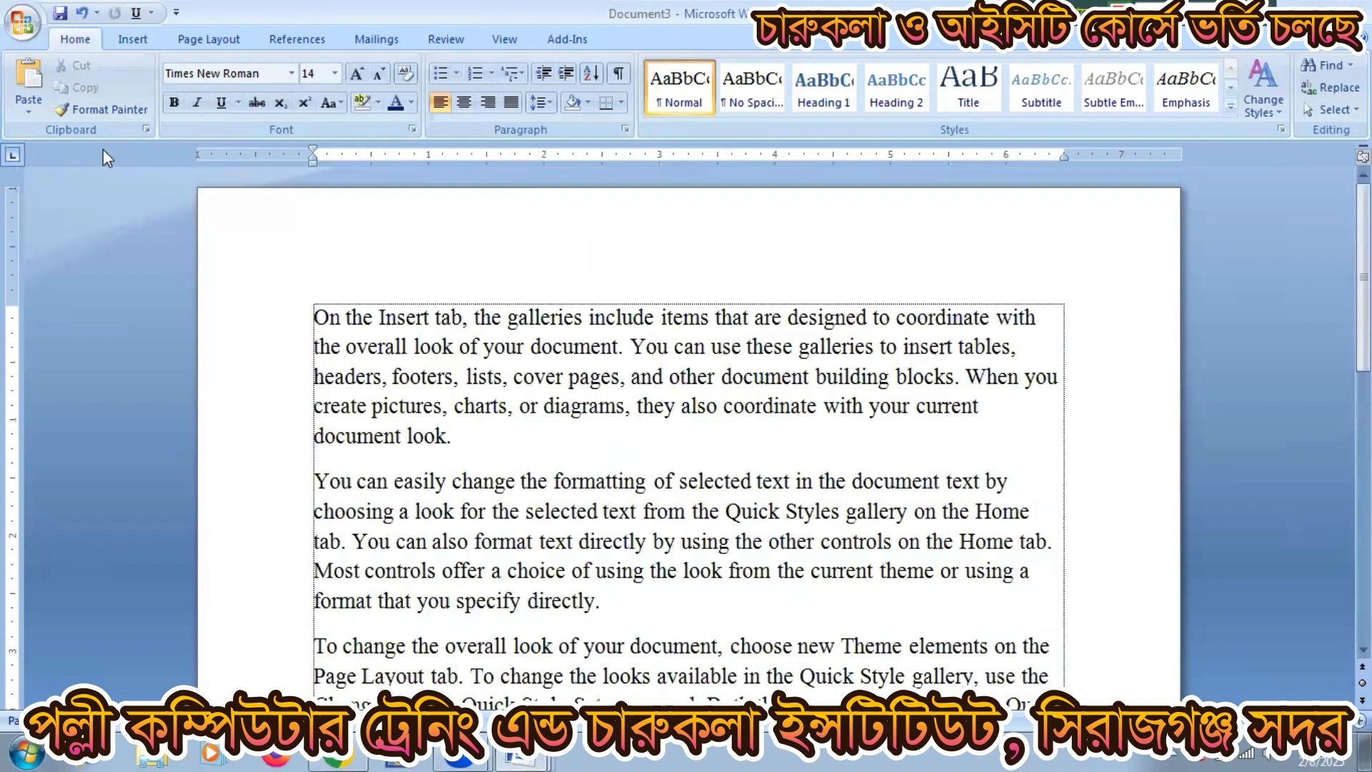
pyautogui.click(143, 39)
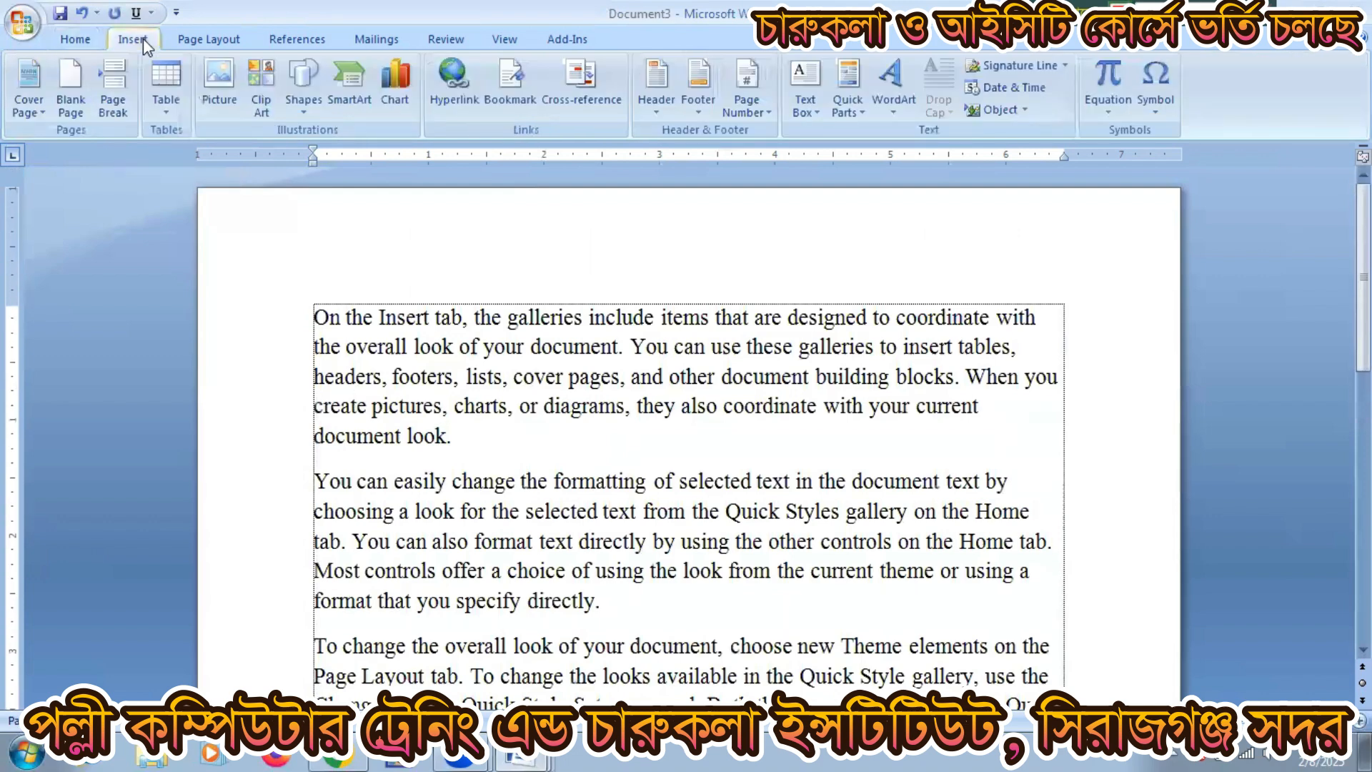
# Step: Search clip art for 'compu' and insert the woman-at-computer clip
pyautogui.click(262, 83)
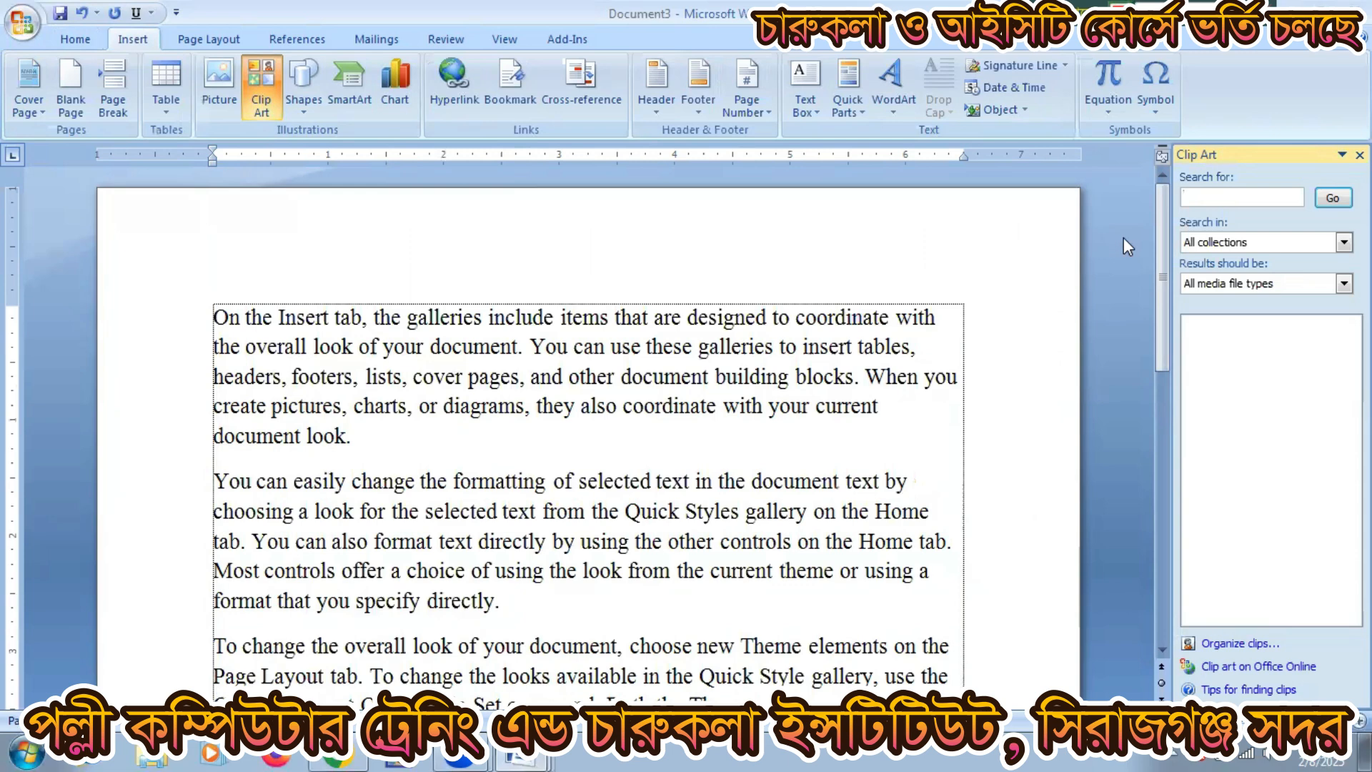
pyautogui.write('computer')
pyautogui.press('Return')
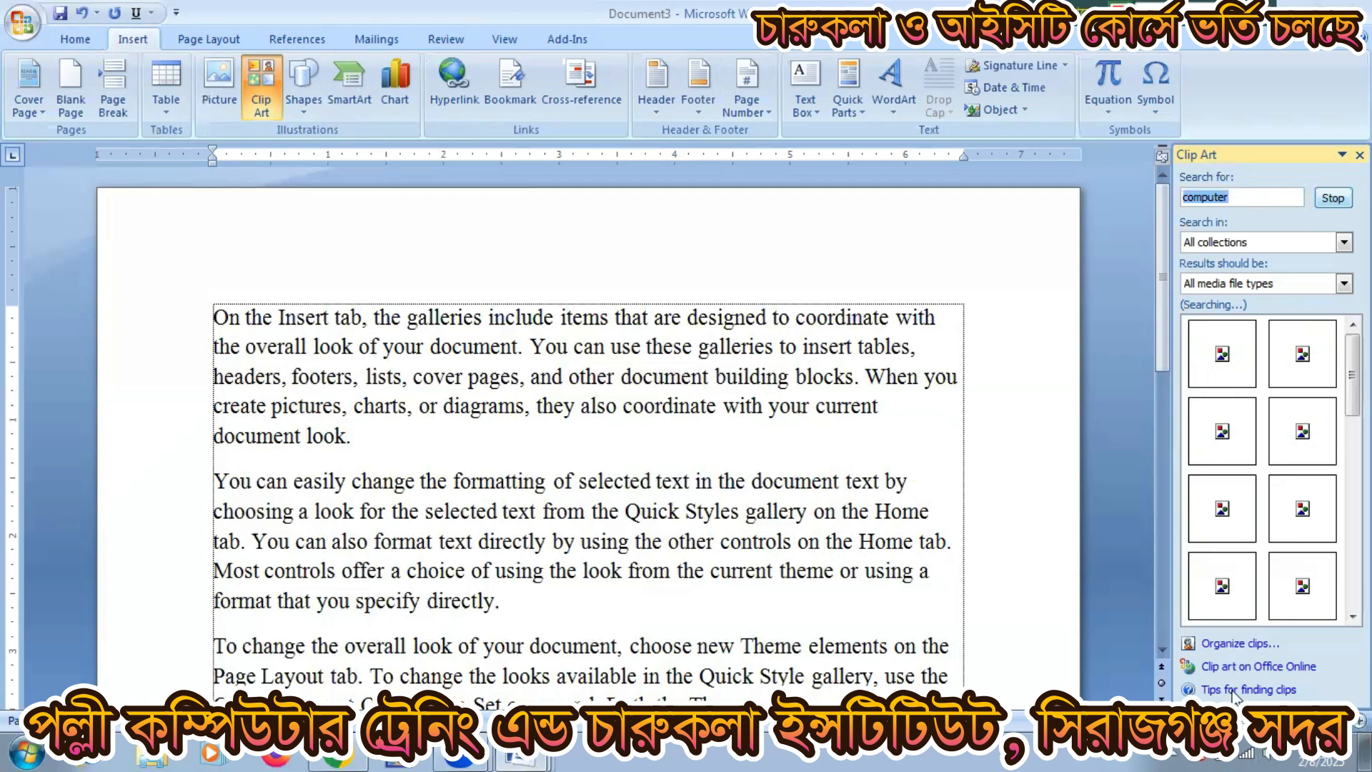
pyautogui.click(1247, 751)
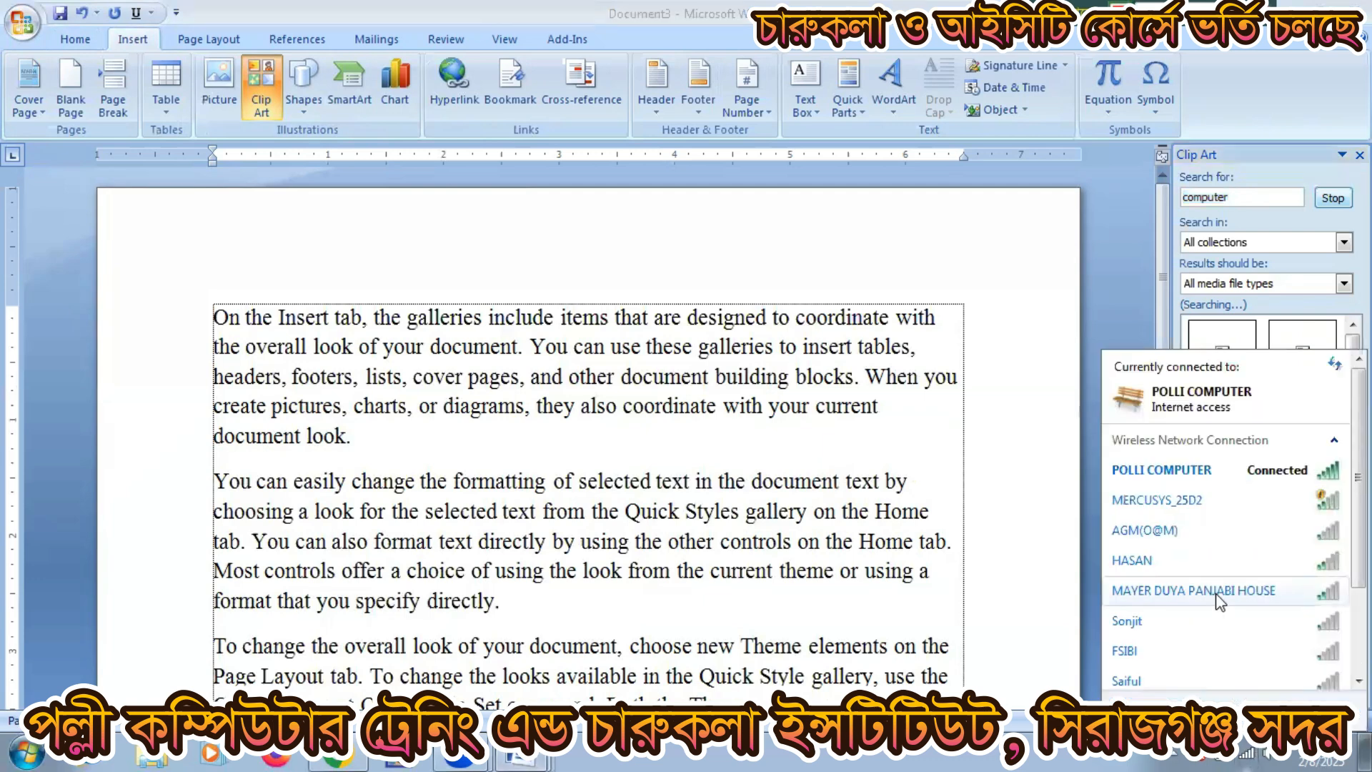
pyautogui.click(1126, 342)
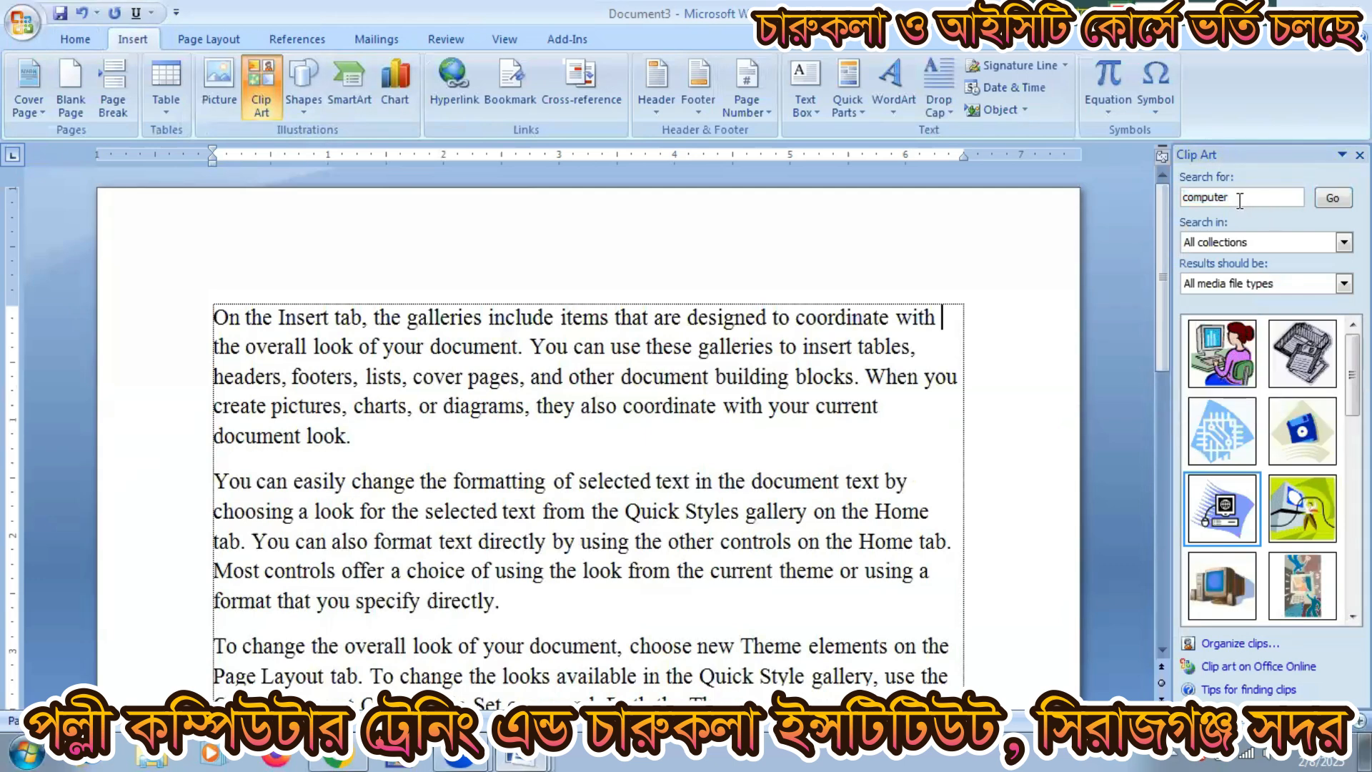
pyautogui.click(1223, 370)
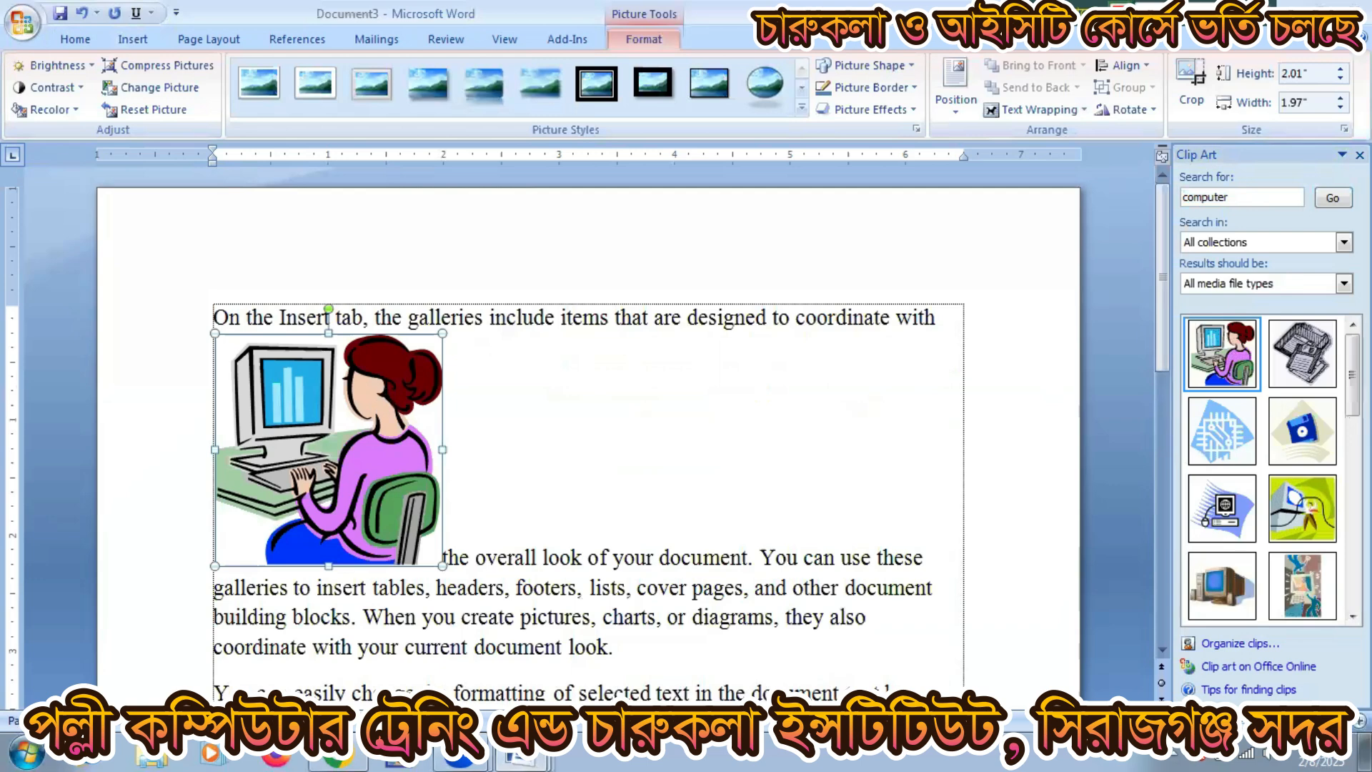
# Step: Set the clip art to Behind Text wrapping and drag it larger over the paragraphs
pyautogui.click(1359, 155)
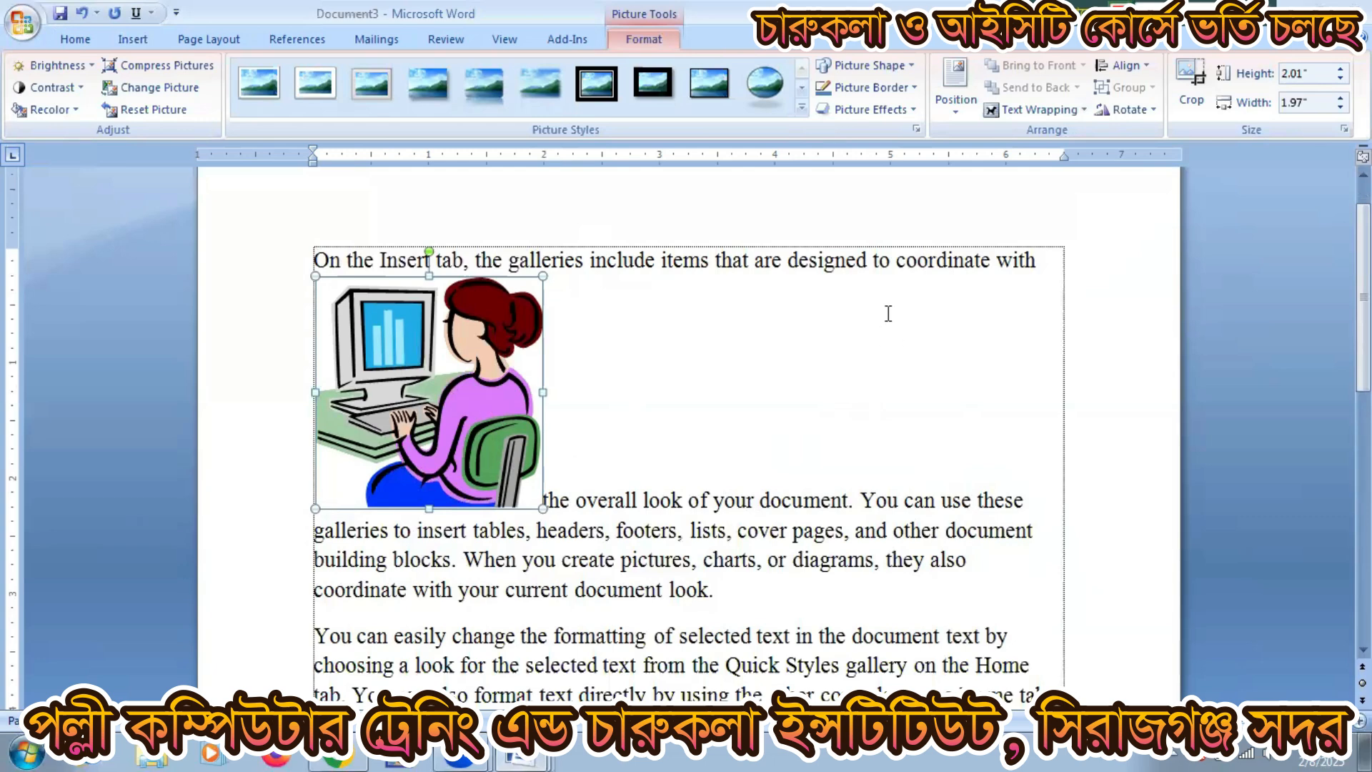
pyautogui.click(1005, 111)
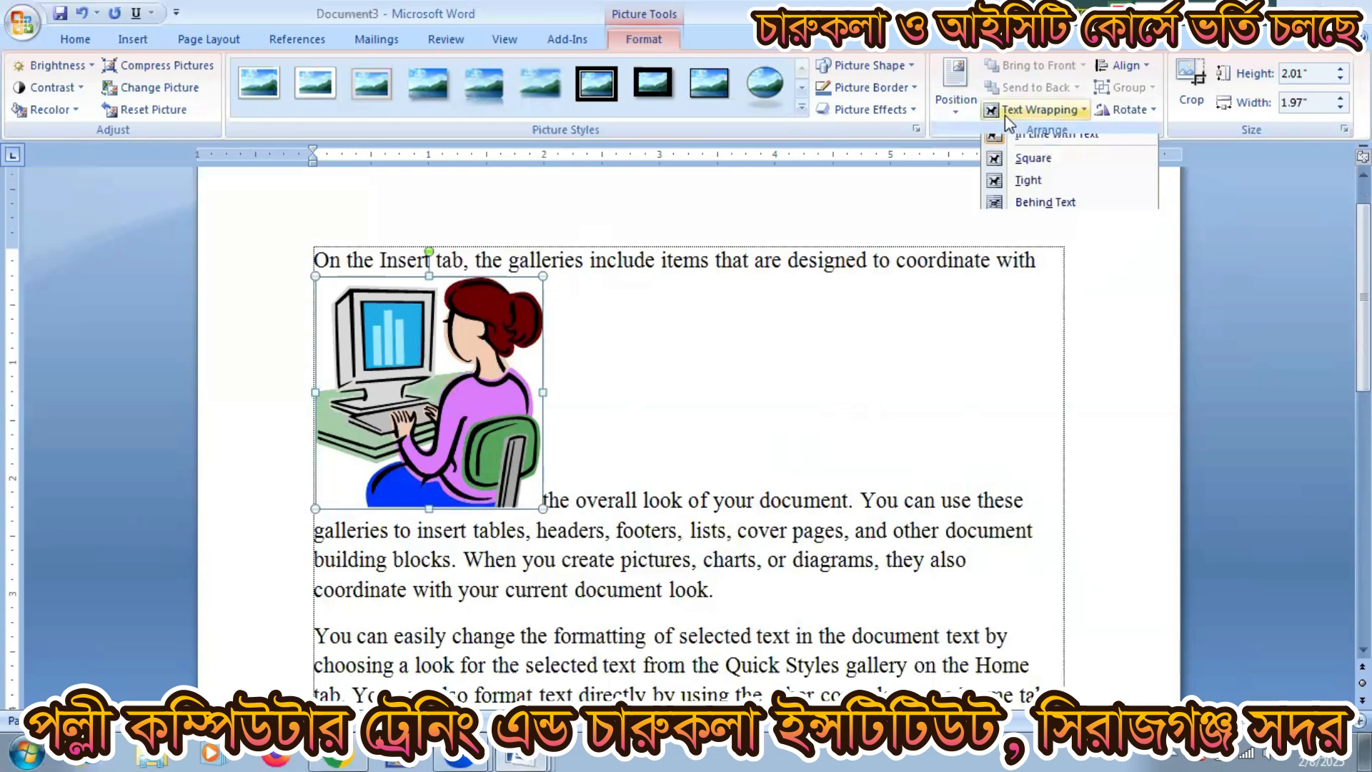
pyautogui.click(1064, 202)
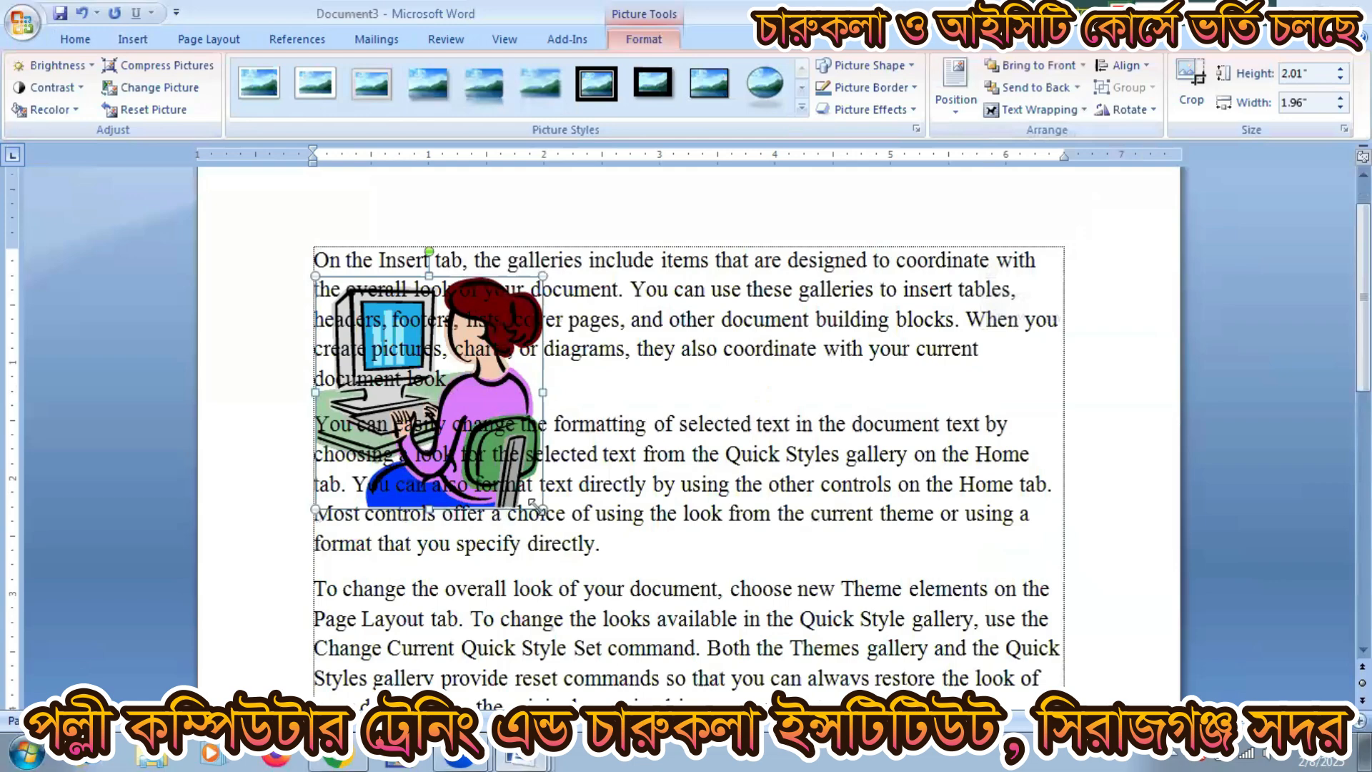
pyautogui.moveTo(542, 509); pyautogui.dragTo(785, 619)
pyautogui.scroll(-3, 785, 619)
pyautogui.click(755, 541)
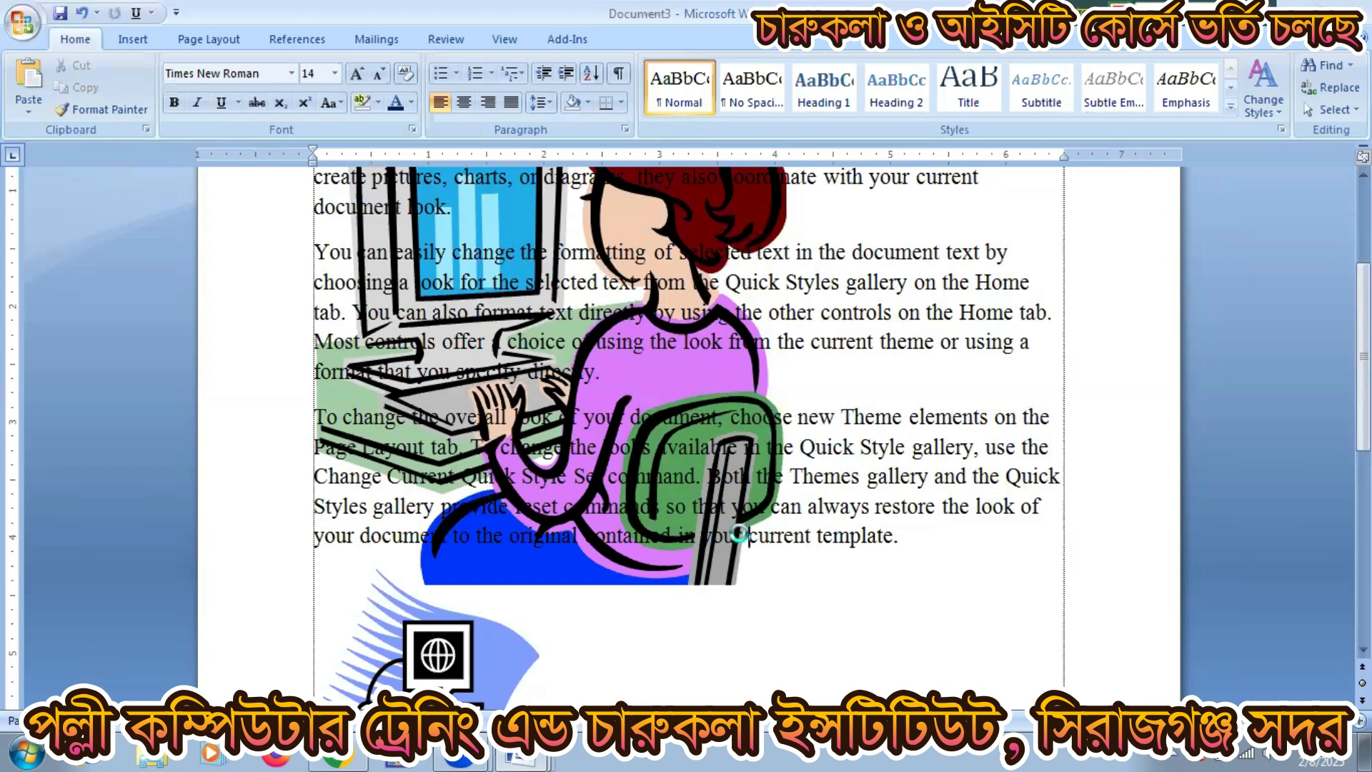
# Step: Create a new blank document and draw a shape from the Shapes gallery on the page
pyautogui.hotkey('ctrl', 'n')
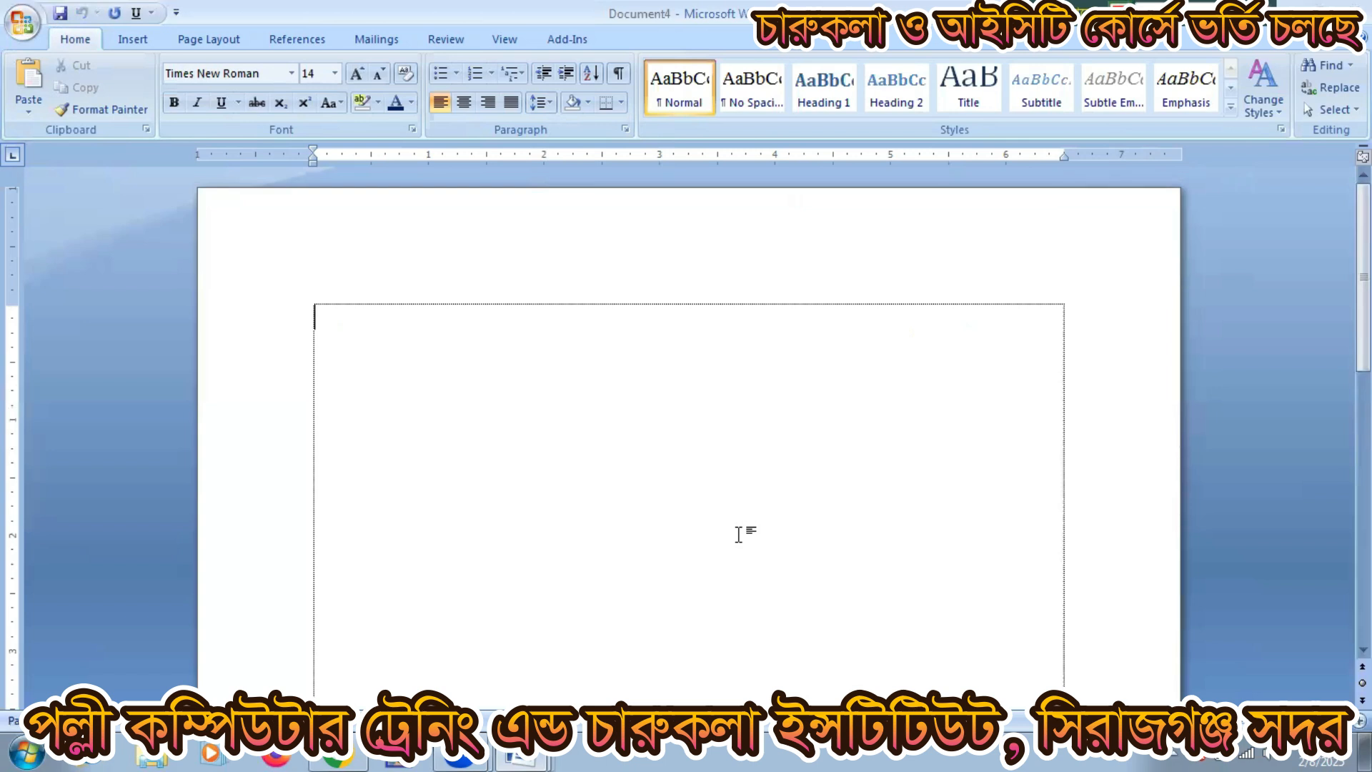
pyautogui.click(133, 40)
pyautogui.click(312, 91)
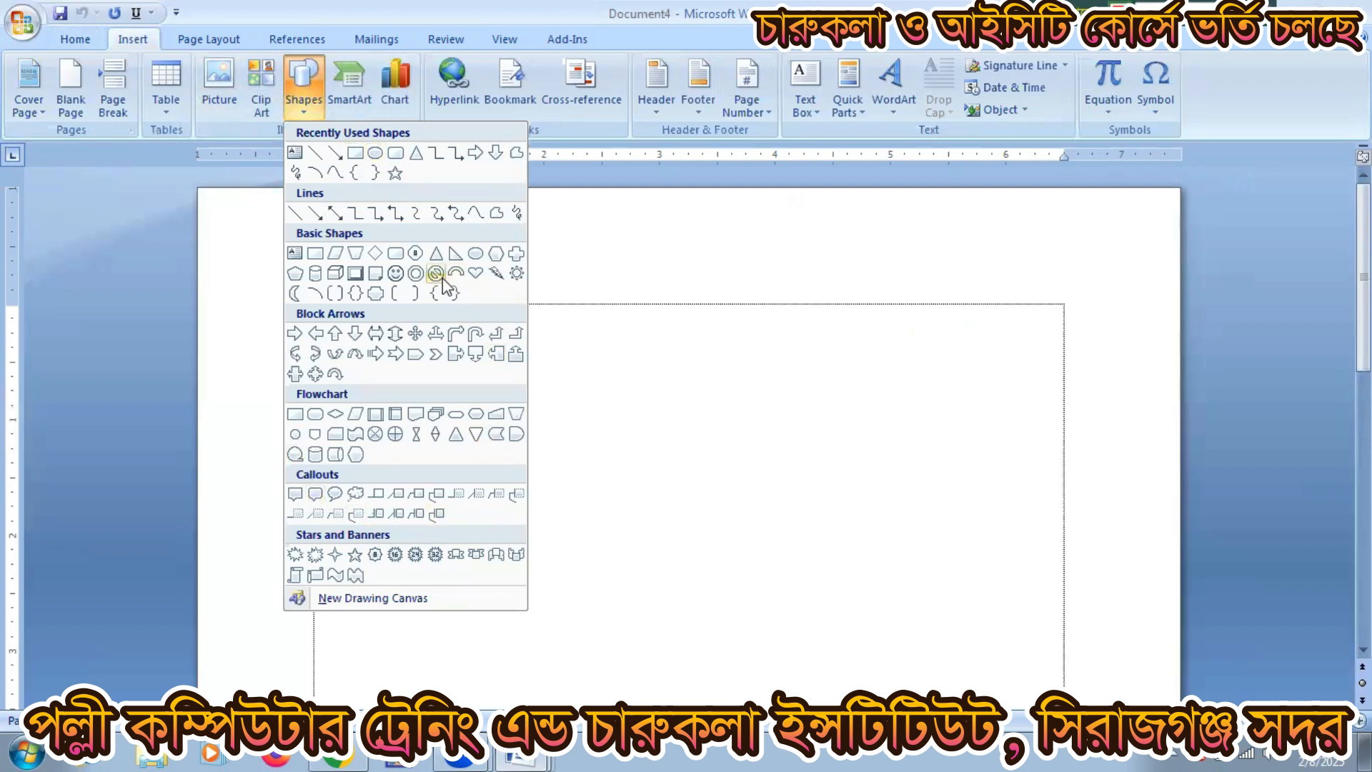
pyautogui.click(315, 576)
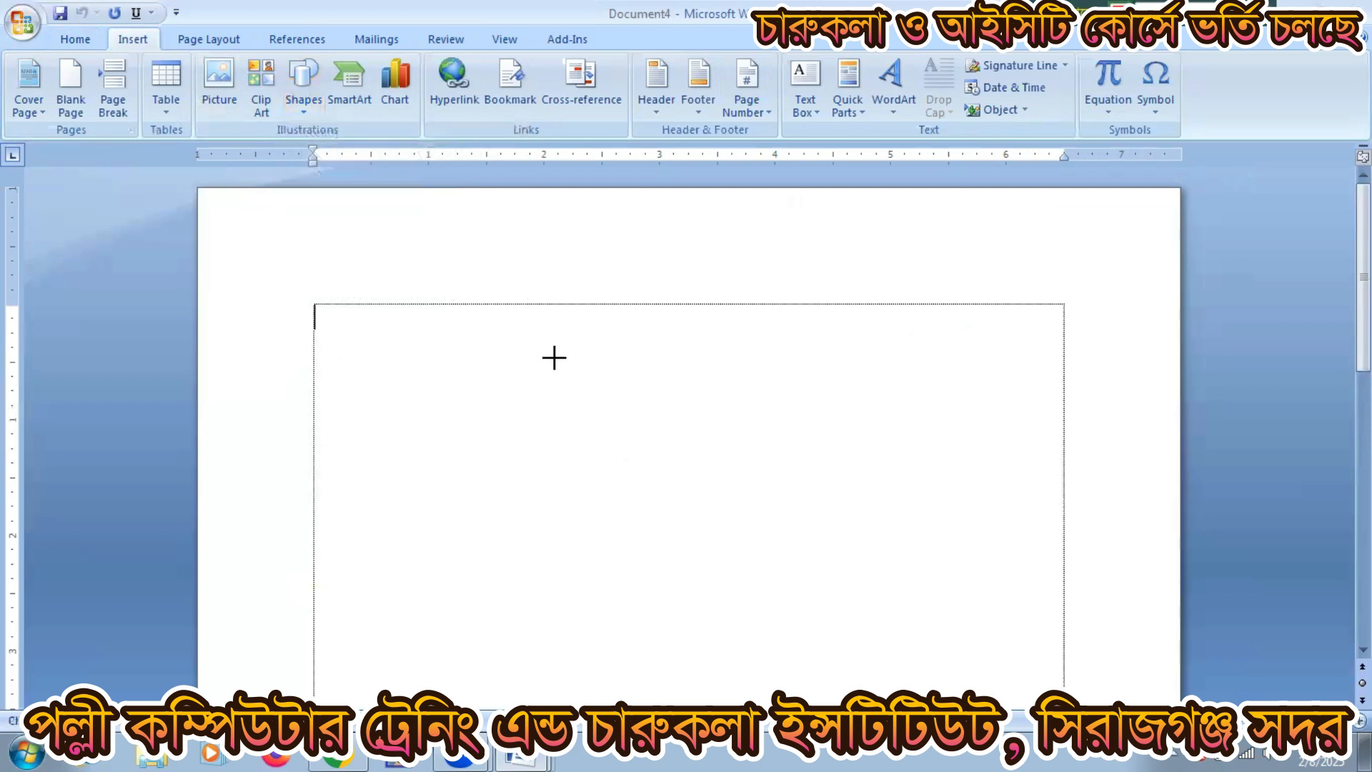
pyautogui.moveTo(532, 346)
pyautogui.mouseDown()
pyautogui.moveTo(796, 493)
pyautogui.moveTo(858, 558)
pyautogui.mouseUp()
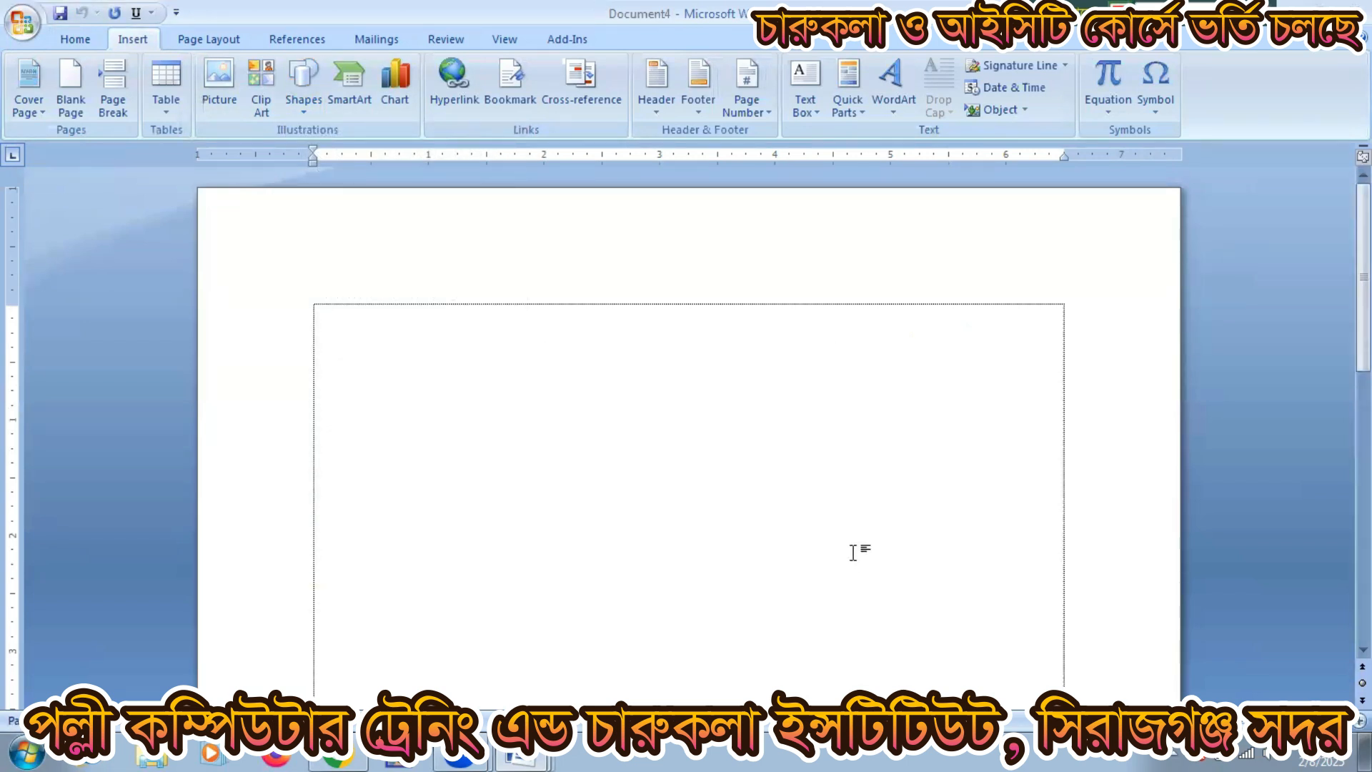